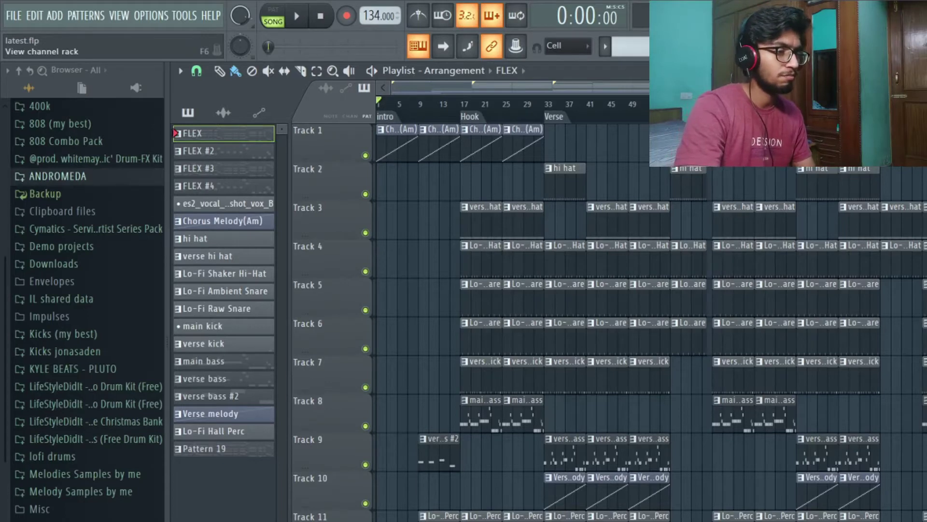
# - Open the FLEX channel's synth from the channel rack, audition its Life Droplet preset, and close it
pyautogui.click(696, 46)
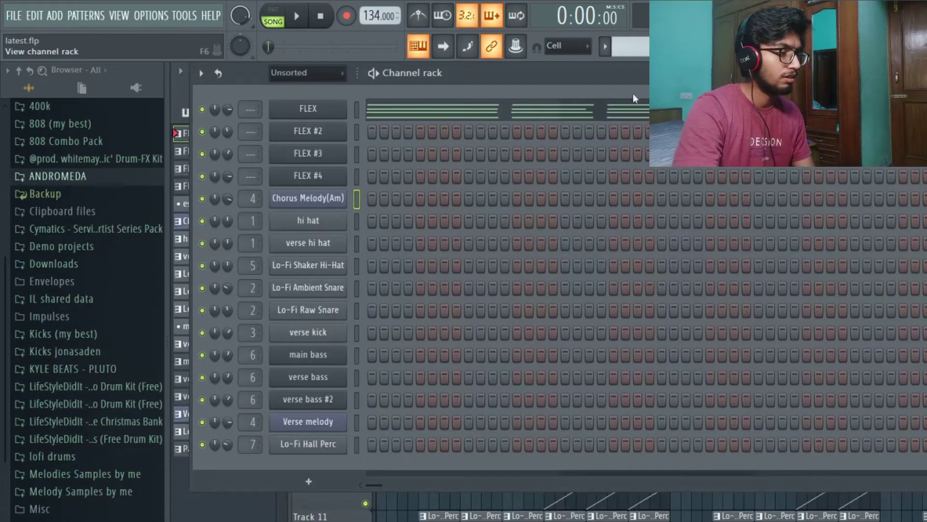
pyautogui.click(311, 116)
pyautogui.scroll(-8, 434, 290)
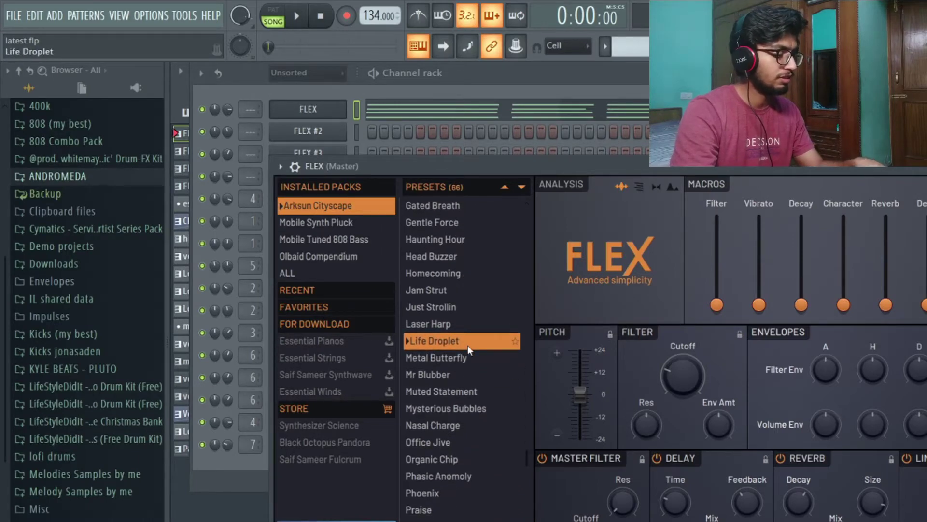
pyautogui.press('z')
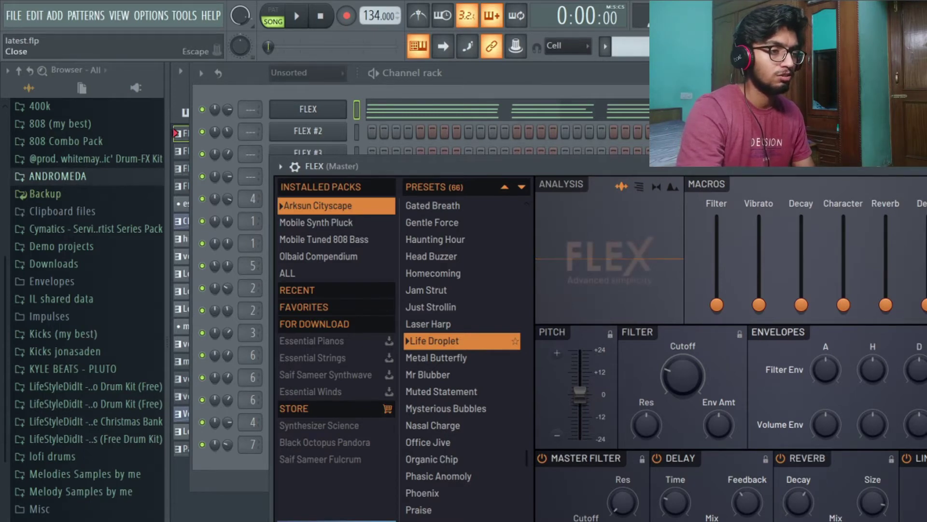
pyautogui.press('Escape')
# - Open the FLEX channel's notes in the piano roll, play them in pattern mode, then stop and close it
pyautogui.rightClick(321, 109)
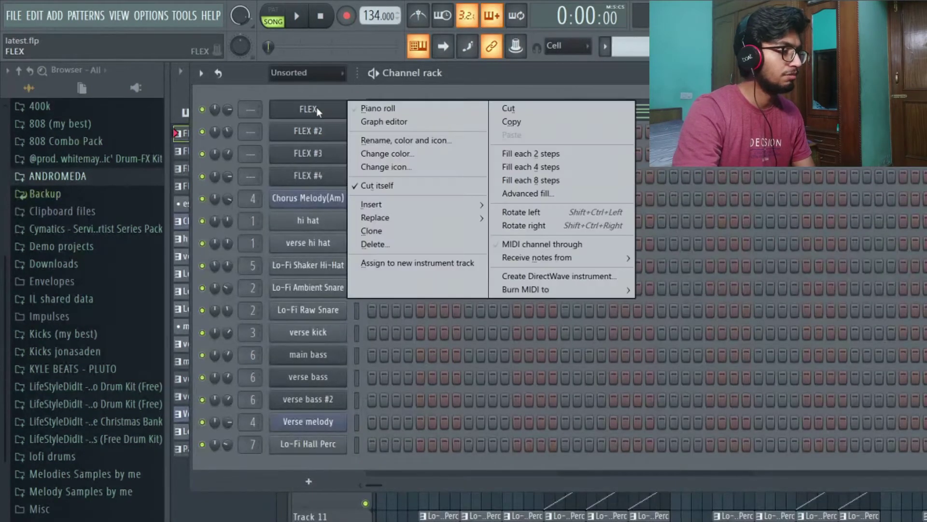
pyautogui.click(393, 110)
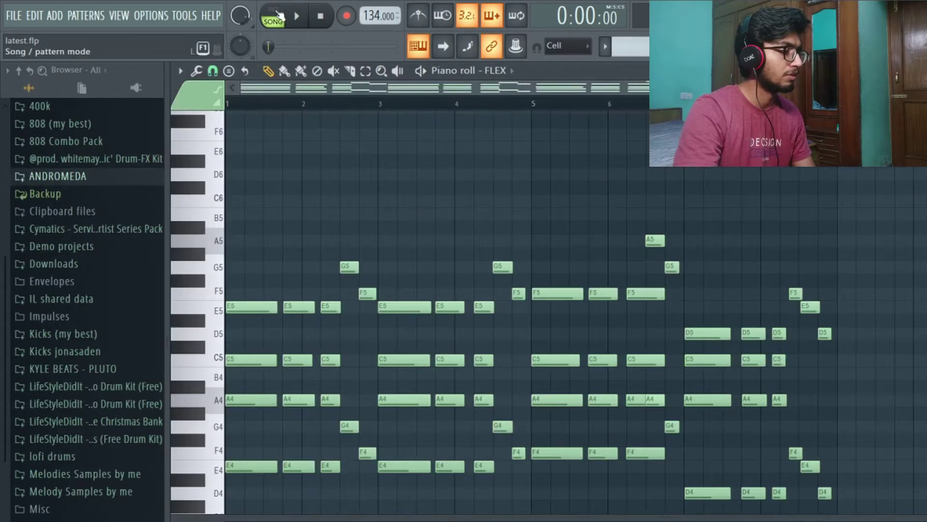
pyautogui.press('space')
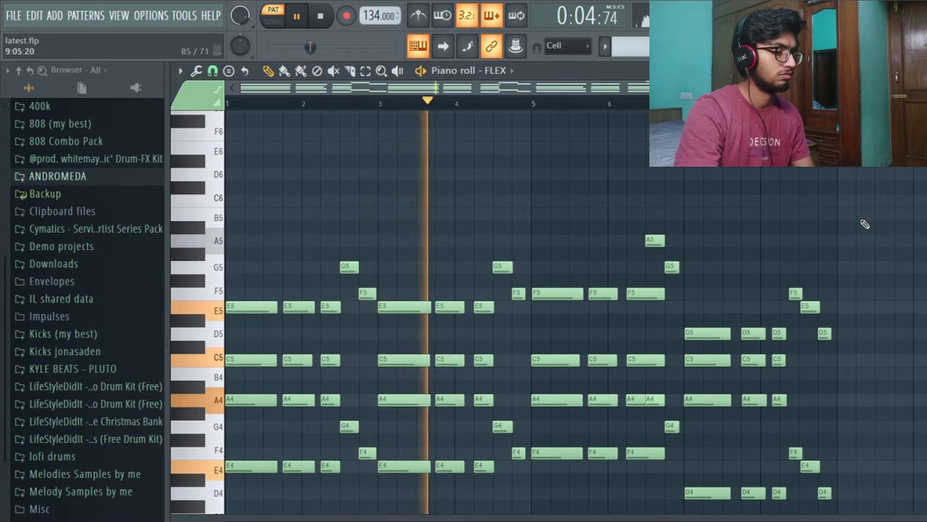
pyautogui.scroll(-2, 869, 208)
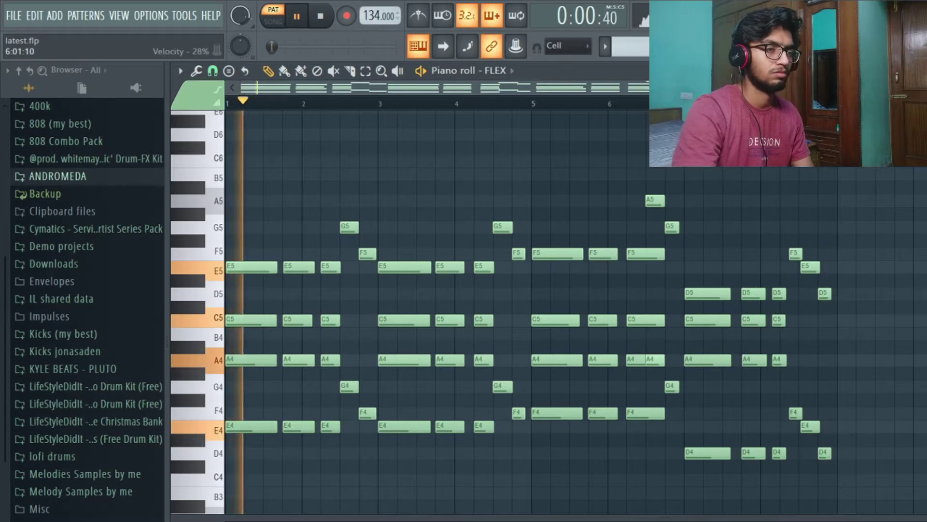
pyautogui.press('space')
pyautogui.press('Escape')
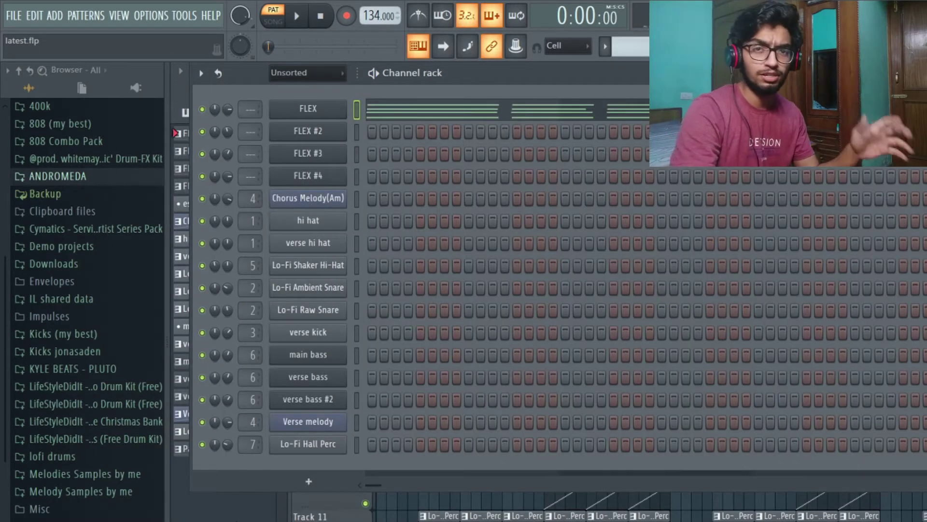
# - Switch to the FLEX #2 pattern and look through its channel's synth presets in the Arksun Cityscape pack
pyautogui.press('Escape')
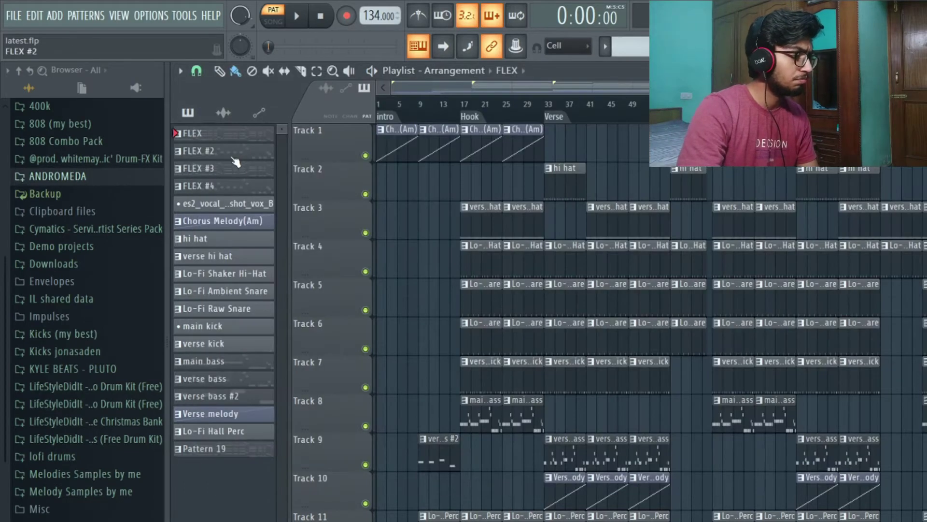
pyautogui.press('F6')
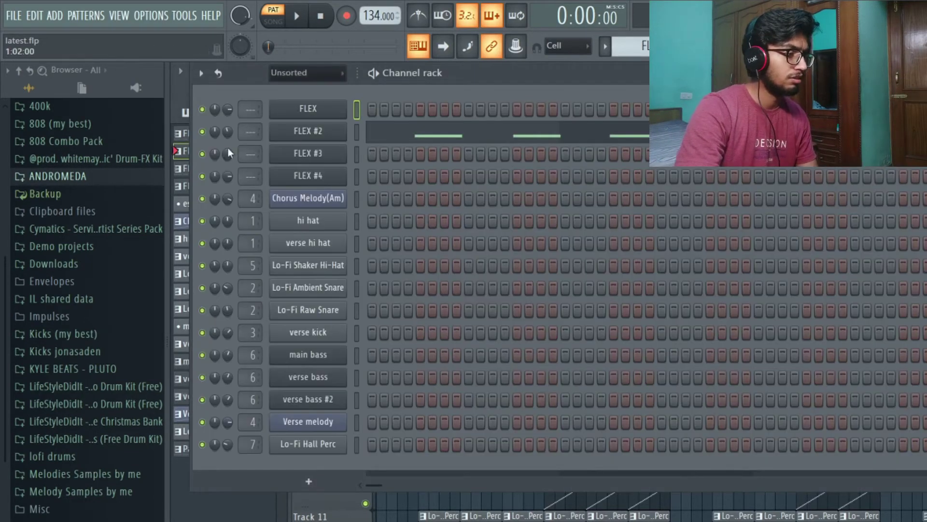
pyautogui.click(312, 137)
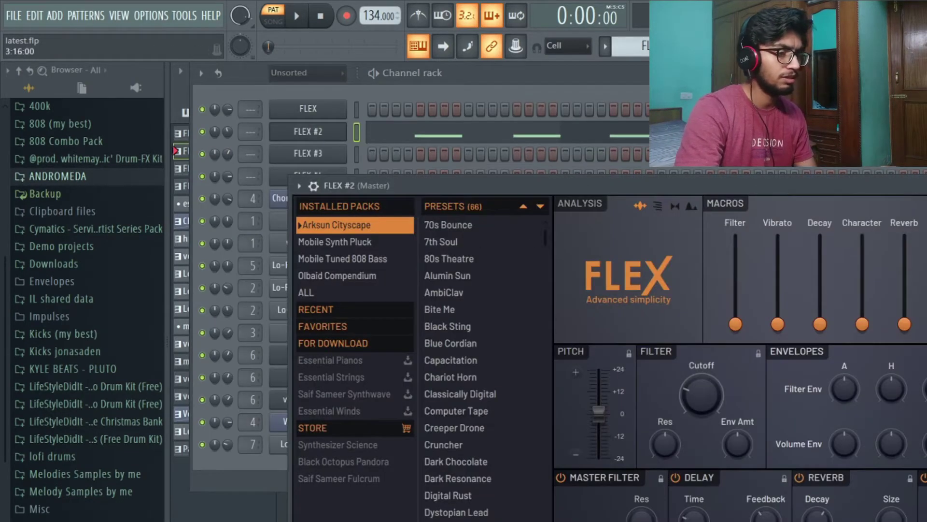
pyautogui.scroll(-5, 483, 362)
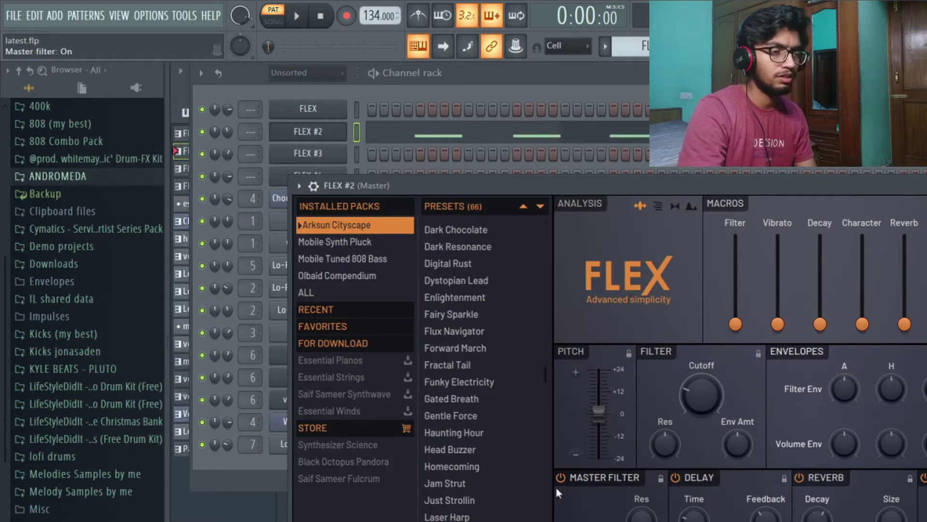
pyautogui.press('Escape')
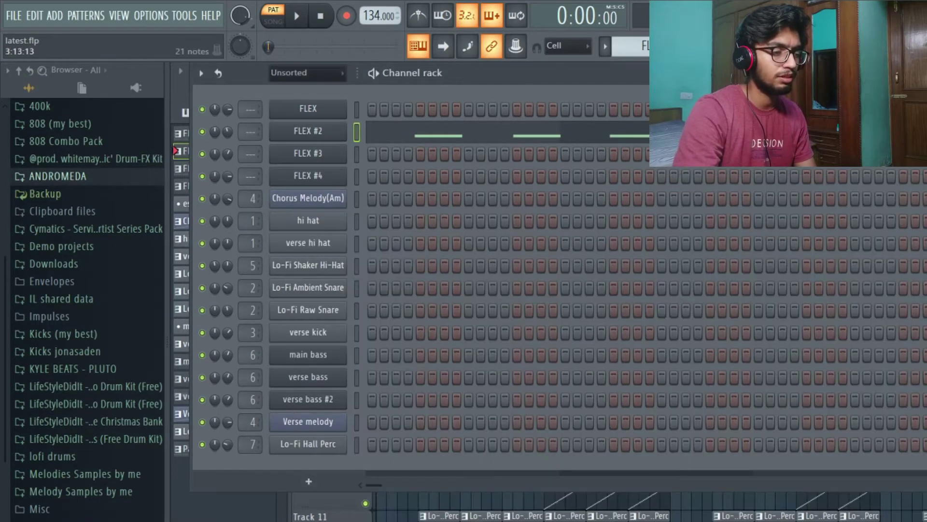
# - Play the FLEX #2 pattern's melody in the piano roll, then stop playback and return to the channel rack
pyautogui.rightClick(298, 138)
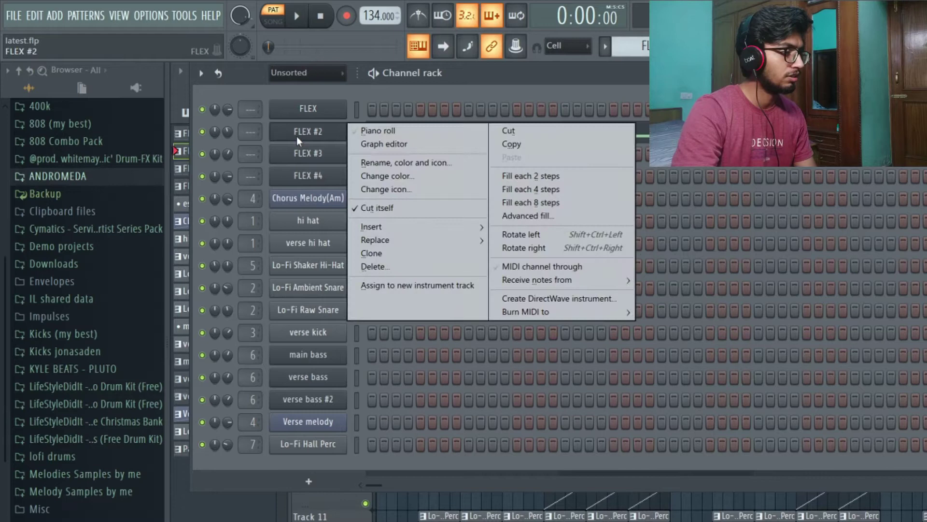
pyautogui.click(369, 130)
pyautogui.scroll(4, 480, 259)
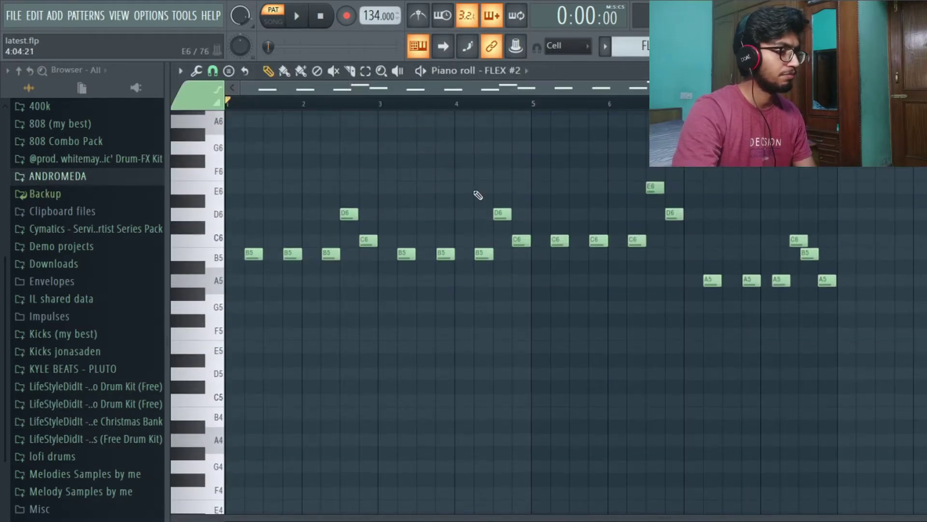
pyautogui.press('space')
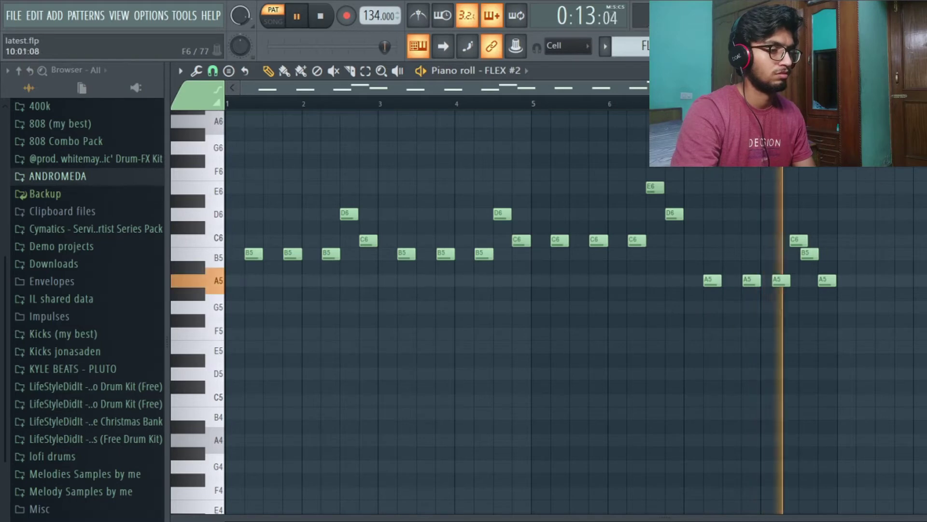
pyautogui.press('space')
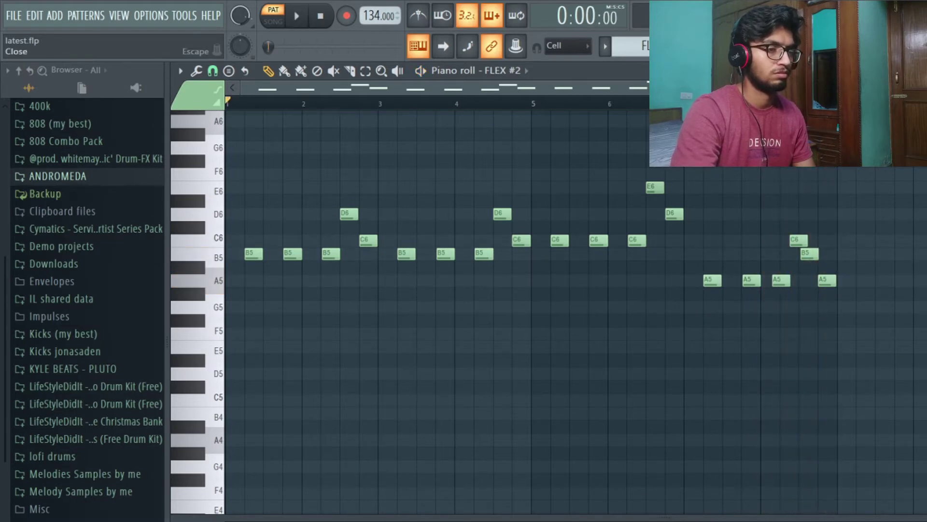
pyautogui.press('Escape')
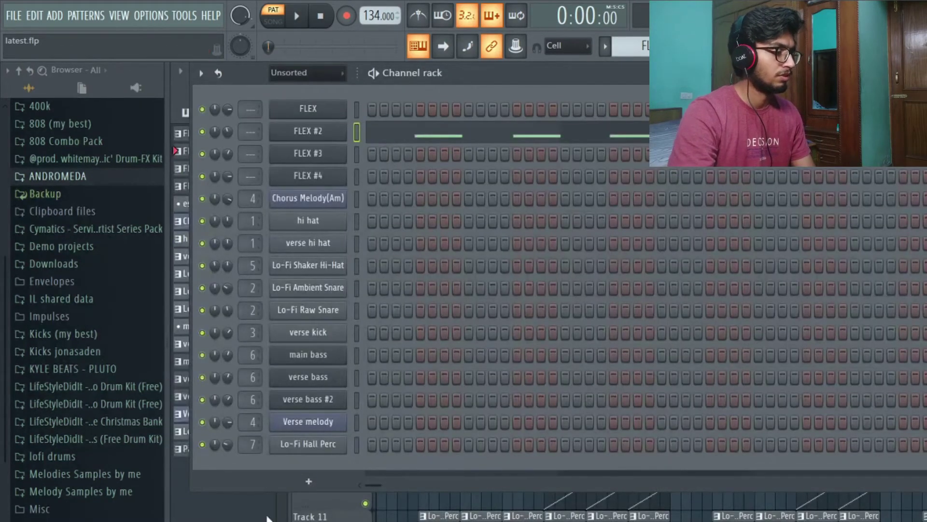
# - Switch to the FLEX #3 pattern and check its channel's synth preset, 70s Bounce
pyautogui.press('F6')
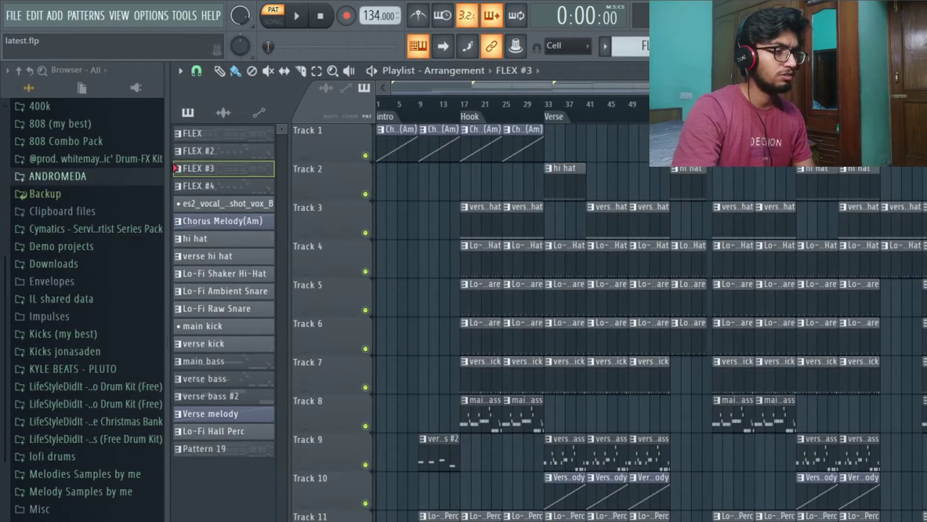
pyautogui.press('F6')
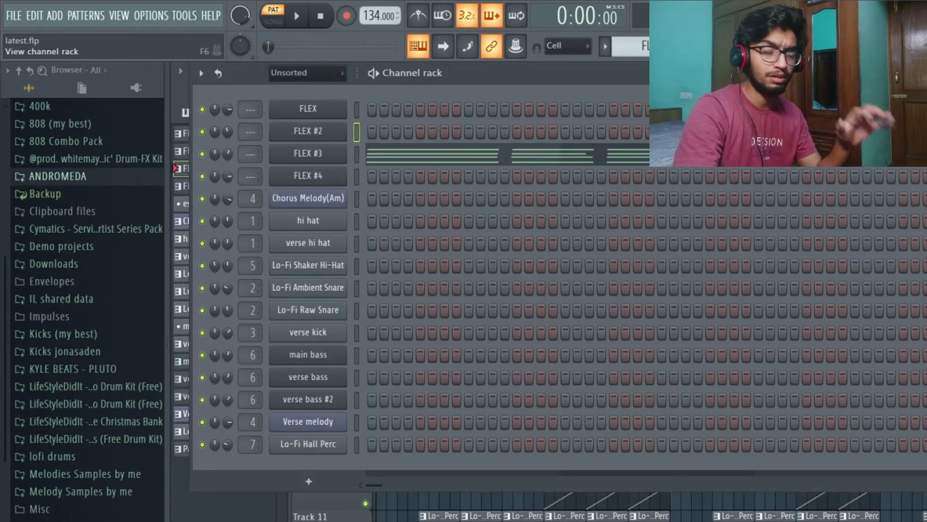
pyautogui.click(320, 156)
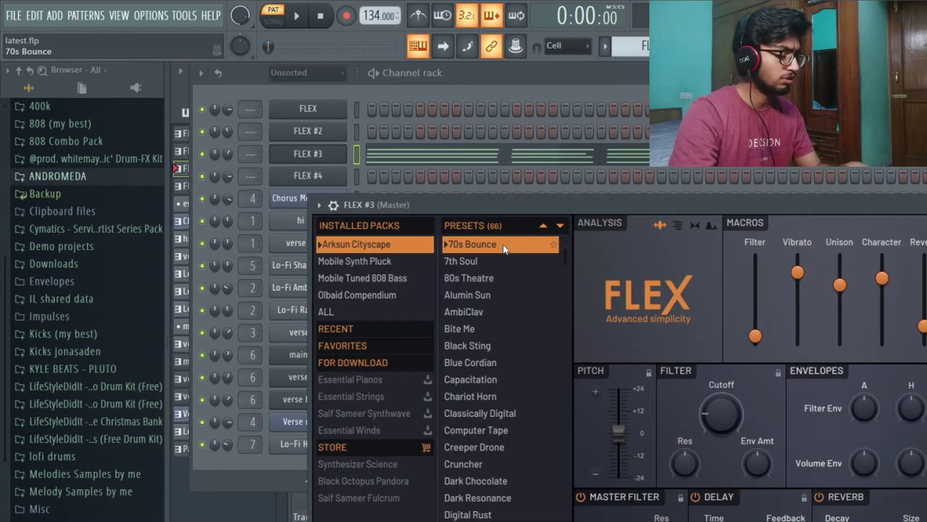
pyautogui.click(293, 156)
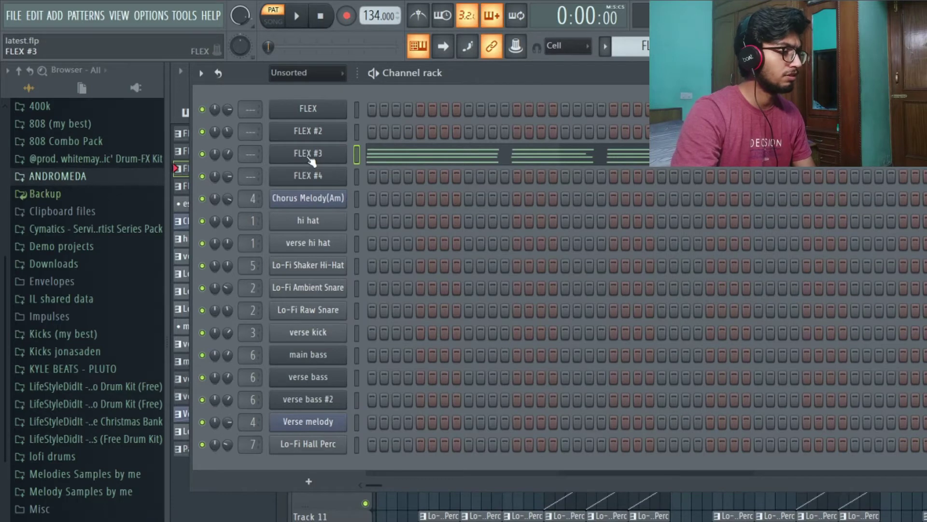
# - Show the FLEX #3 channel's notes in the piano roll and listen to the pattern
pyautogui.rightClick(309, 159)
pyautogui.click(384, 152)
pyautogui.scroll(-3, 541, 207)
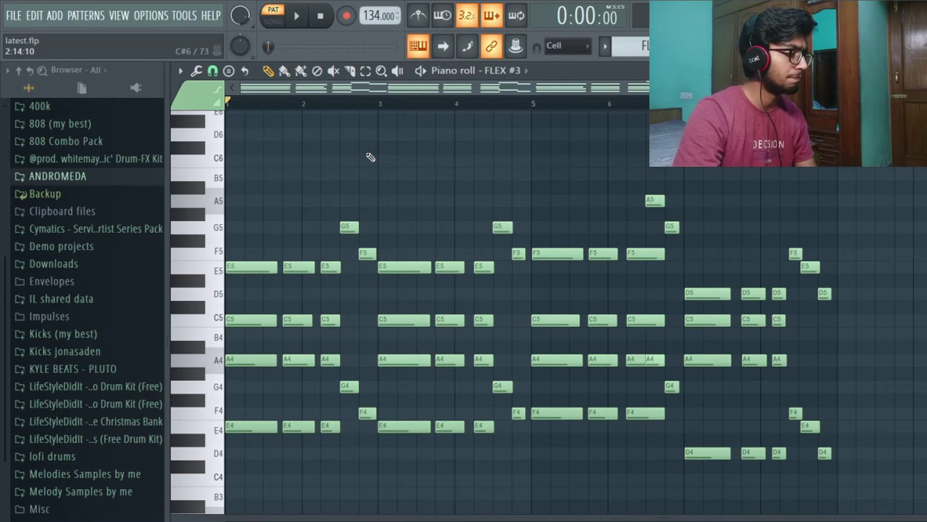
pyautogui.press('space')
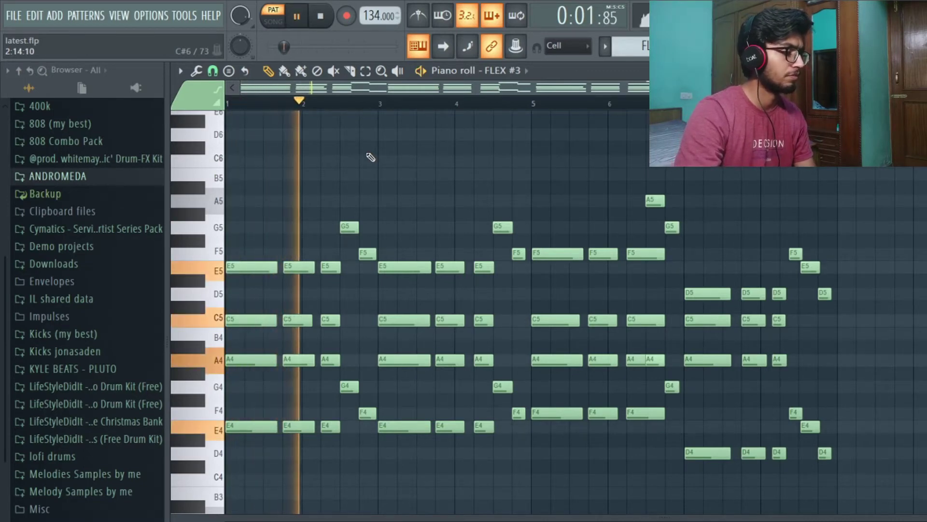
pyautogui.press('space')
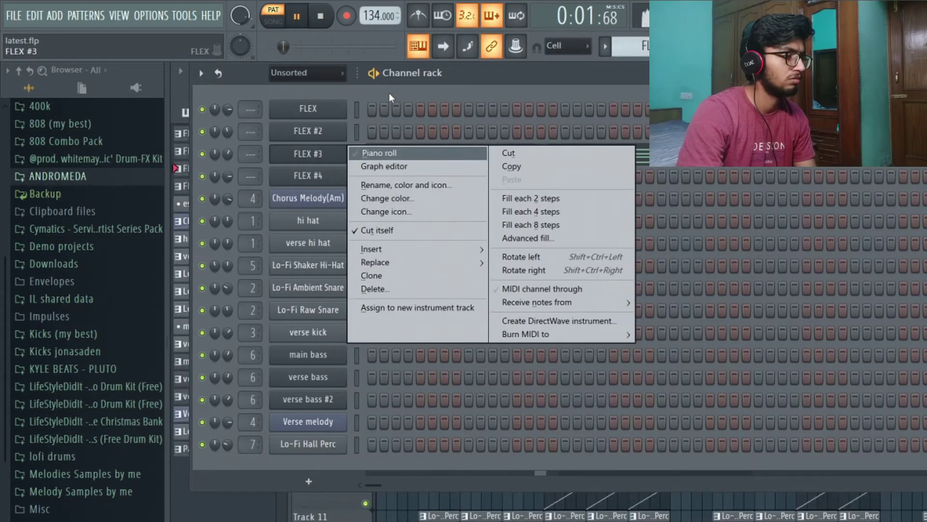
pyautogui.click(389, 92)
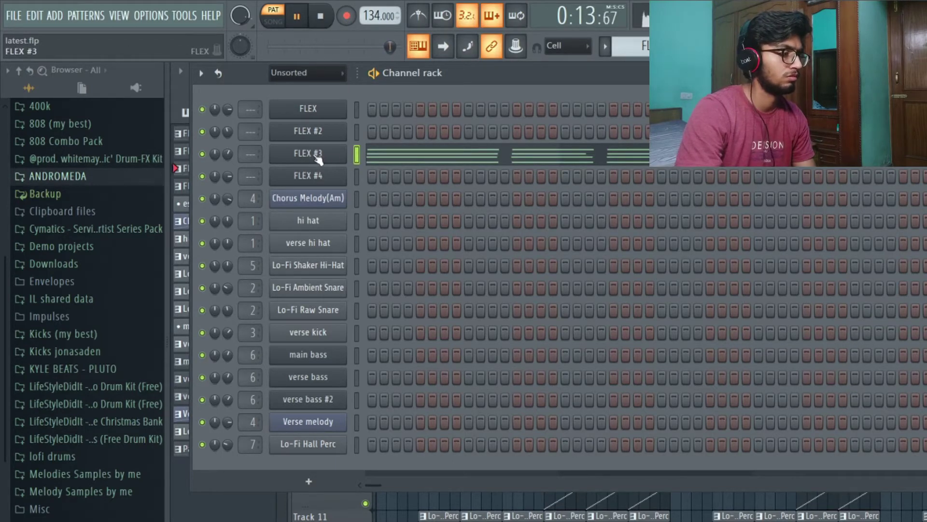
# - Switch to the FLEX #4 pattern and check its channel's 70s Bounce synth preset
pyautogui.click(315, 179)
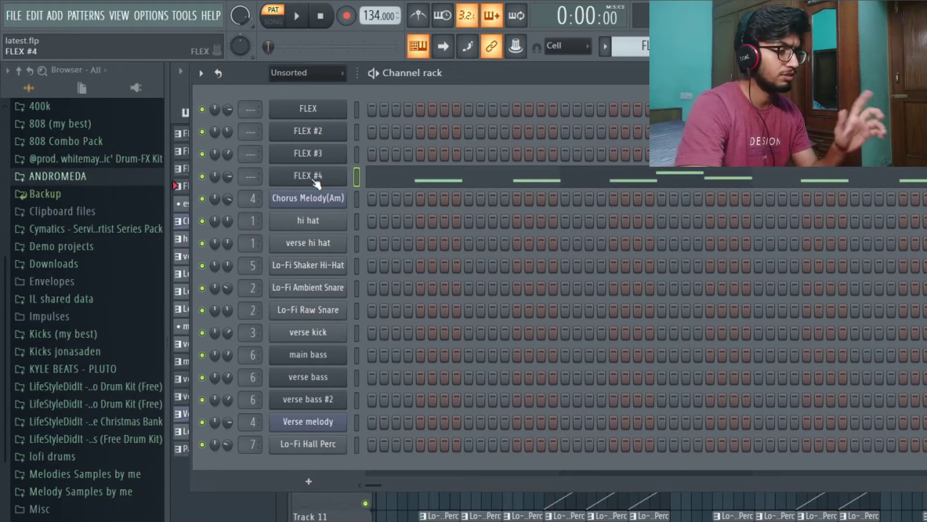
pyautogui.click(316, 181)
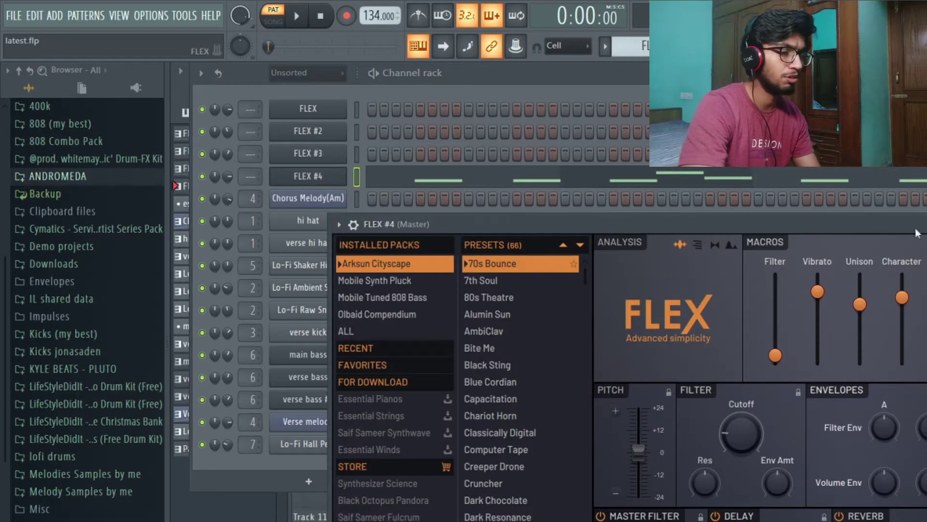
pyautogui.click(560, 208)
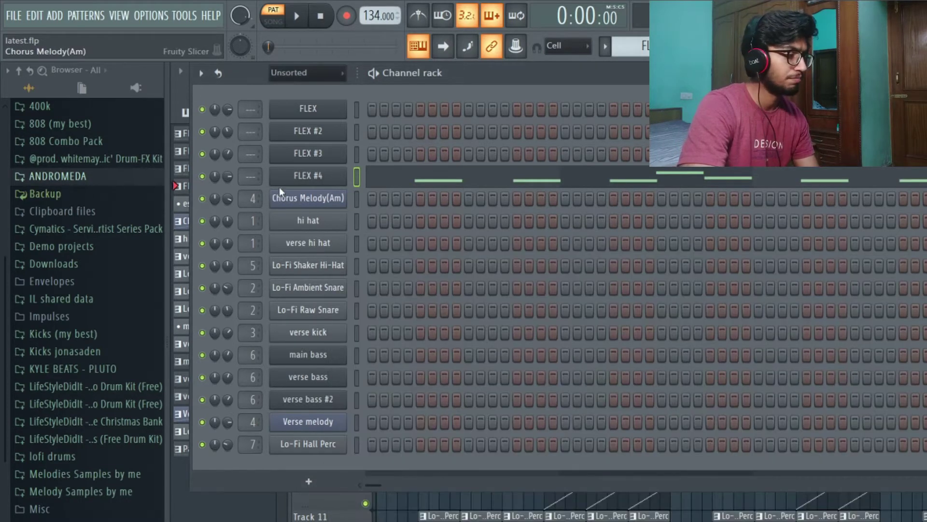
# - Play the FLEX #4 pattern's melody in the piano roll, then stop playback and return to the channel rack
pyautogui.rightClick(307, 179)
pyautogui.click(362, 177)
pyautogui.press('space')
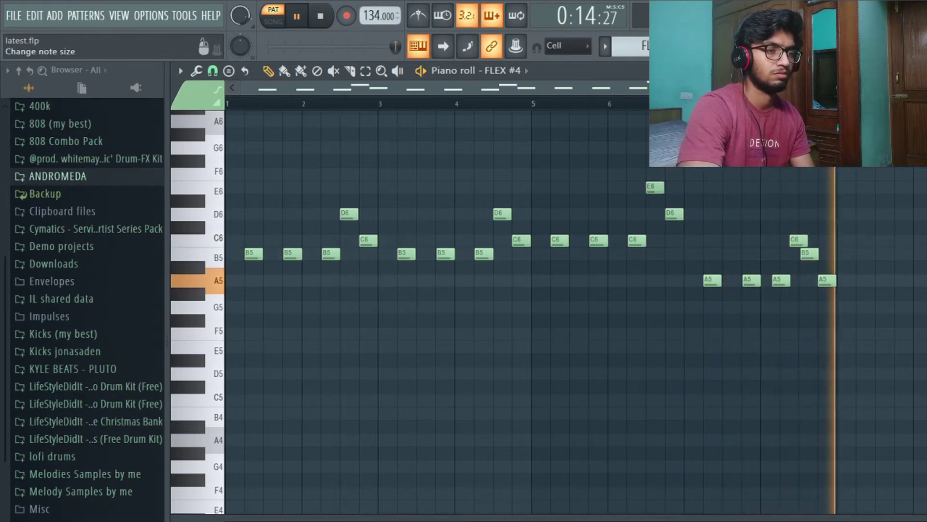
pyautogui.press('space')
pyautogui.press('F6')
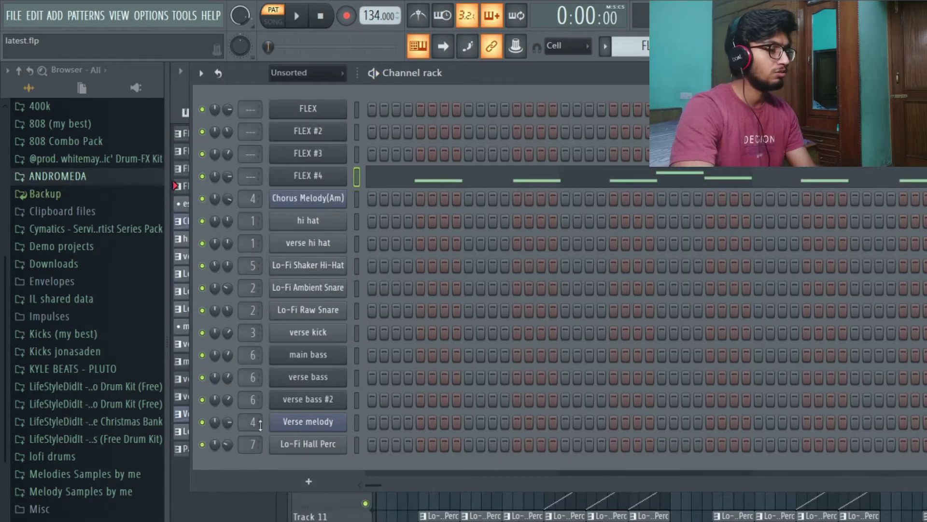
# - Return to the playlist, list the project's audio clips, and open the sample settings of the Pattern 1 clip
pyautogui.press('F5')
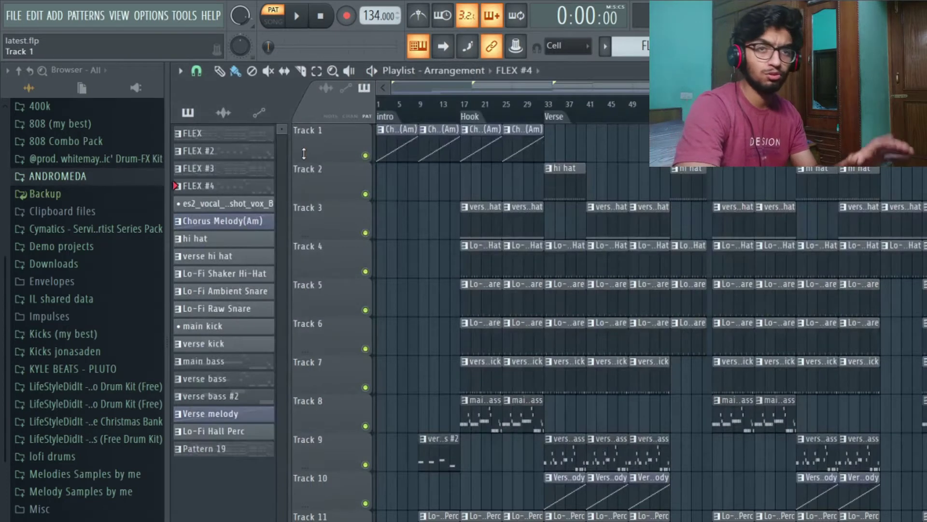
pyautogui.click(231, 119)
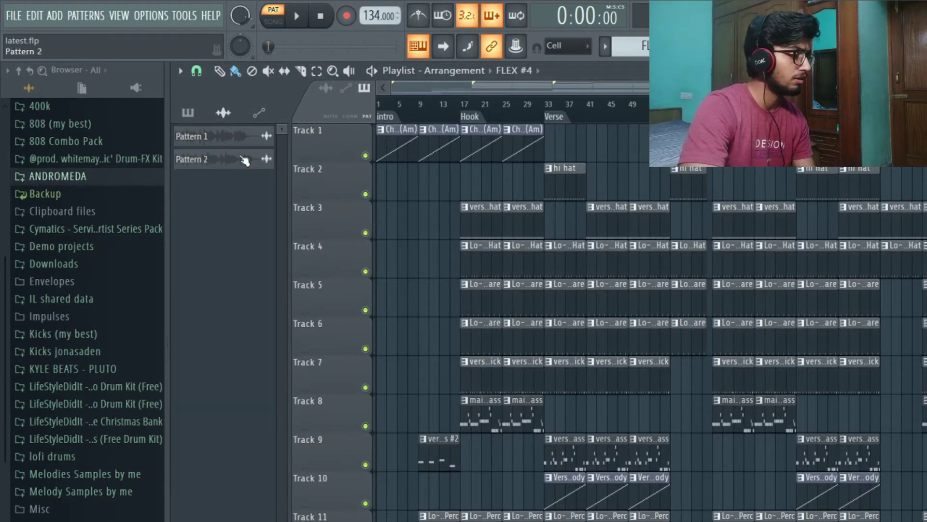
pyautogui.click(243, 146)
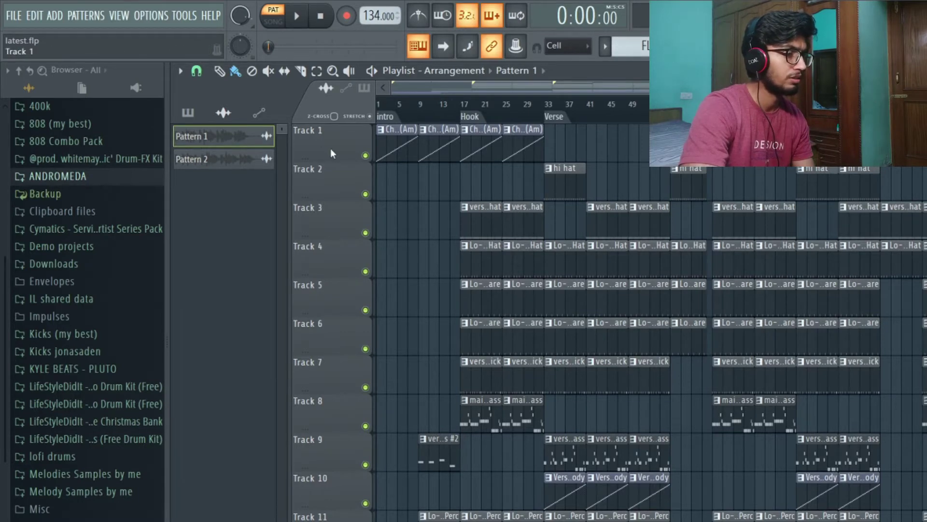
pyautogui.doubleClick(250, 147)
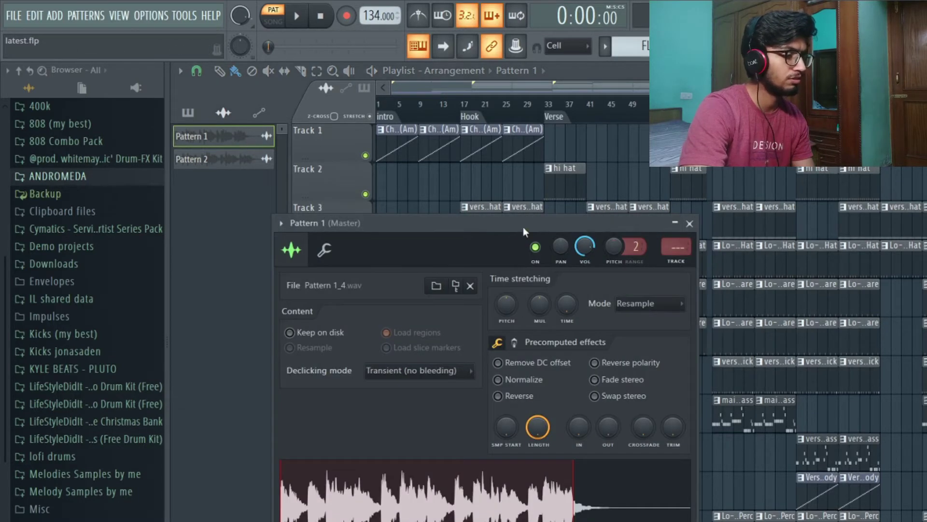
# - Close the sample settings and open the Pattern 1 clip's sample for editing in Edison
pyautogui.moveTo(523, 227); pyautogui.dragTo(532, 163)
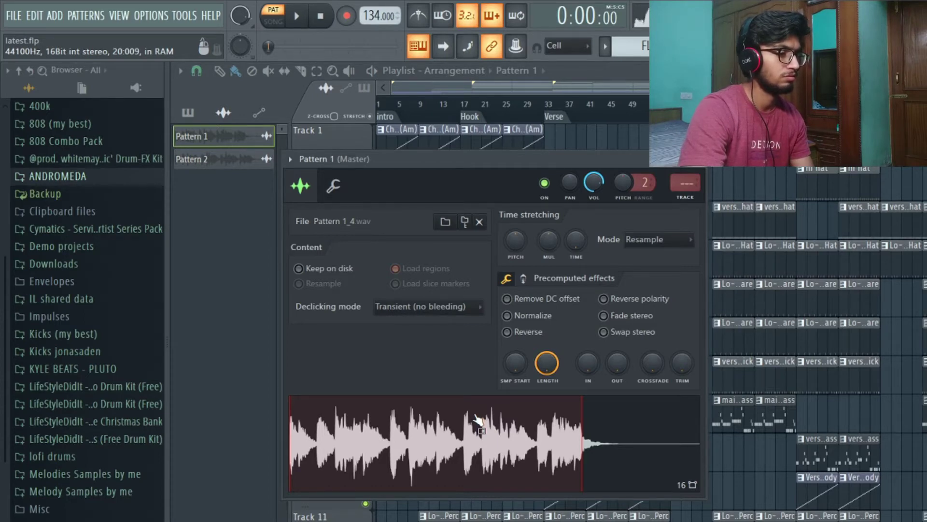
pyautogui.click(223, 235)
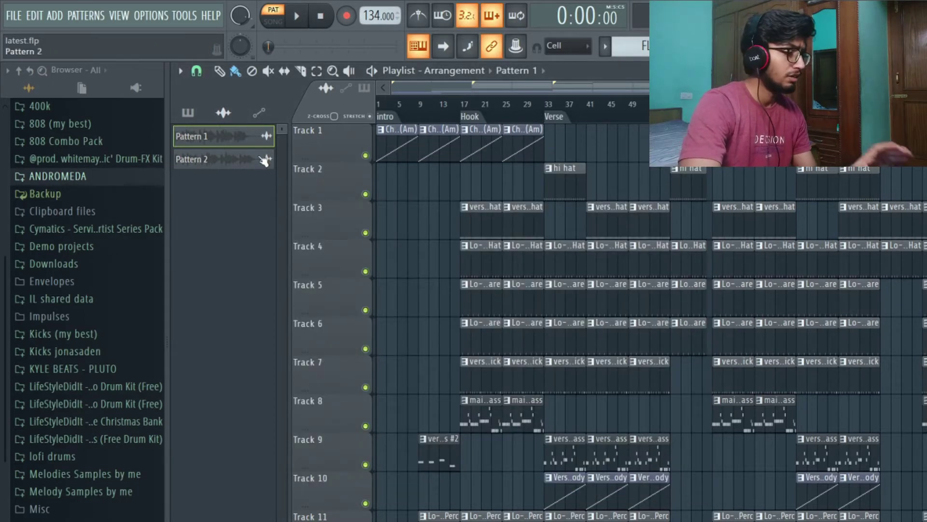
pyautogui.rightClick(231, 143)
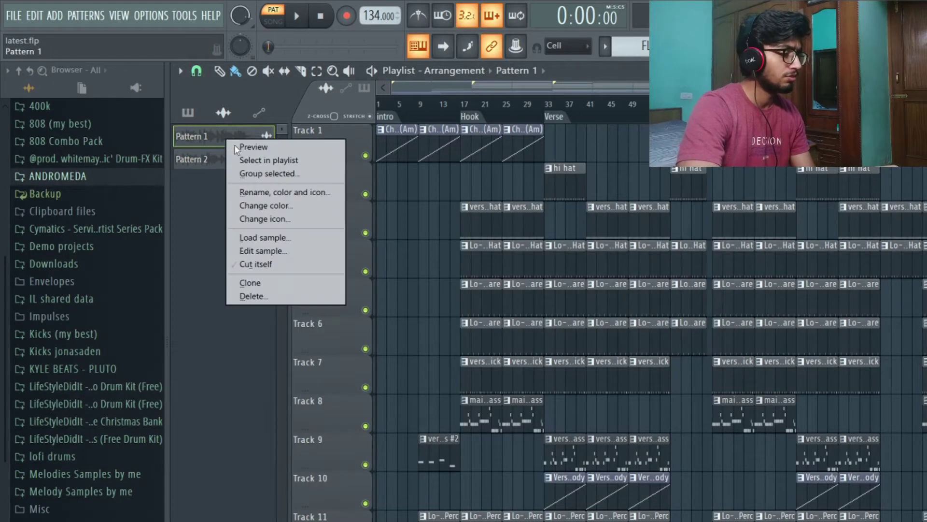
pyautogui.click(274, 252)
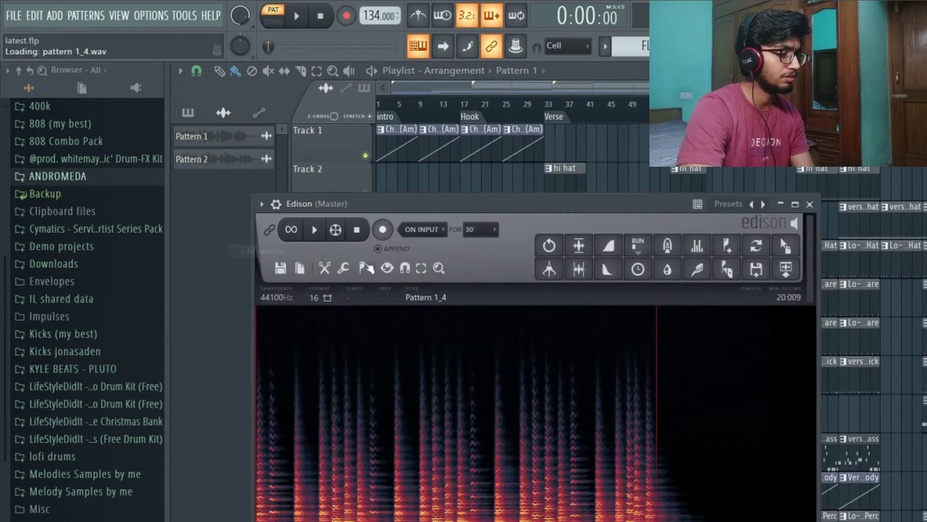
pyautogui.moveTo(560, 209); pyautogui.dragTo(554, 185)
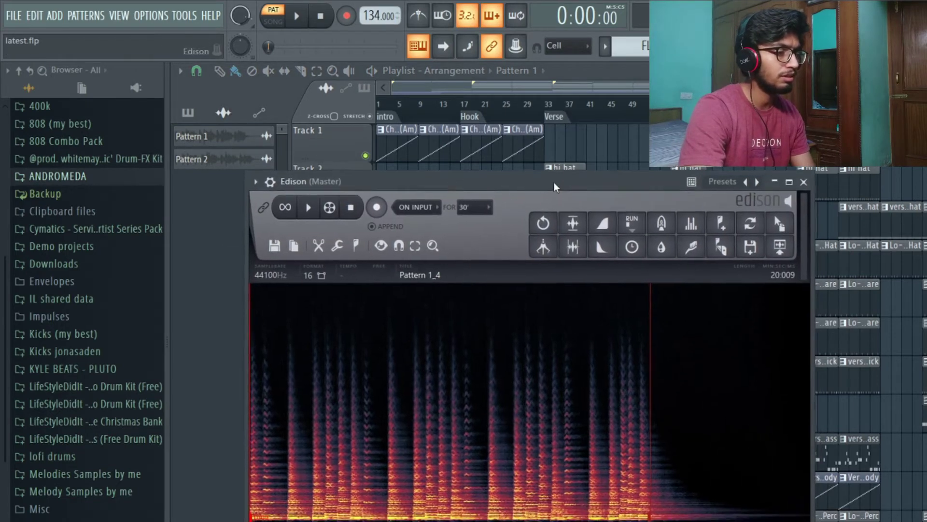
# - Show all channels in the channel rack, check the Chorus Melody(Am) channel's Fruity Slicer settings, and return to Edison
pyautogui.press('F6')
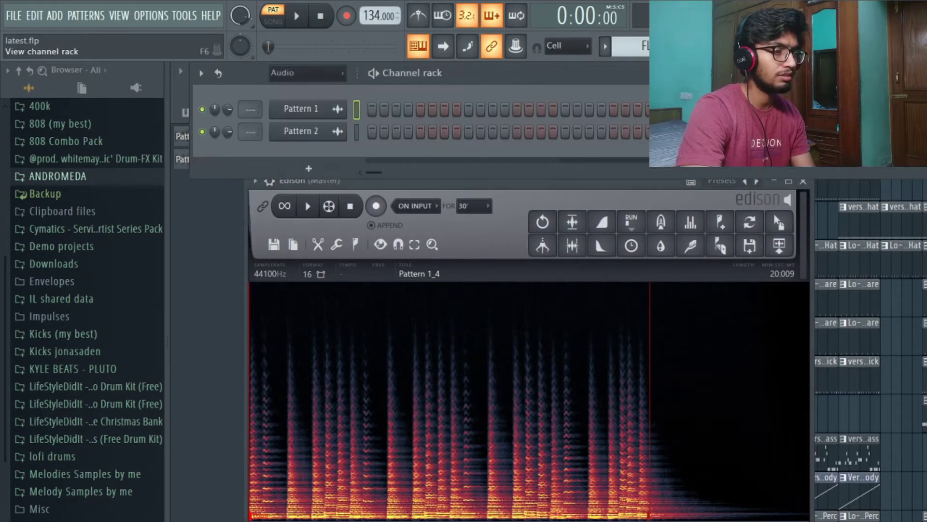
pyautogui.click(286, 73)
pyautogui.click(289, 88)
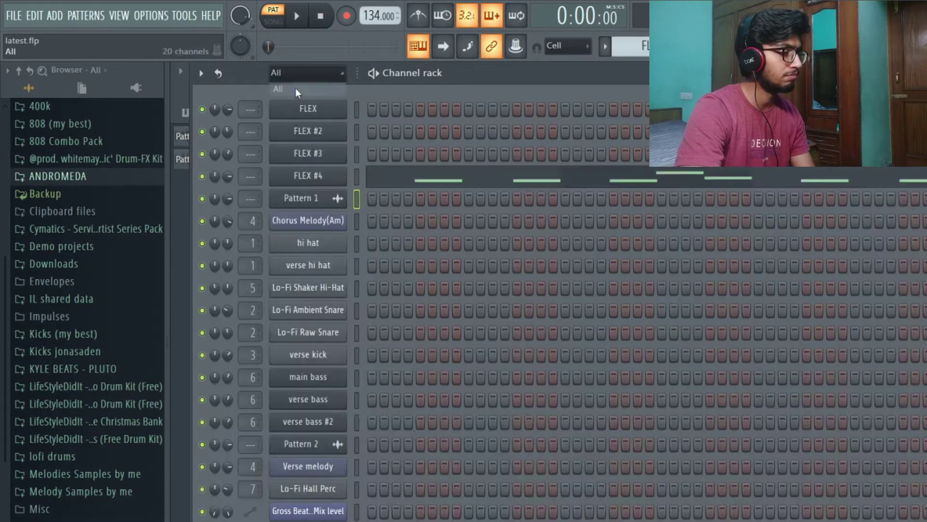
pyautogui.click(315, 222)
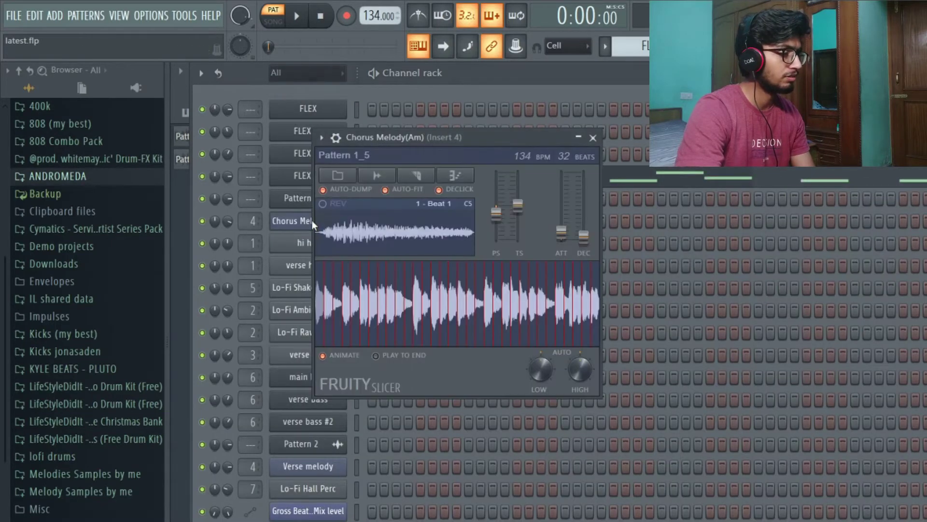
pyautogui.click(593, 138)
pyautogui.click(915, 72)
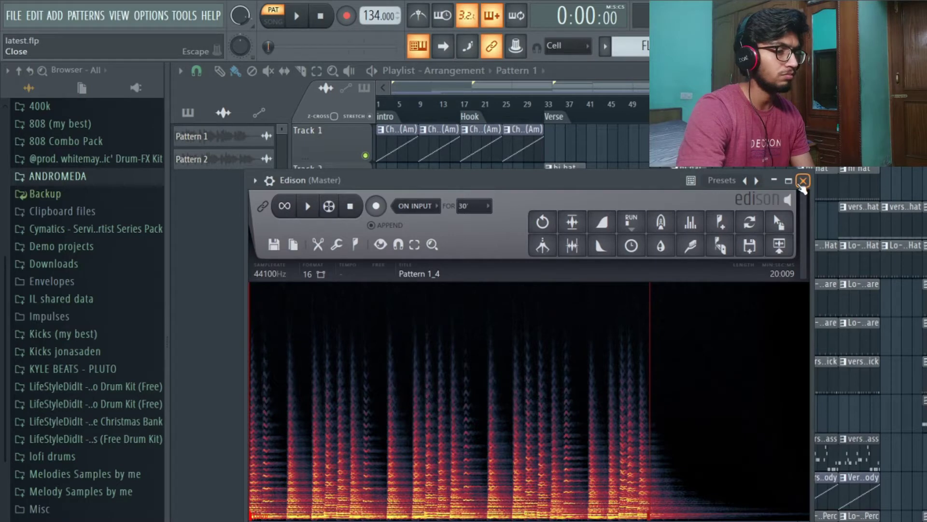
# - Add a Fruity Slicer channel and return to the playlist with the Edison and slicer windows open
pyautogui.press('F6')
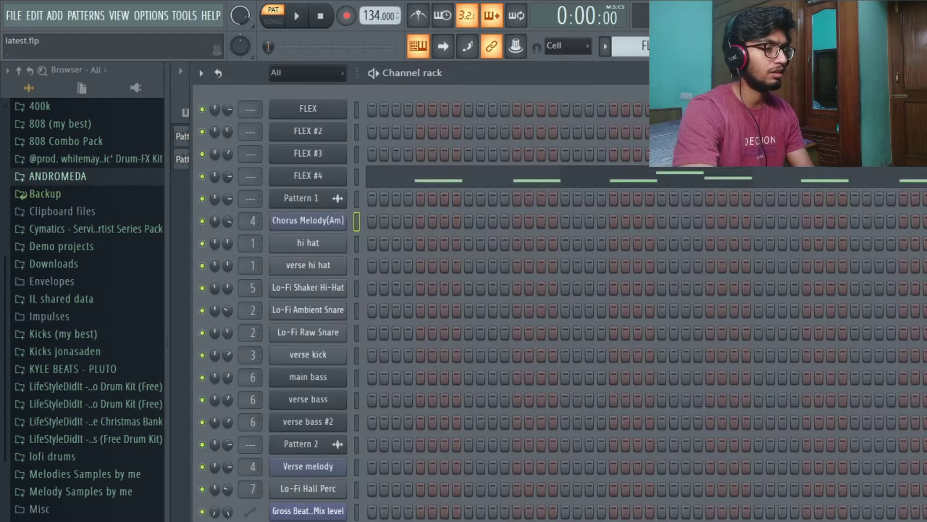
pyautogui.click(289, 519)
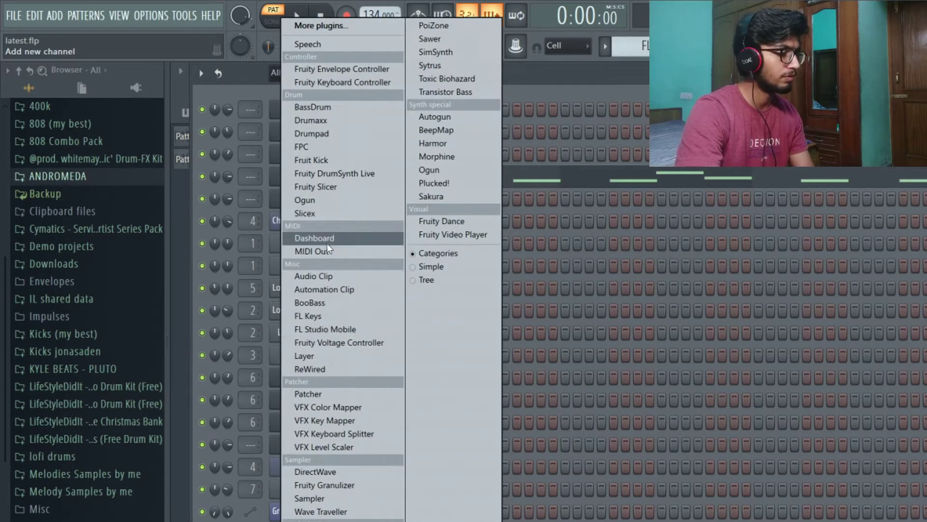
pyautogui.click(333, 186)
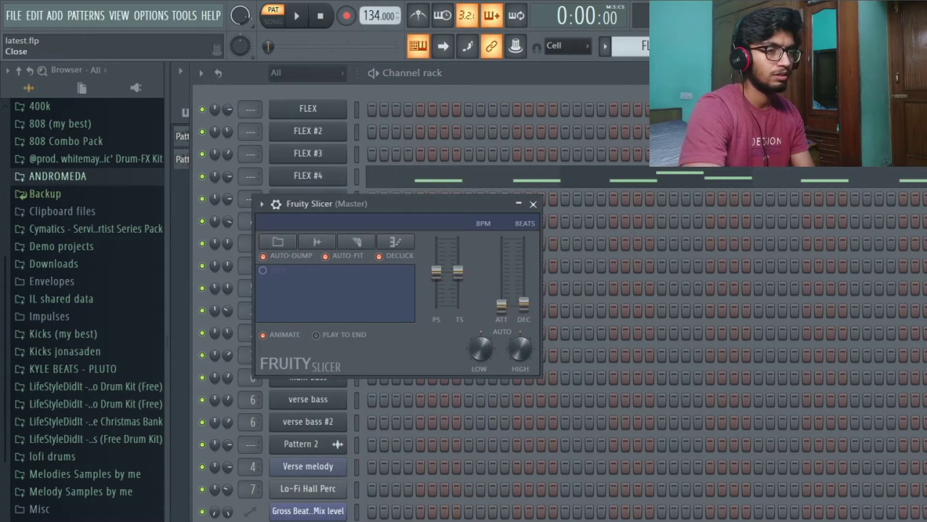
pyautogui.click(916, 73)
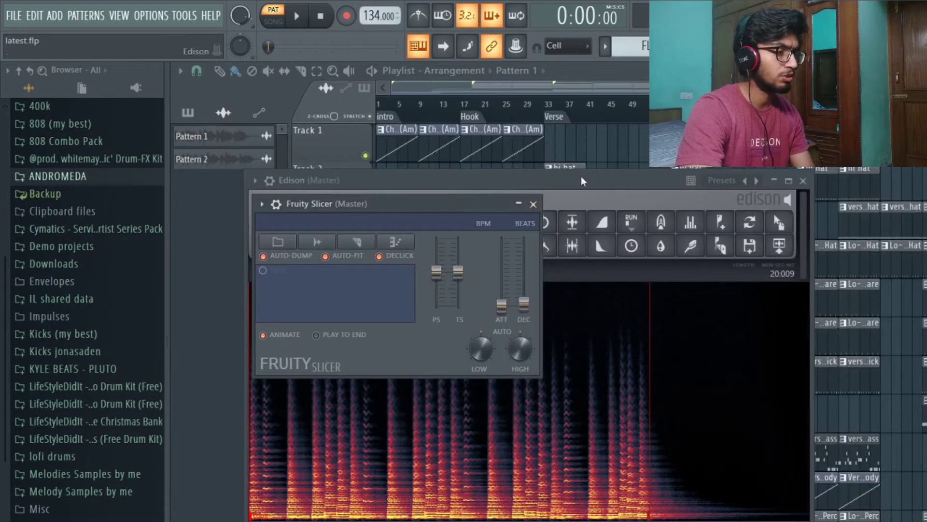
# - Select the audio from 0:000 to 14:302 in Edison, load it into the new Fruity Slicer, and close Edison
pyautogui.moveTo(468, 182); pyautogui.dragTo(475, 148)
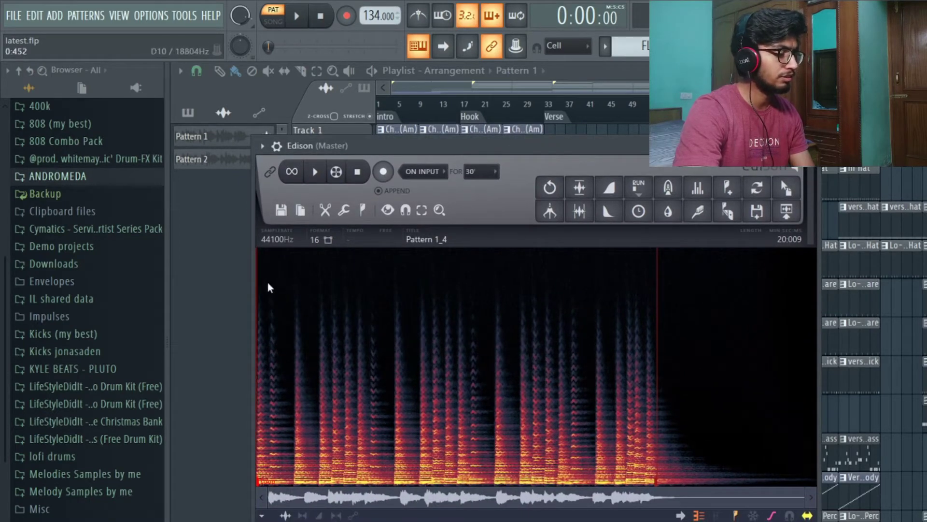
pyautogui.moveTo(261, 284); pyautogui.dragTo(625, 314)
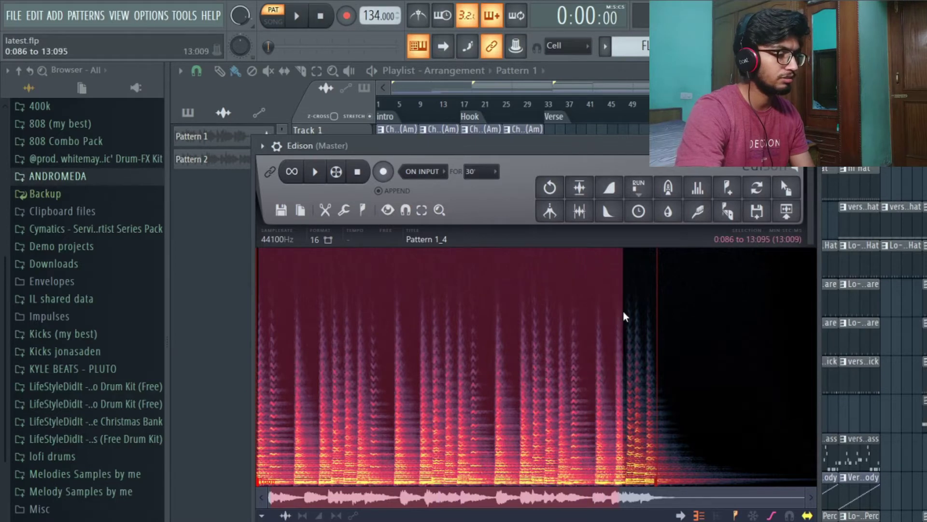
pyautogui.moveTo(252, 306); pyautogui.dragTo(657, 283)
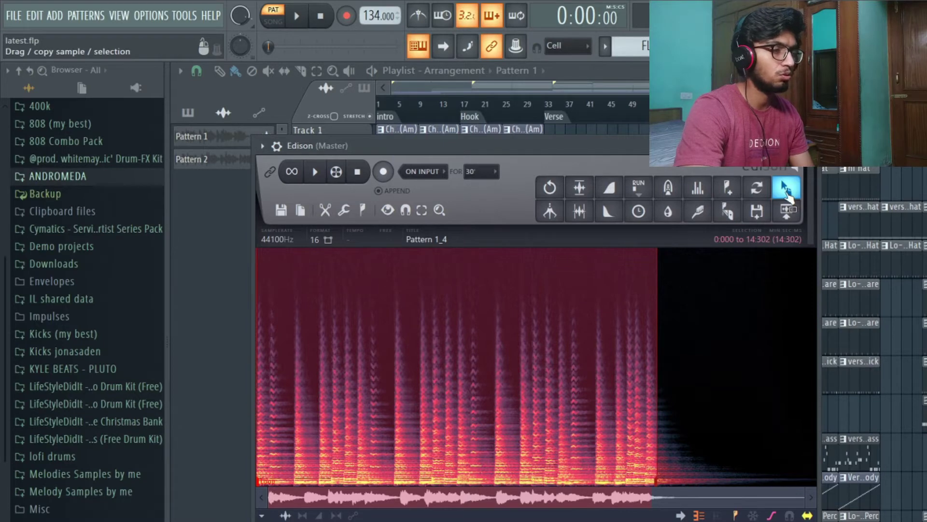
pyautogui.moveTo(786, 191); pyautogui.dragTo(340, 288)
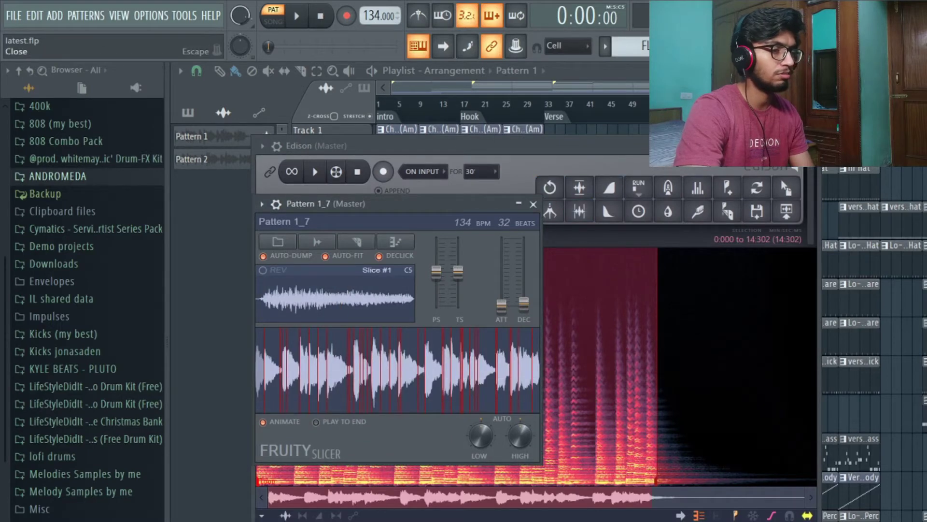
pyautogui.click(768, 146)
pyautogui.moveTo(448, 207); pyautogui.dragTo(627, 123)
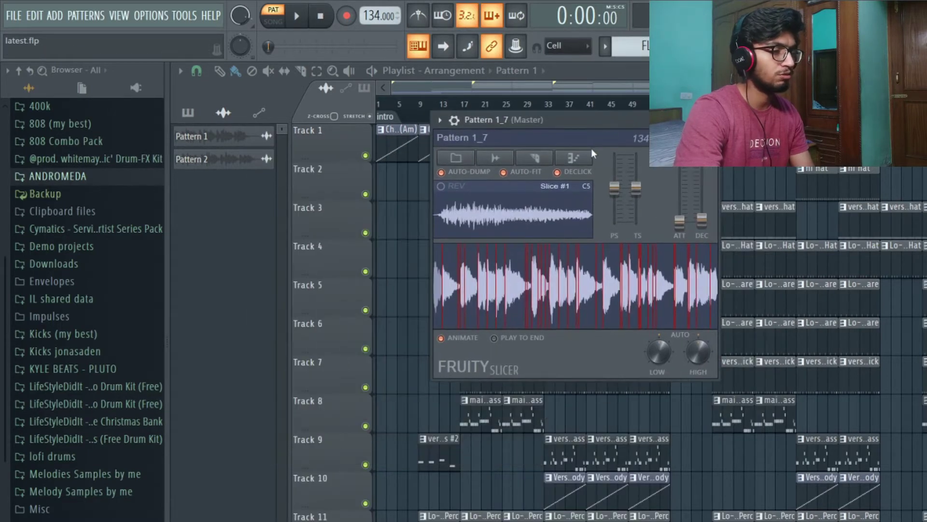
# - Switch to the Chorus Melody(Am) pattern and show its channel's Fruity Slicer pitch shift and slice settings
pyautogui.press('F6')
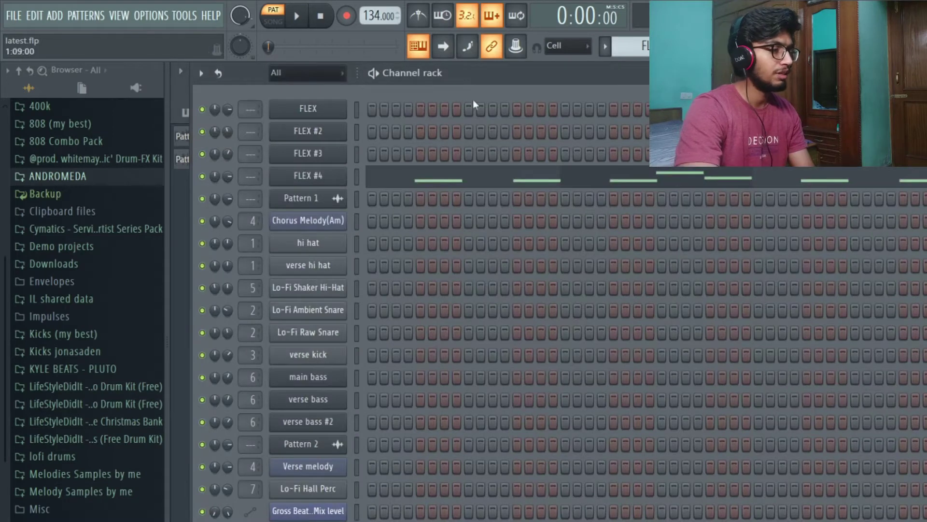
pyautogui.press('F5')
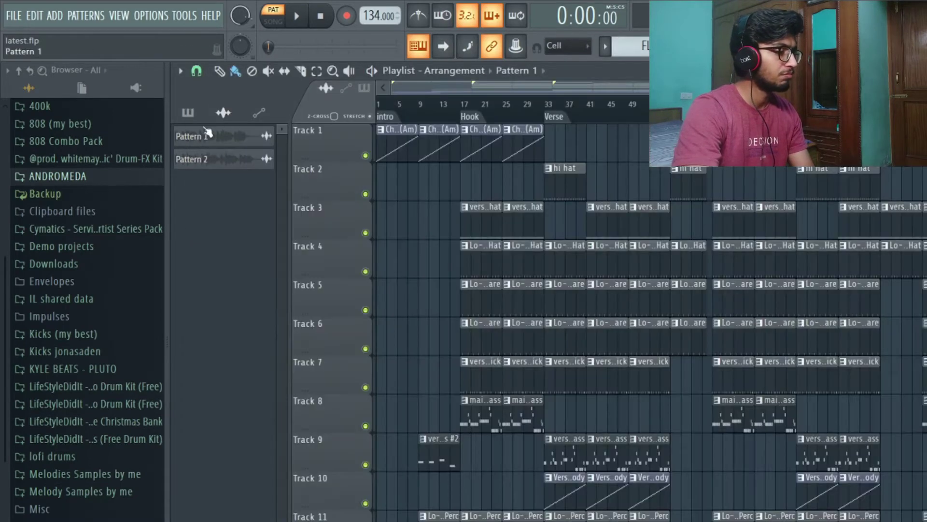
pyautogui.click(251, 221)
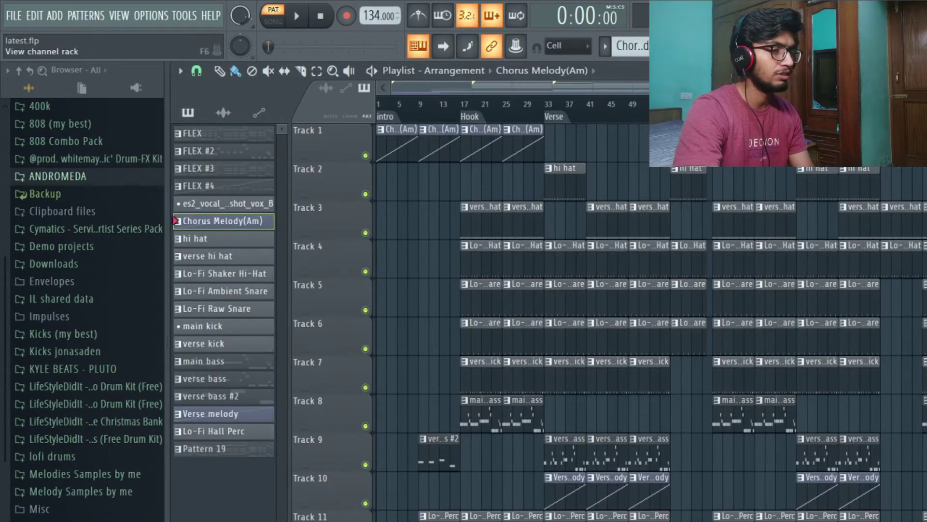
pyautogui.press('F6')
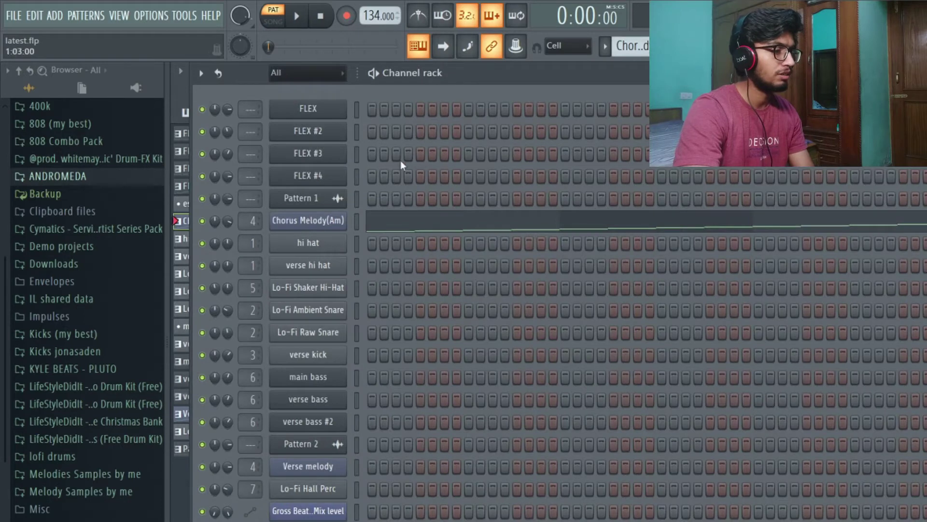
pyautogui.click(318, 222)
pyautogui.moveTo(483, 135); pyautogui.dragTo(512, 120)
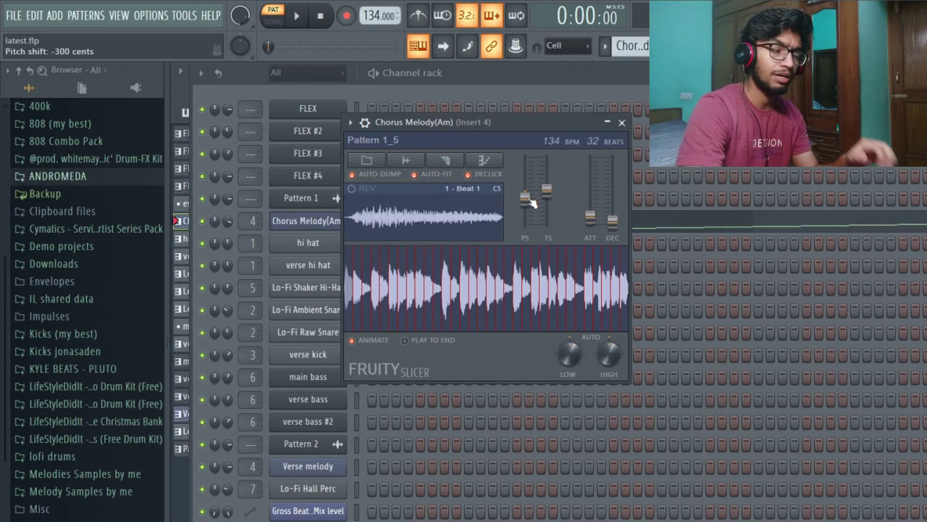
pyautogui.moveTo(488, 126); pyautogui.dragTo(533, 114)
# - Play the Chorus Melody(Am) pattern, stop playback, review the slicer's fade settings, and close the slicer
pyautogui.press('space')
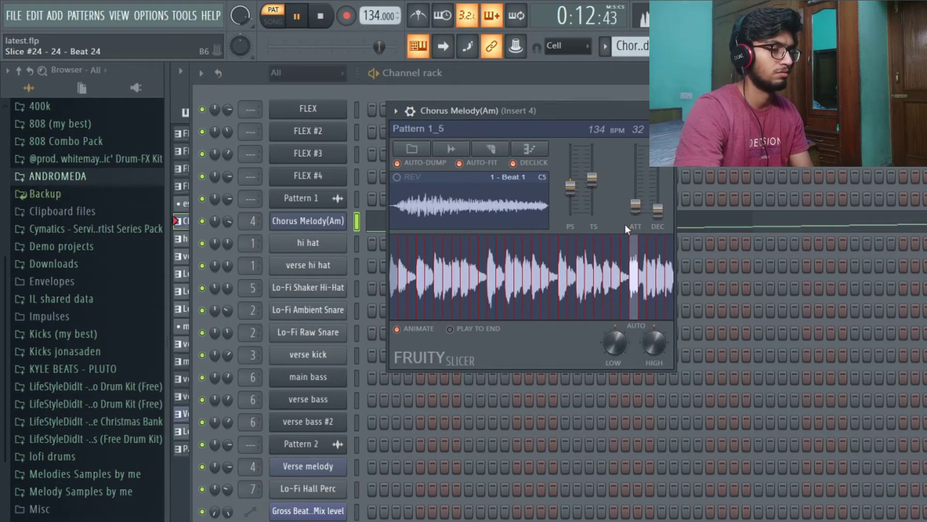
pyautogui.press('space')
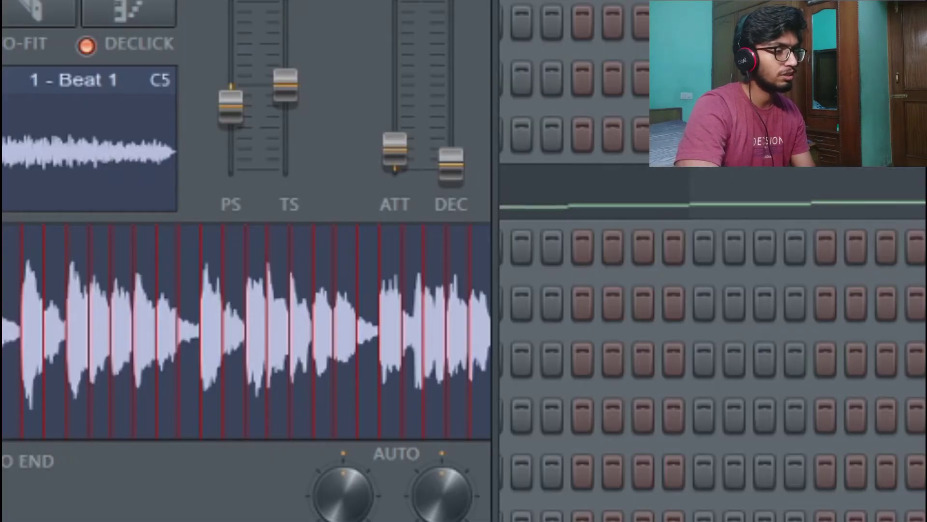
pyautogui.moveTo(394, 145)
pyautogui.mouseDown()
pyautogui.moveTo(394, 107)
pyautogui.moveTo(394, 153)
pyautogui.mouseUp()
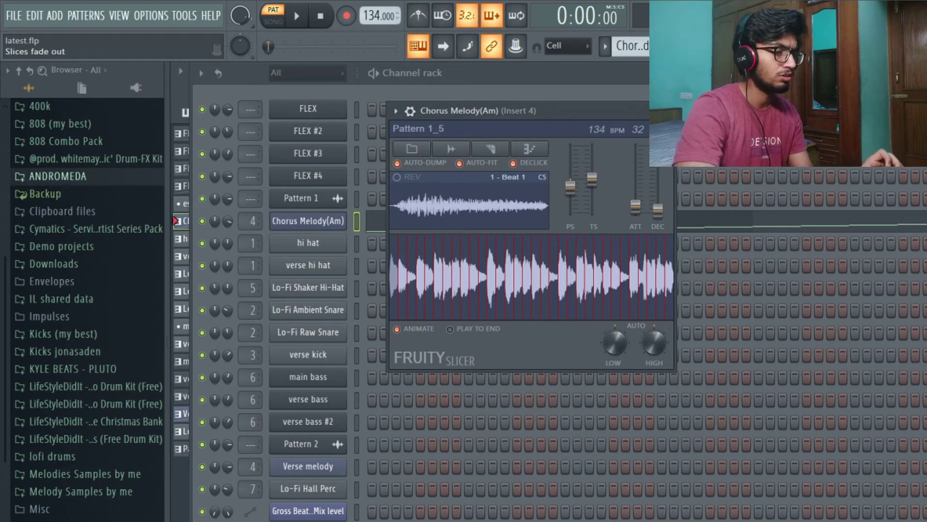
pyautogui.press('Escape')
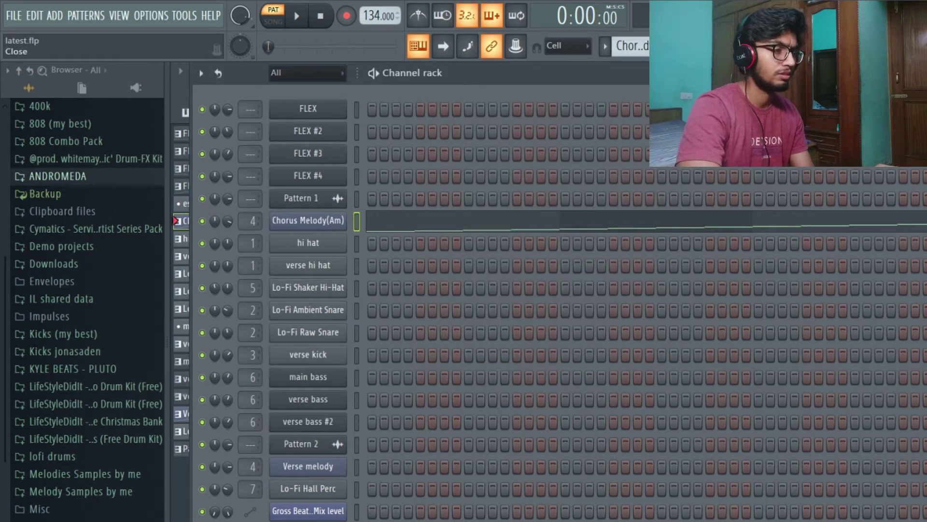
# - Switch to the hi hat pattern and listen to its steps in the channel rack
pyautogui.press('F5')
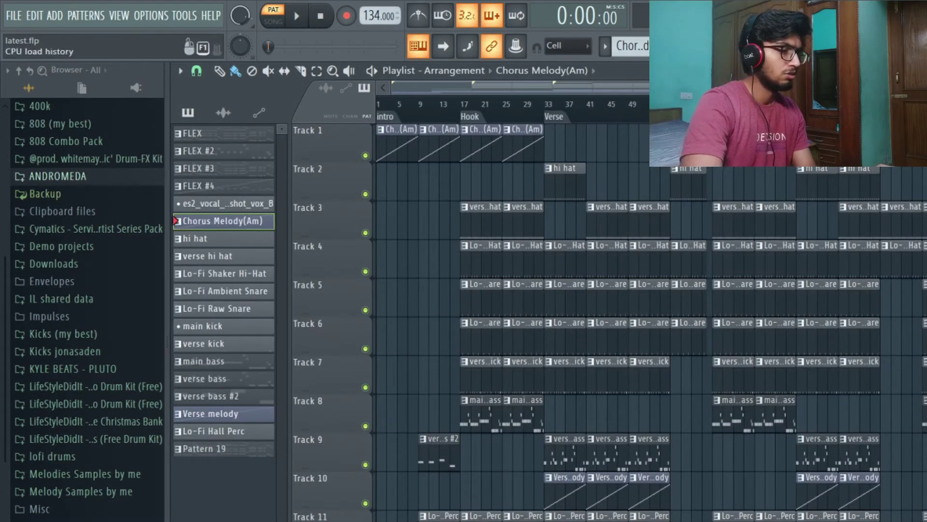
pyautogui.click(267, 247)
pyautogui.press('F6')
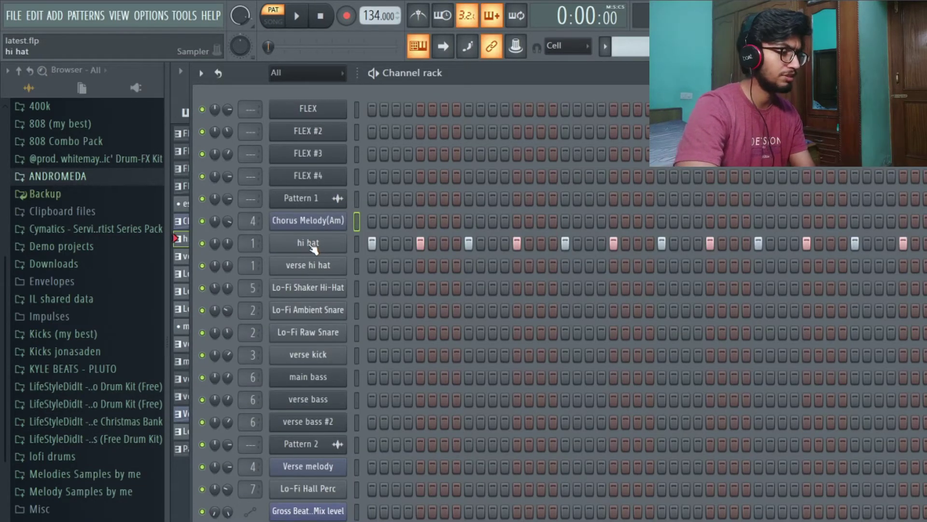
pyautogui.press('space')
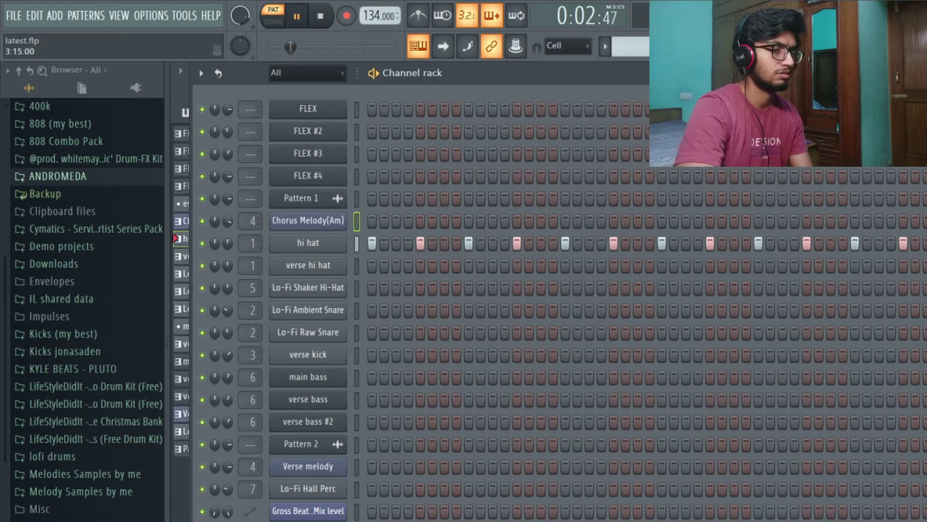
pyautogui.press('space')
# - Switch to the verse hi hat pattern and open its channel's notes in the piano roll
pyautogui.press('F5')
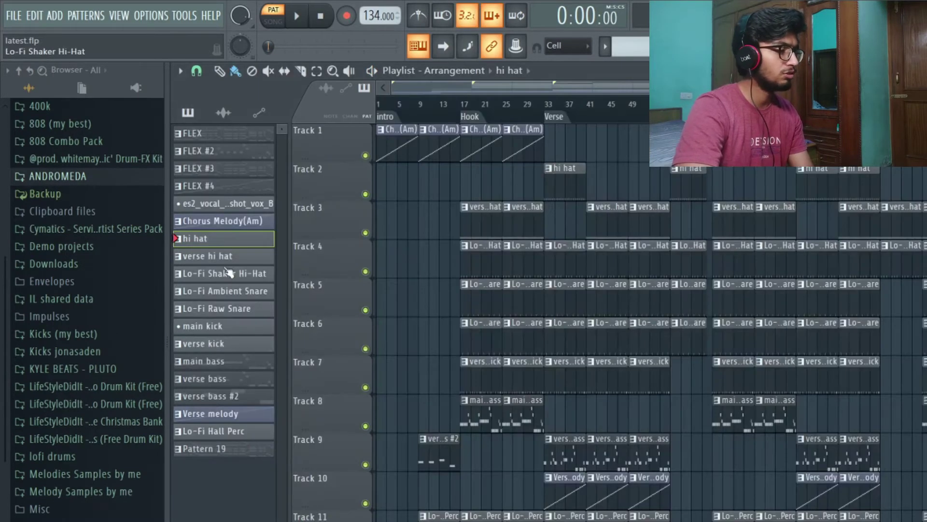
pyautogui.click(208, 256)
pyautogui.press('F6')
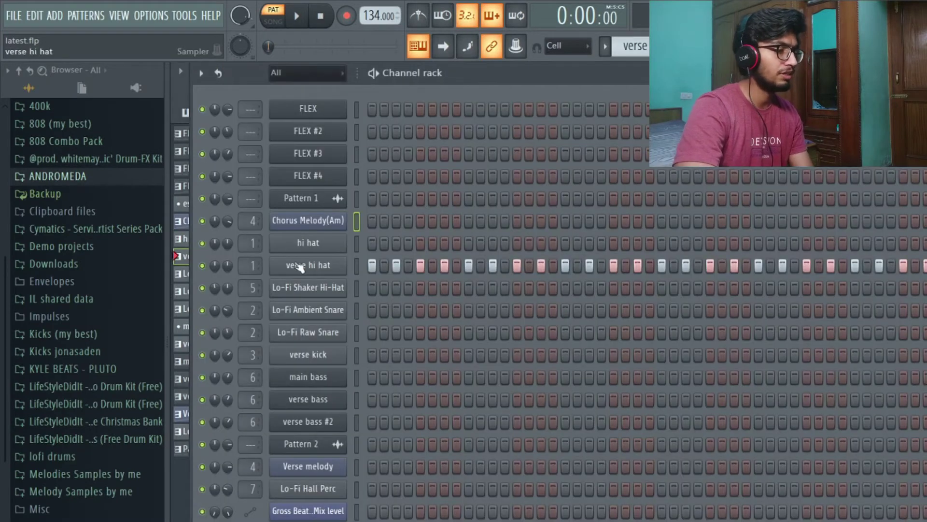
pyautogui.rightClick(306, 268)
pyautogui.click(363, 263)
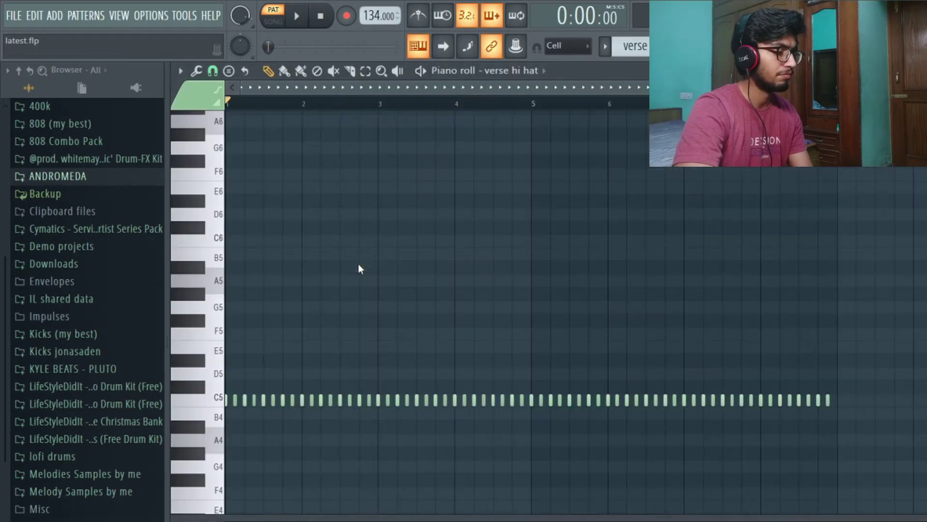
# - Listen to the verse hi hat notes in the piano roll, then stop playback
pyautogui.press('space')
pyautogui.scroll(-2, 362, 269)
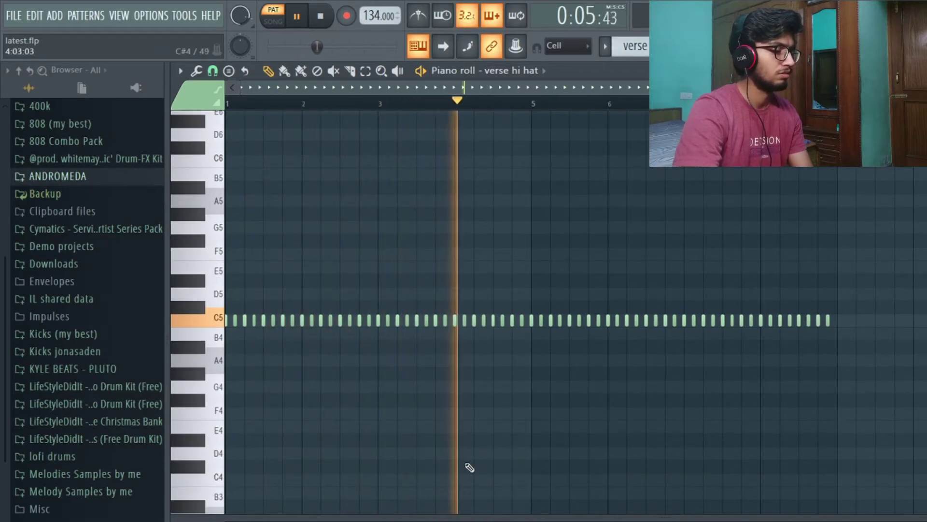
pyautogui.press('space')
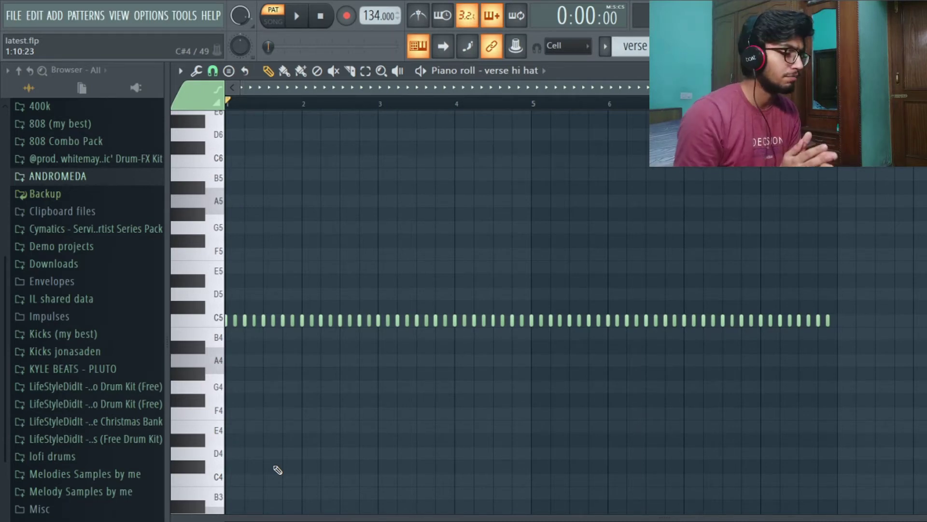
# - Switch to the Lo-Fi Shaker Hi-Hat pattern, listen to its steps in the channel rack, and return to the playlist
pyautogui.press('F6')
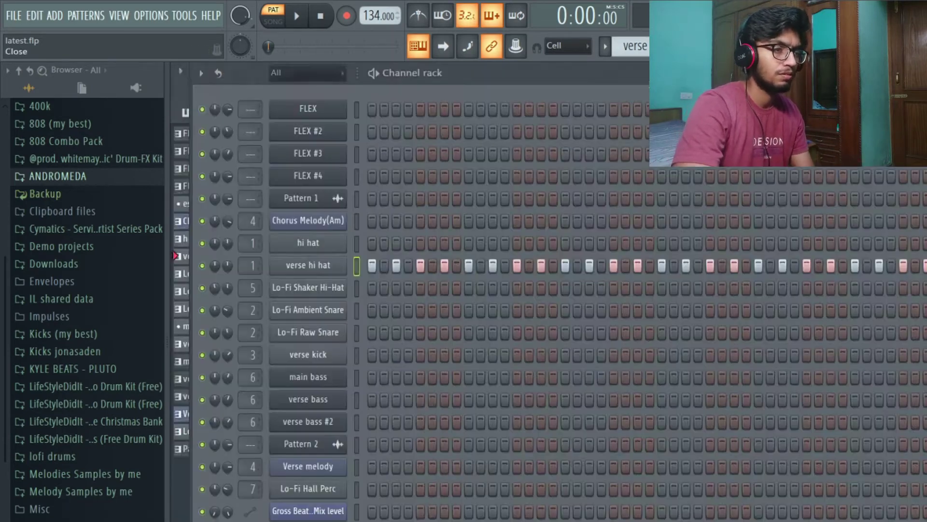
pyautogui.press('F5')
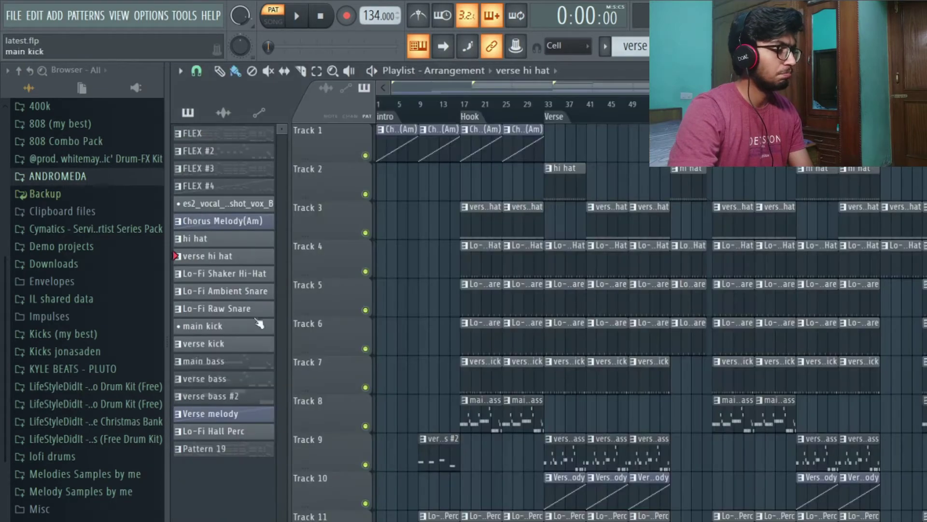
pyautogui.click(223, 273)
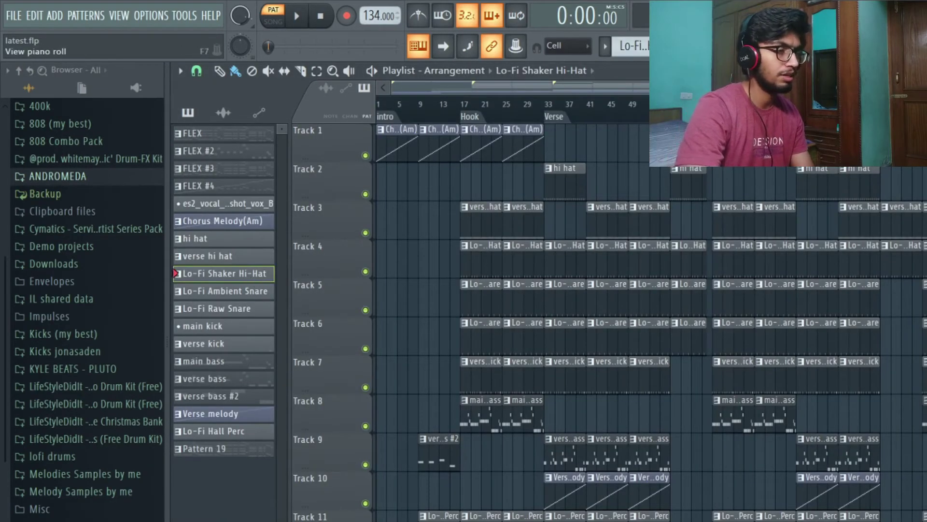
pyautogui.press('F6')
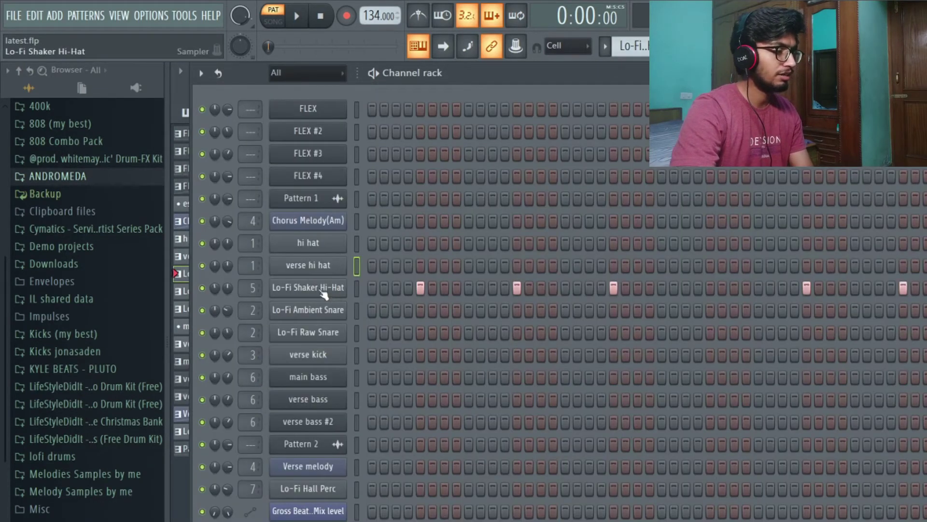
pyautogui.press('space')
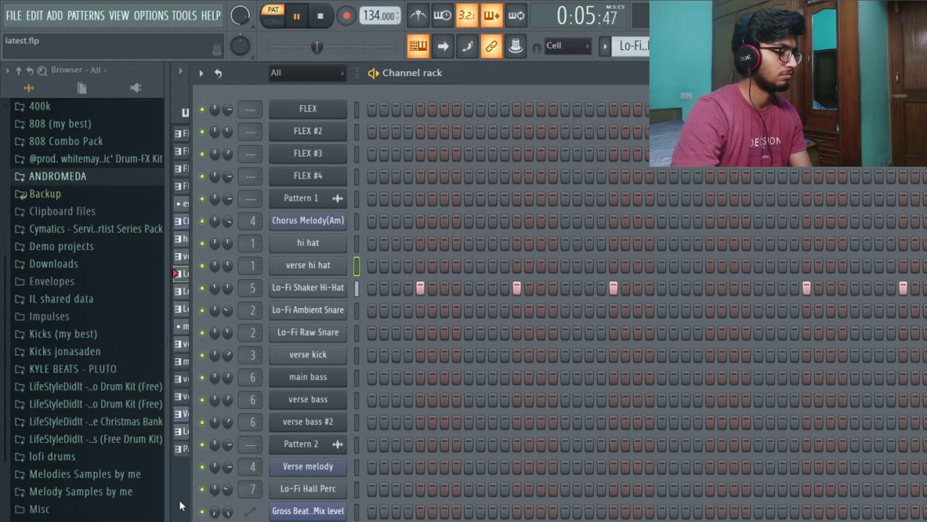
pyautogui.press('space')
pyautogui.press('F5')
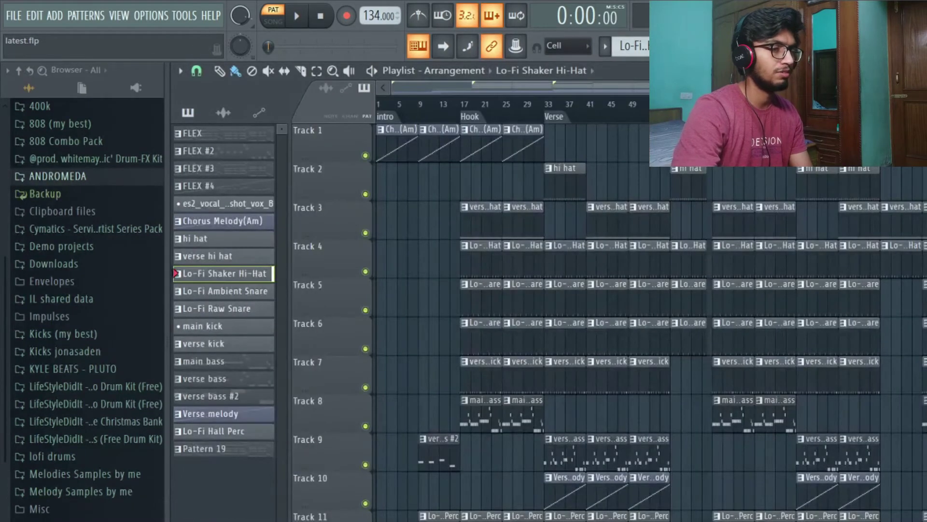
# - Select the Lo-Fi Ambient Snare pattern, play its steps in the channel rack, and go back to the playlist
pyautogui.click(223, 292)
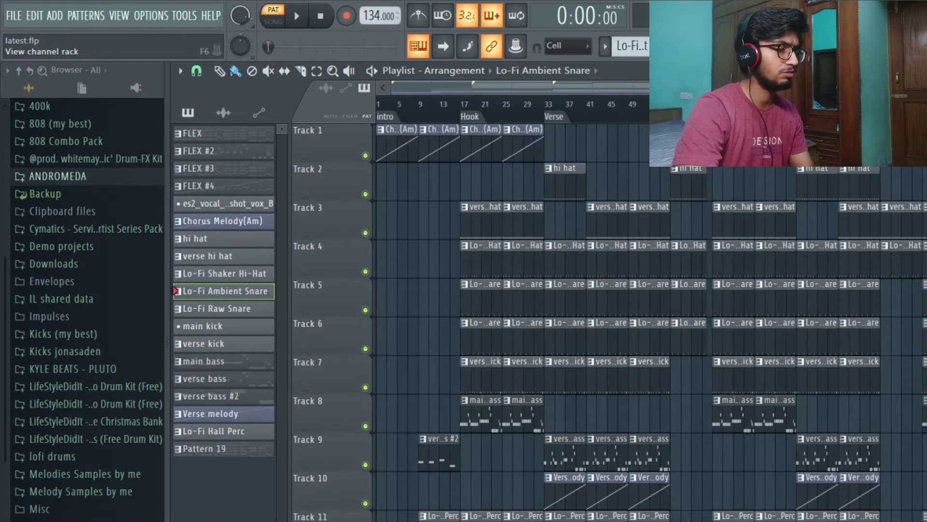
pyautogui.press('F6')
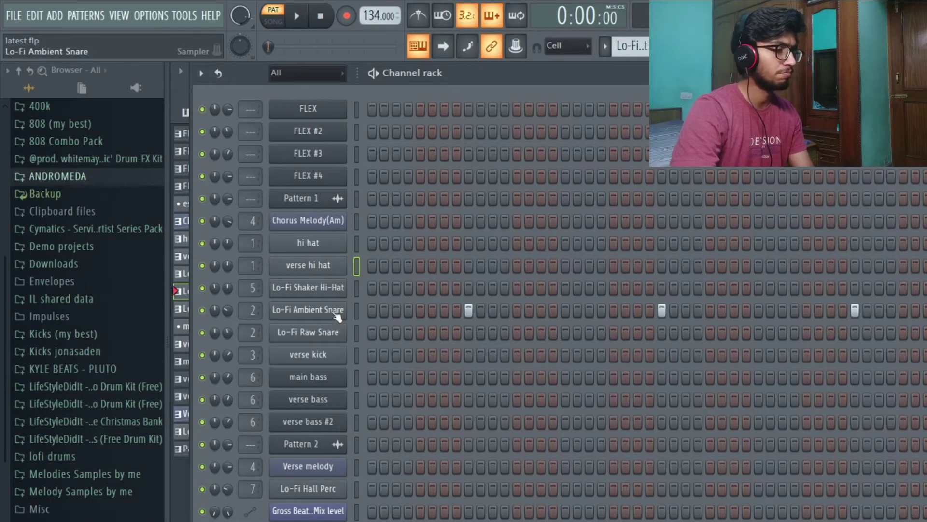
pyautogui.press('space')
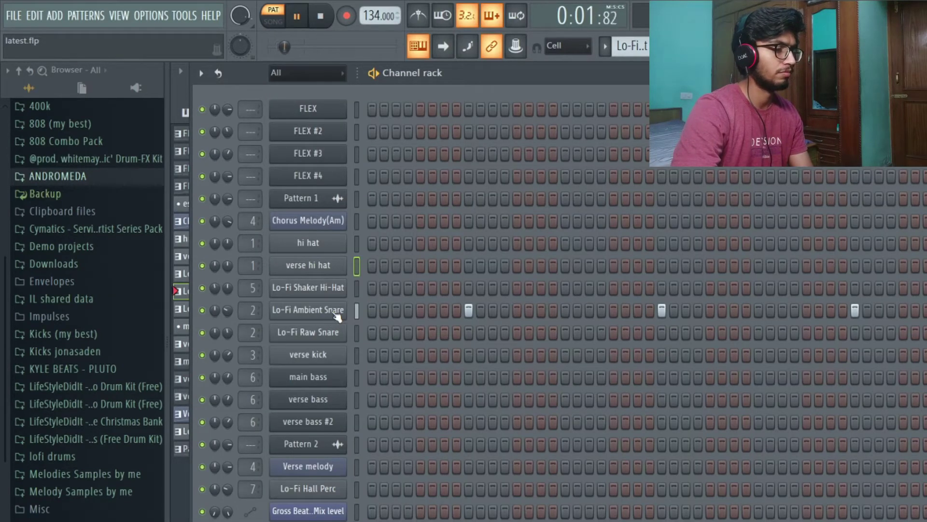
pyautogui.press('space')
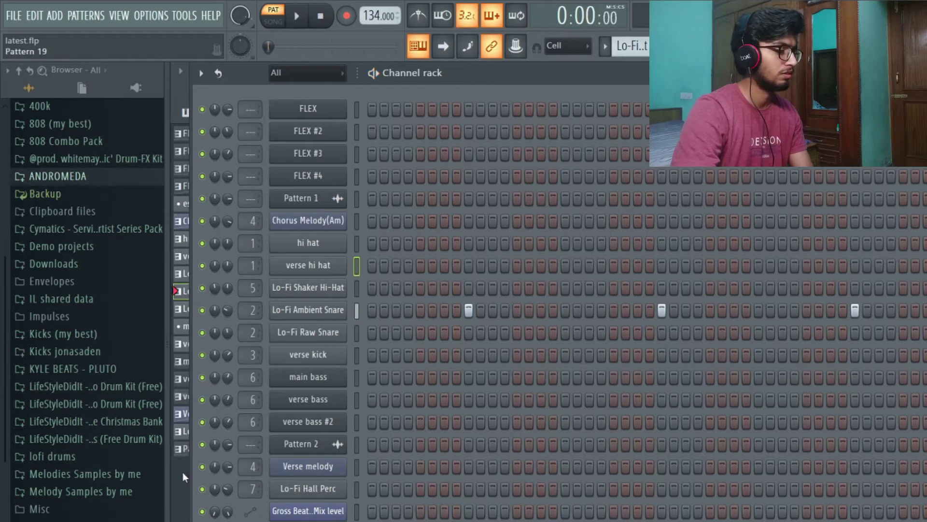
pyautogui.press('F5')
# - Switch to the Lo-Fi Raw Snare pattern and listen to its steps in the channel rack, then return to the playlist
pyautogui.click(227, 308)
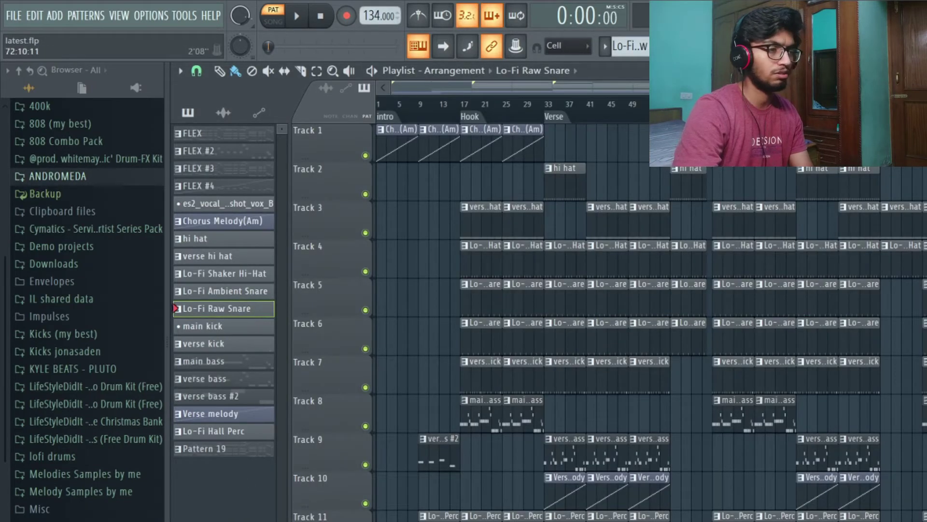
pyautogui.press('F6')
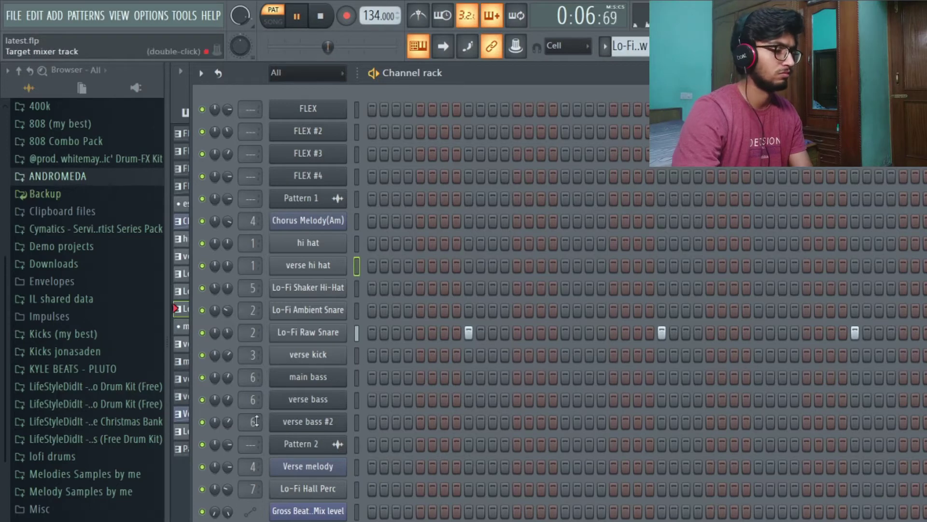
pyautogui.press('space')
pyautogui.press('F5')
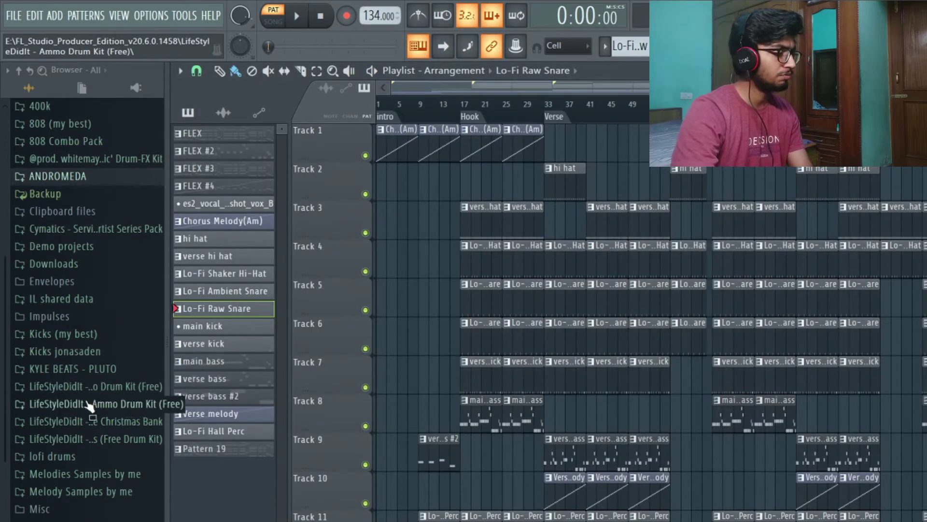
# - Expand the lofi drums folder in the browser to view its drum sound subfolders, then collapse it
pyautogui.scroll(-1, 72, 442)
pyautogui.scroll(-4, 74, 442)
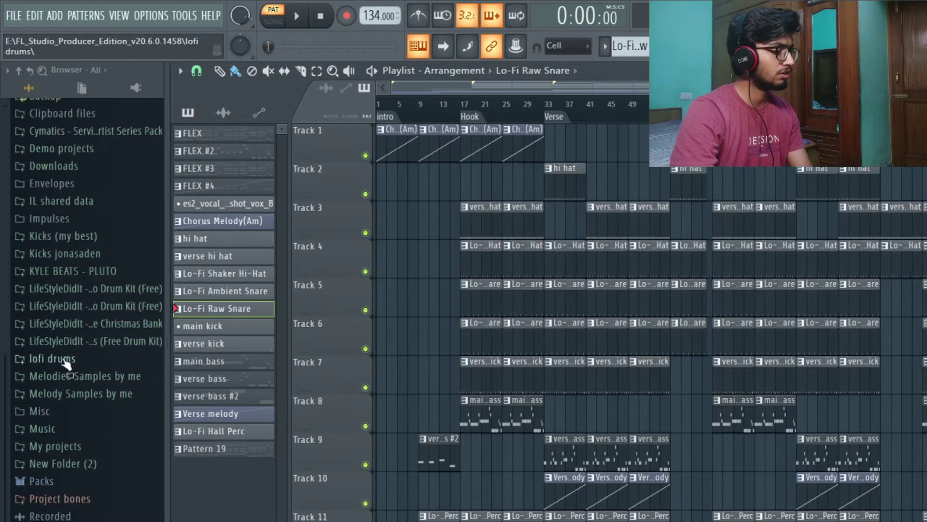
pyautogui.click(68, 361)
pyautogui.scroll(-6, 127, 366)
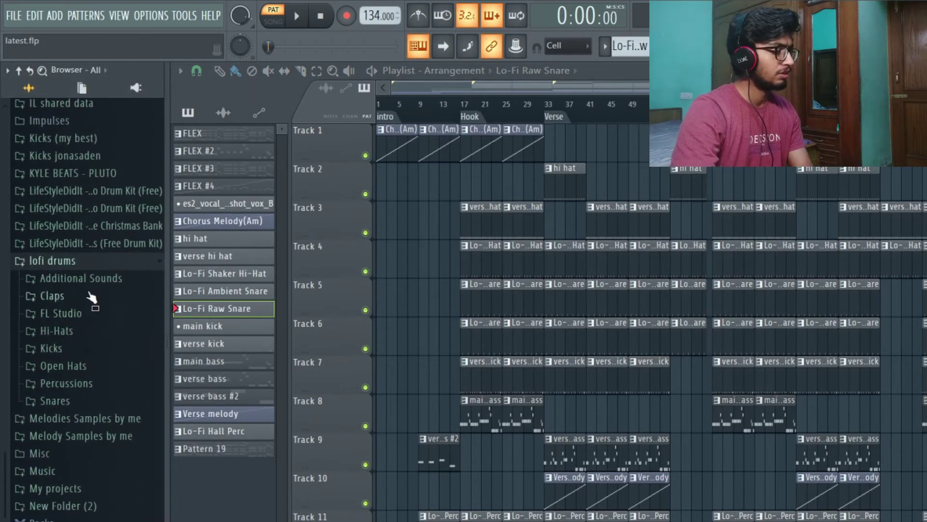
pyautogui.click(128, 263)
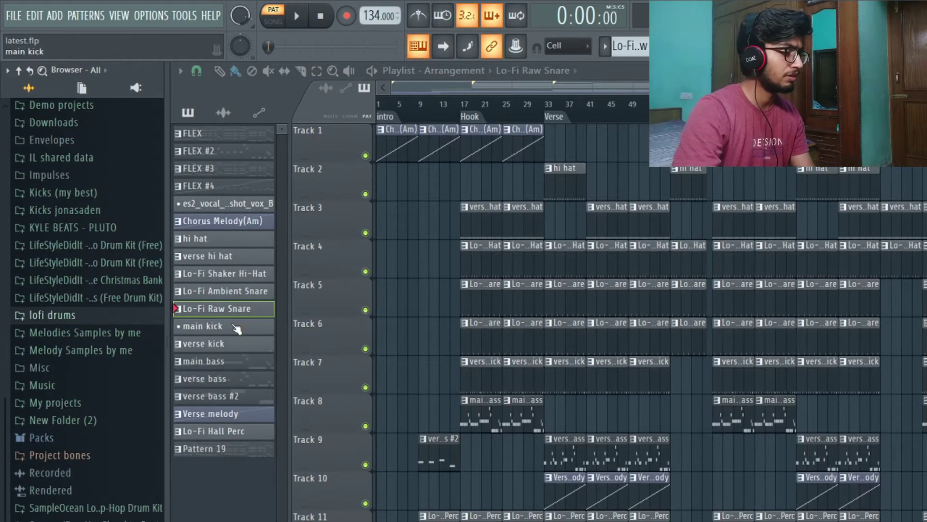
# - Switch to the verse kick pattern and open its channel's notes in the piano roll
pyautogui.click(246, 344)
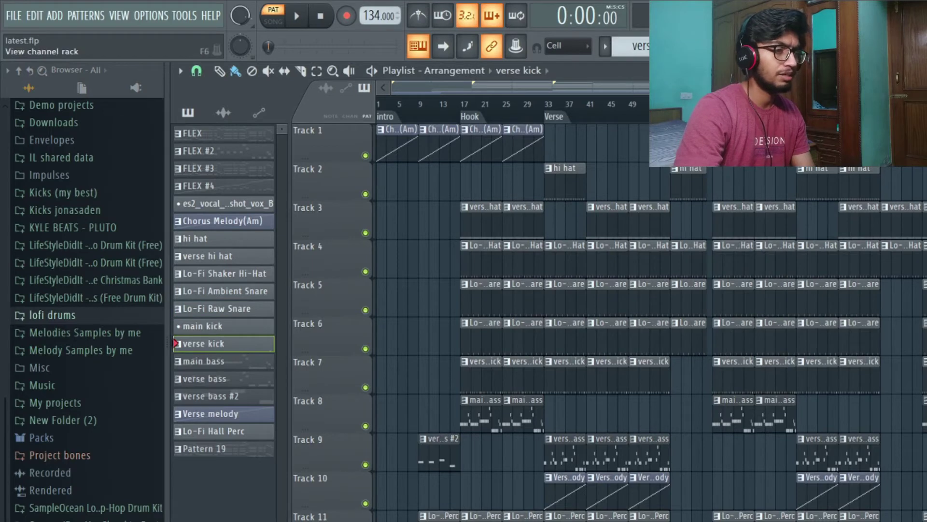
pyautogui.press('F6')
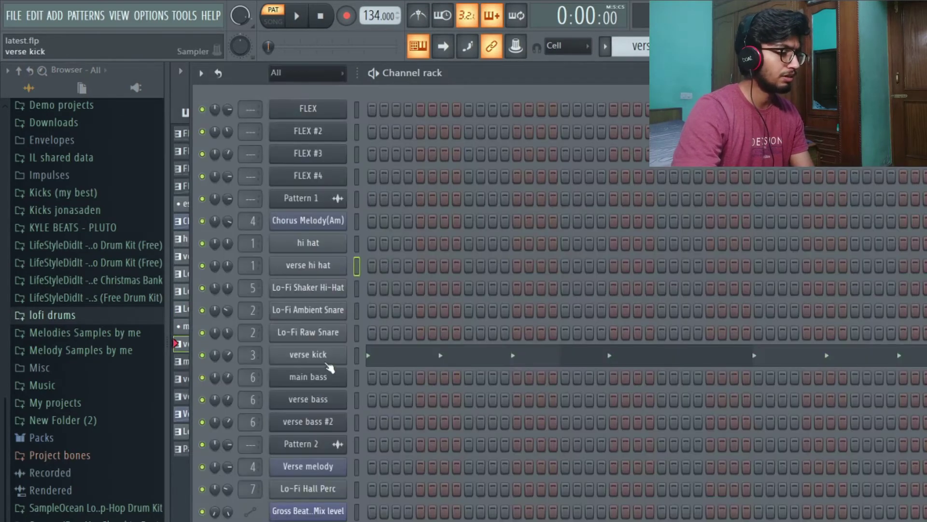
pyautogui.rightClick(341, 352)
pyautogui.click(387, 355)
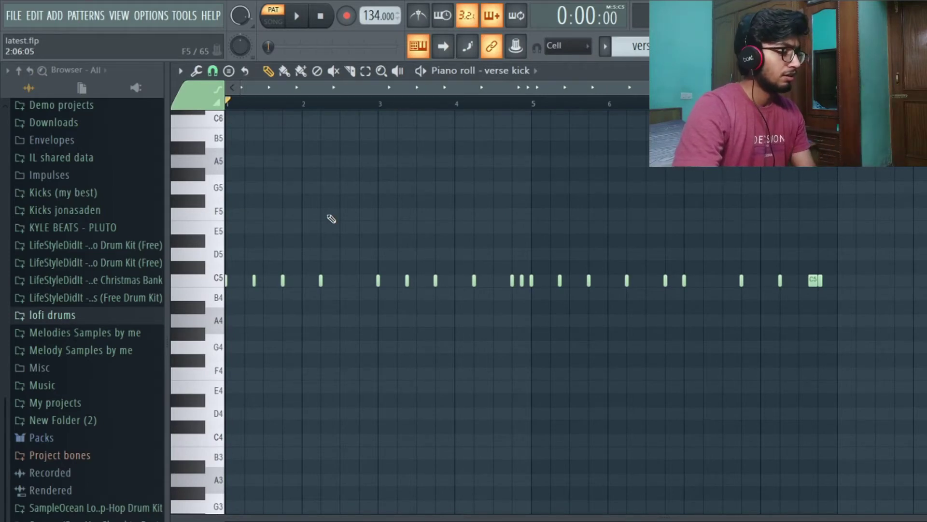
# - Listen to the verse kick notes, stop playback, and return to the playlist
pyautogui.press('space')
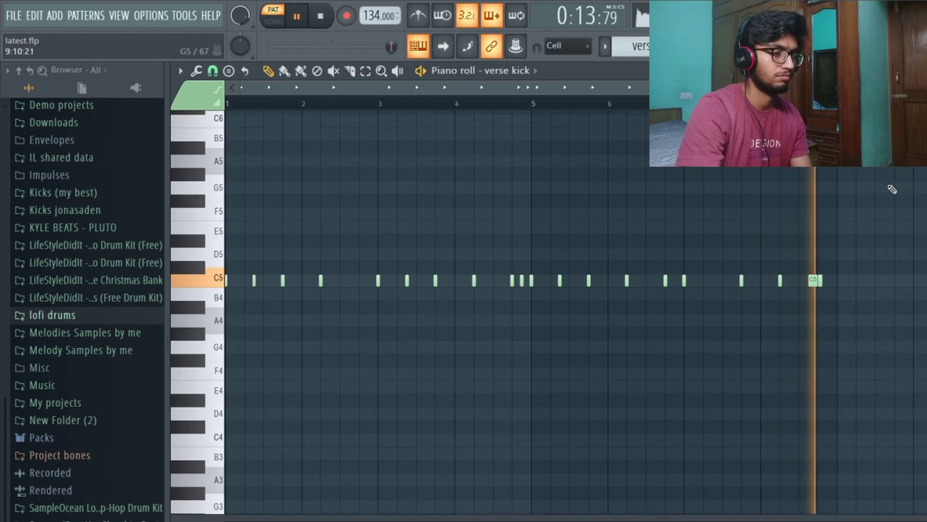
pyautogui.press('space')
pyautogui.press('Escape')
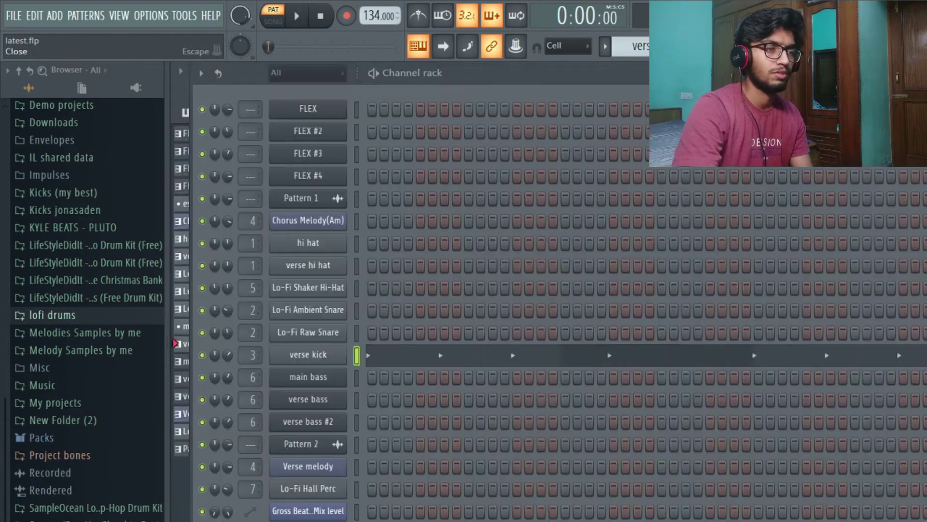
pyautogui.press('Escape')
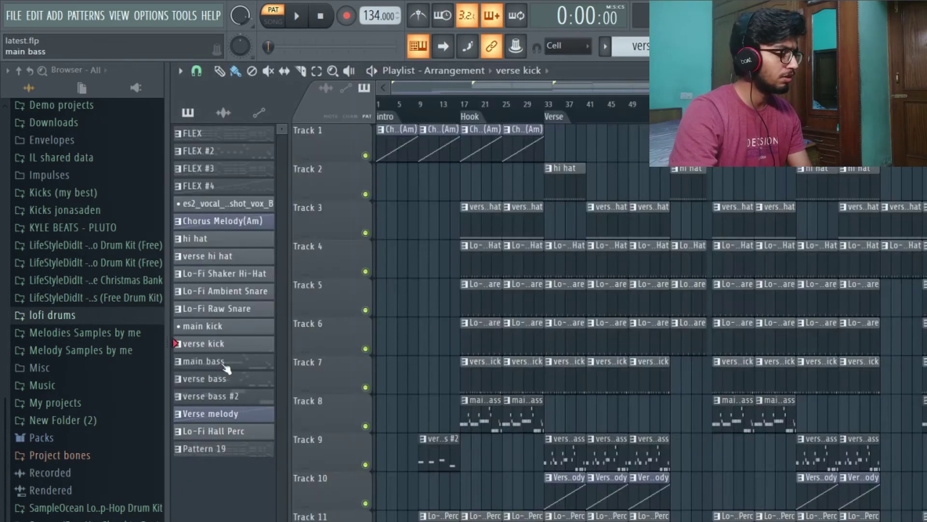
# - Switch to the main bass pattern, audition its Nexus preset BA Distortion 5, and close the instrument
pyautogui.press('F6')
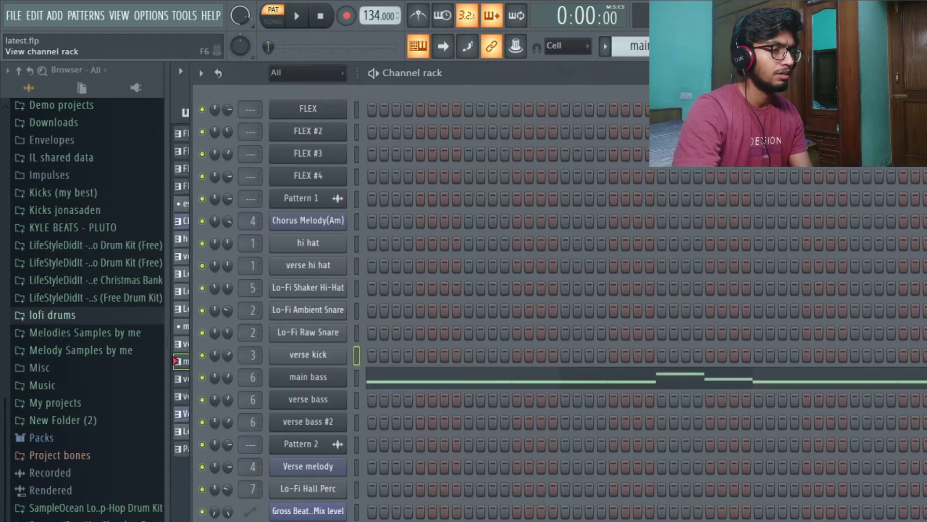
pyautogui.click(311, 379)
pyautogui.moveTo(551, 246); pyautogui.dragTo(541, 135)
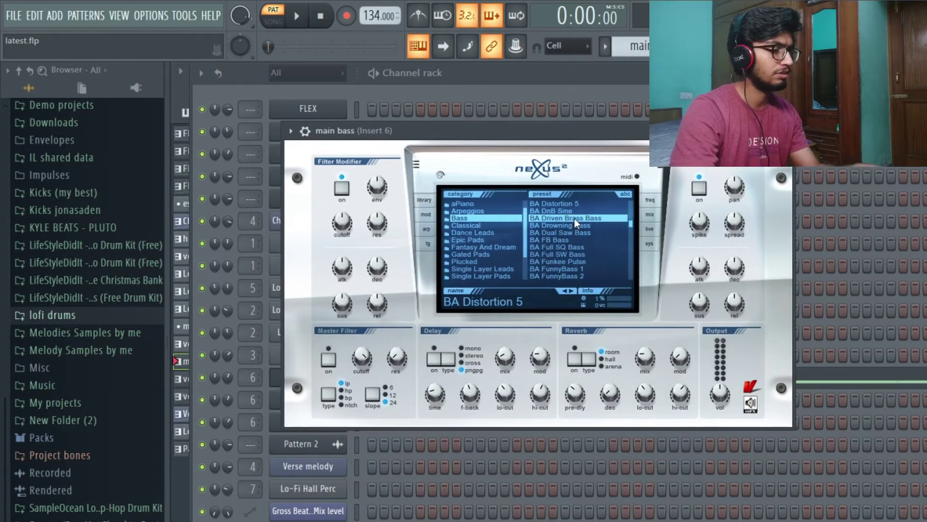
pyautogui.press('q')
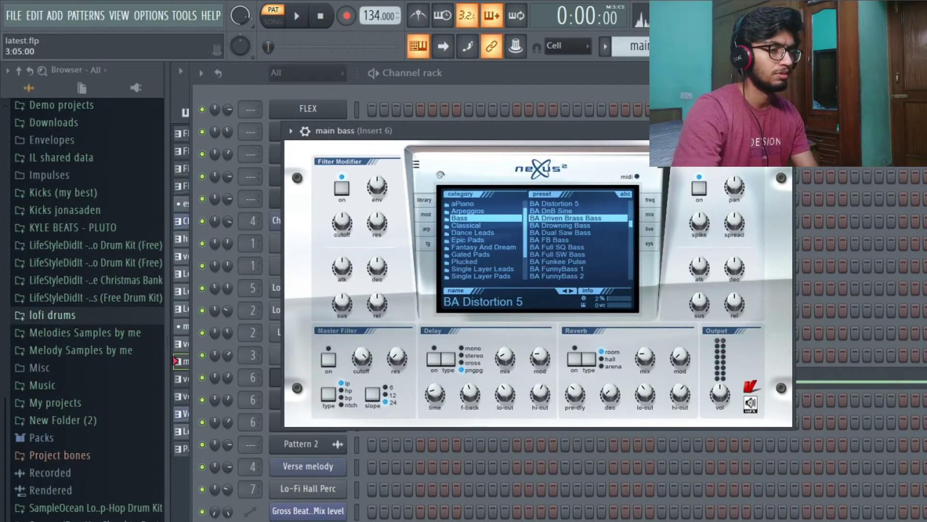
pyautogui.click(784, 130)
# - Review the Fruity Parametric EQ 2 filtering on the main bass's mixer track Insert 6 and audition the bass sound
pyautogui.press('F9')
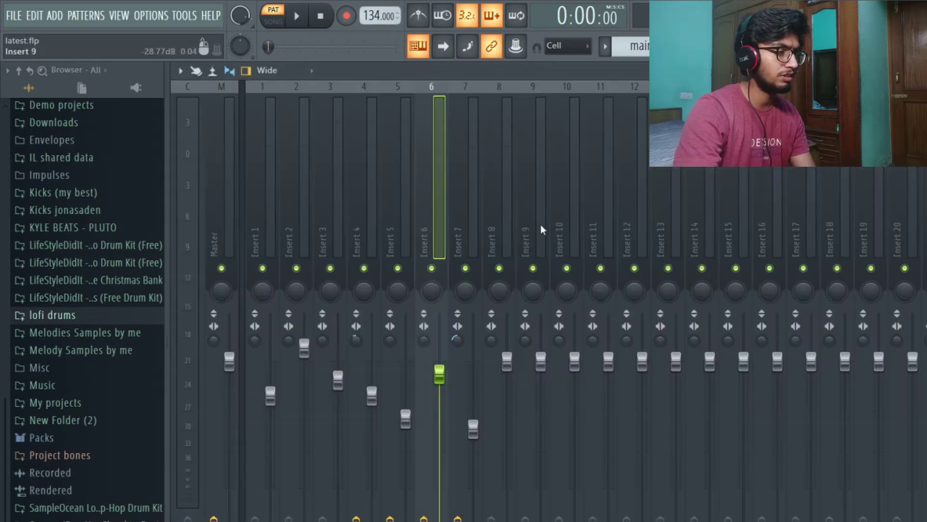
pyautogui.press('q')
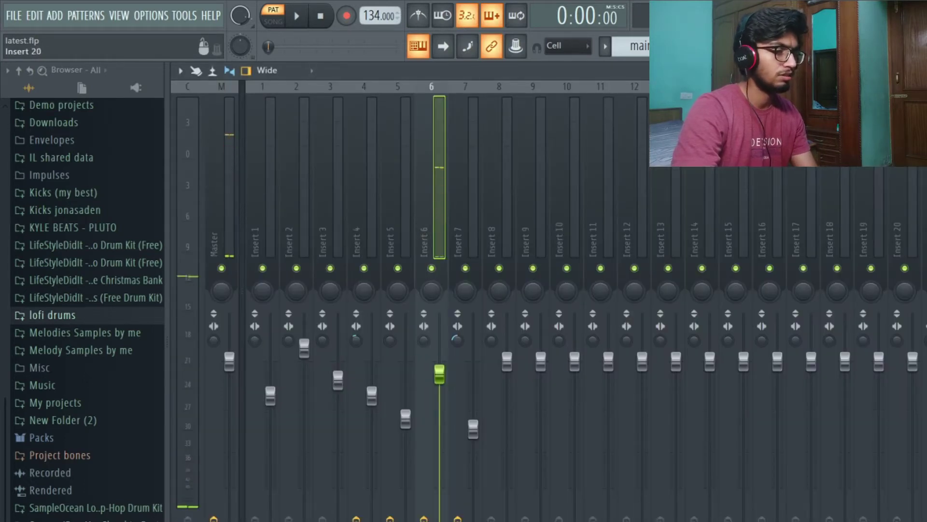
pyautogui.click(925, 113)
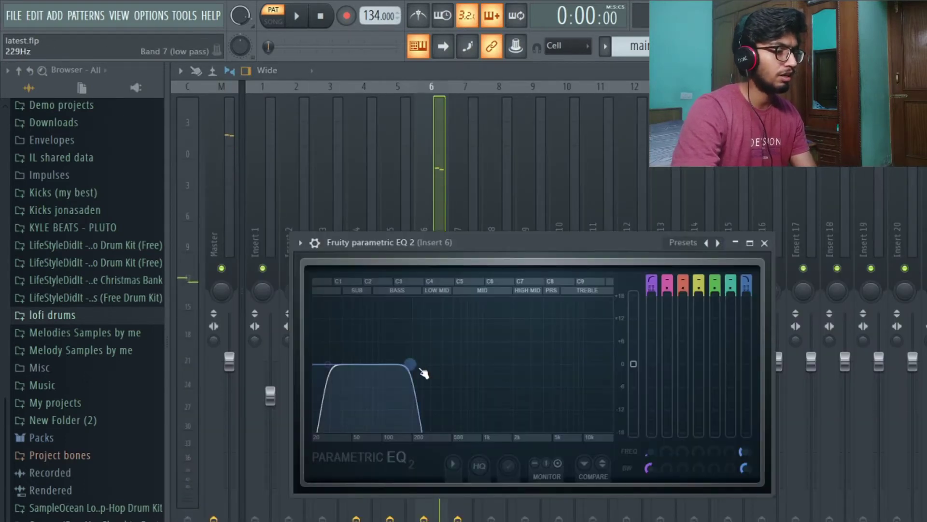
pyautogui.click(765, 243)
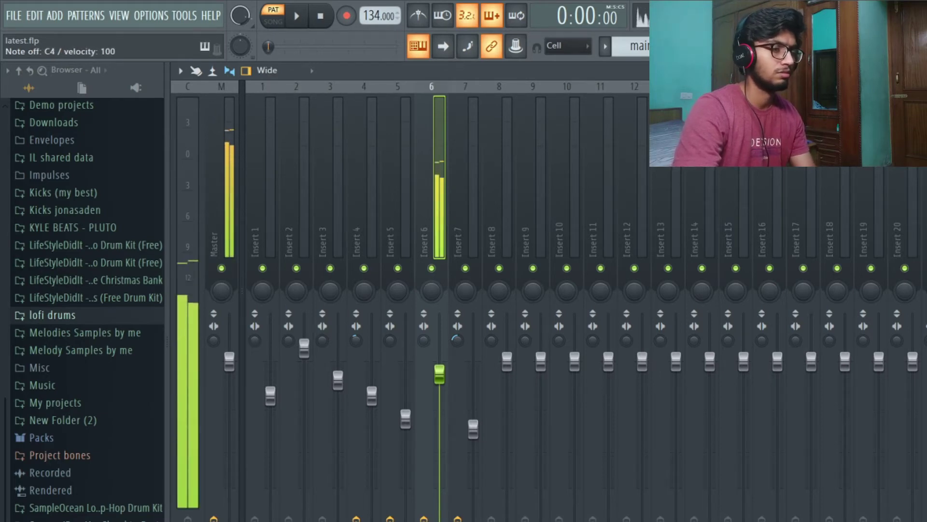
pyautogui.press('Escape')
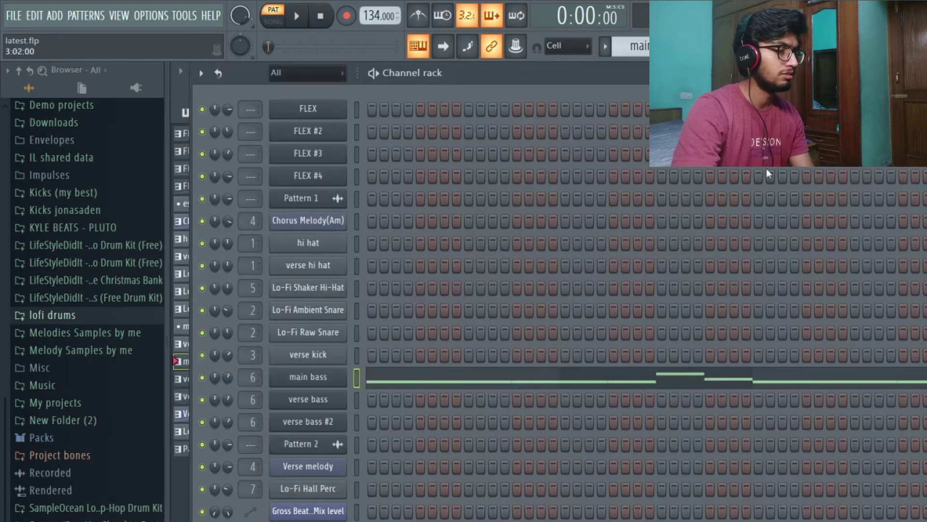
# - Open the main bass notes in the piano roll, listen to them, and return to the playlist
pyautogui.rightClick(314, 384)
pyautogui.click(378, 371)
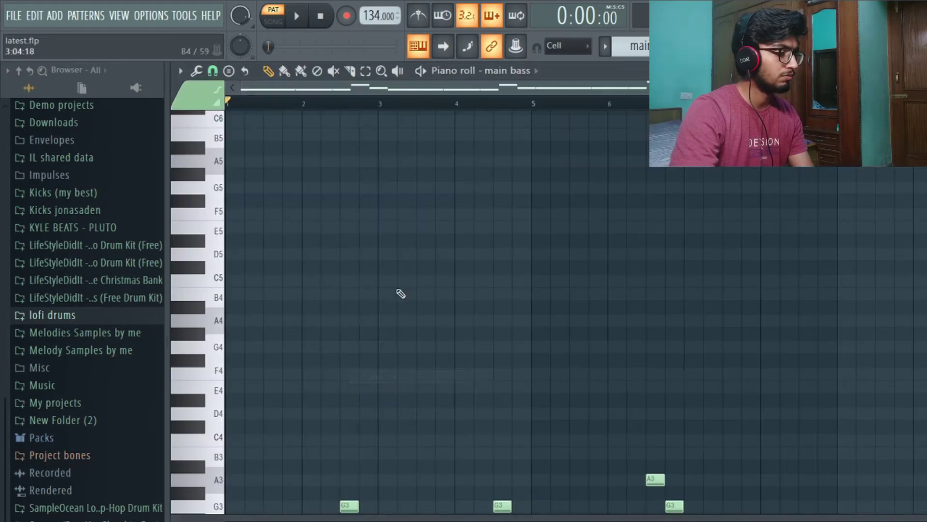
pyautogui.scroll(-1, 367, 308)
pyautogui.press('space')
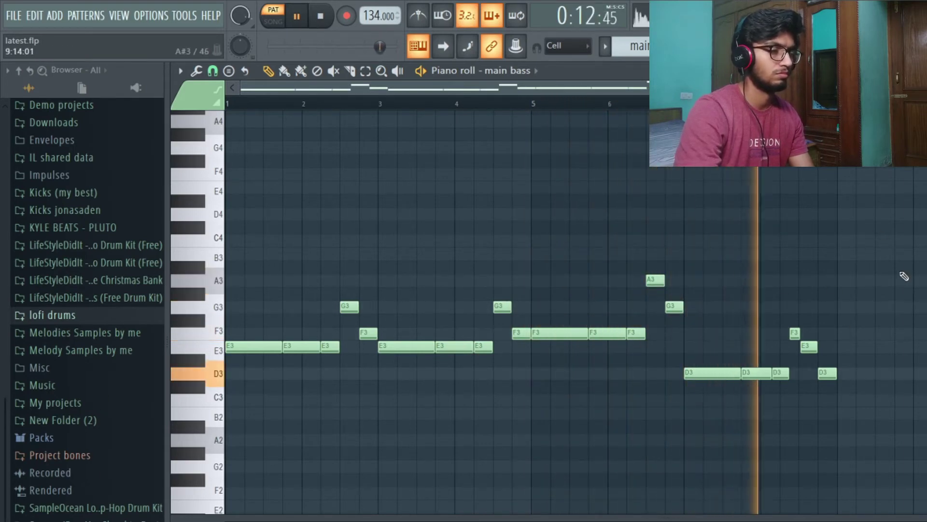
pyautogui.press('space')
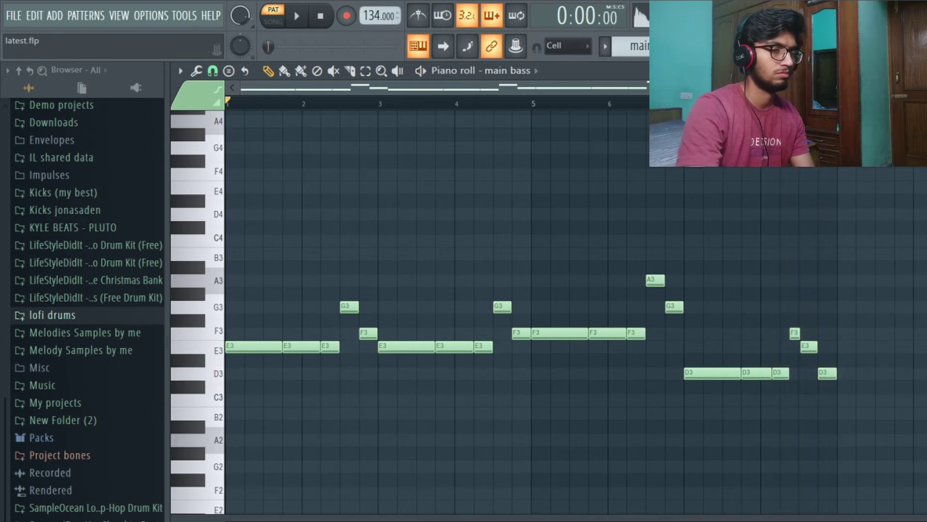
pyautogui.press('Escape')
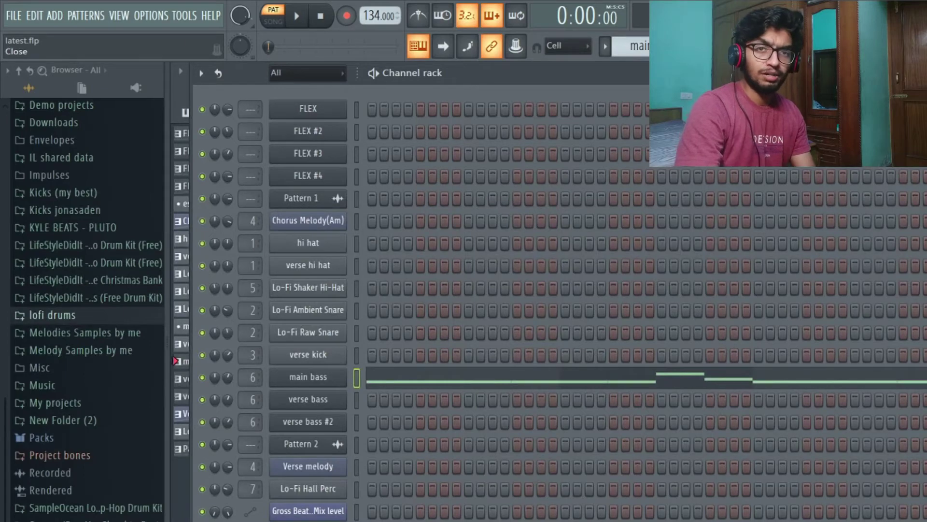
pyautogui.press('Escape')
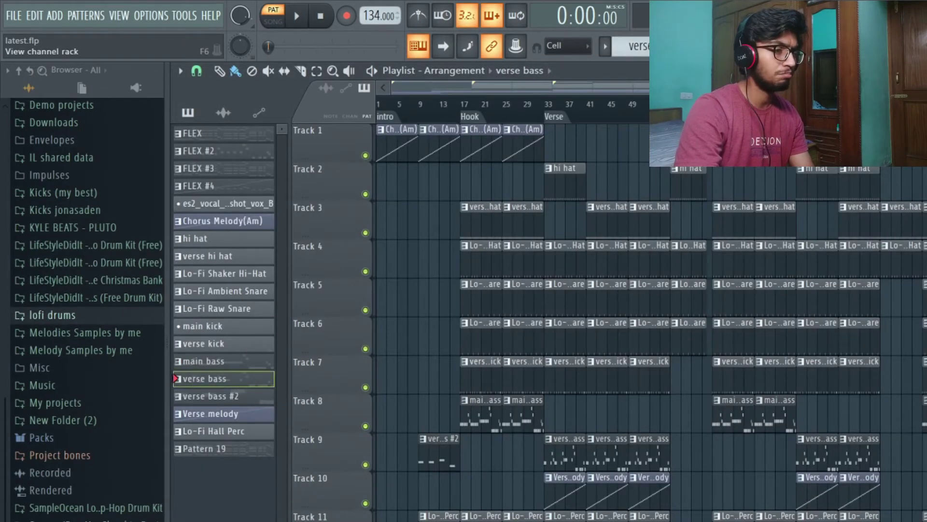
# - Open the verse bass notes in the piano roll, listen to them, and return to the playlist
pyautogui.click(776, 46)
pyautogui.rightClick(332, 407)
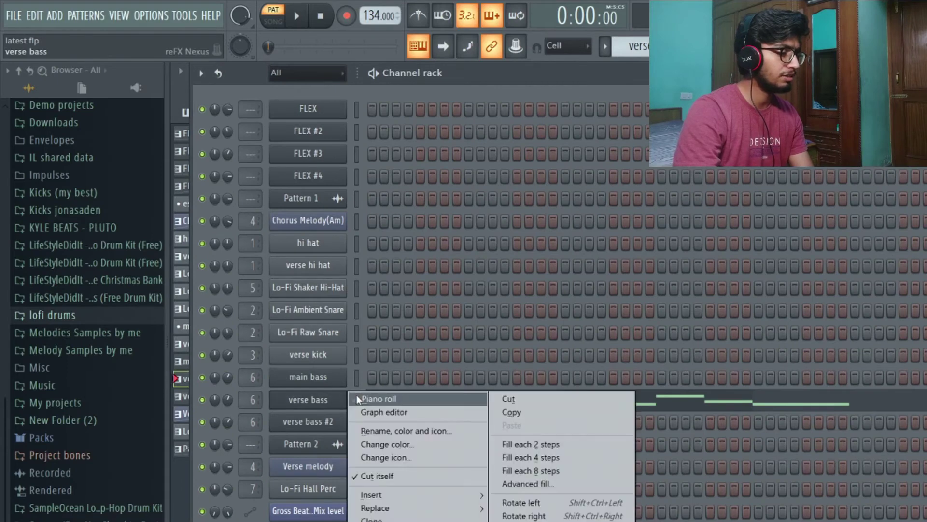
pyautogui.click(362, 399)
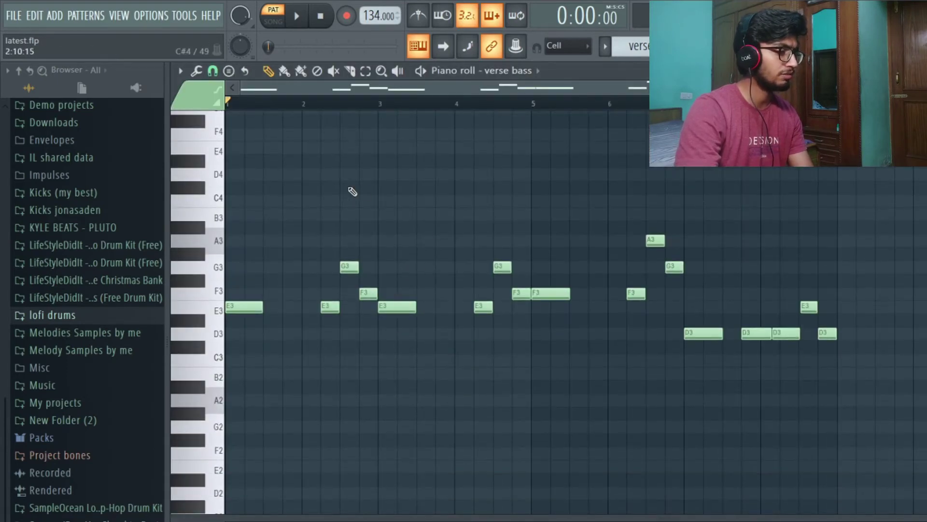
pyautogui.press('space')
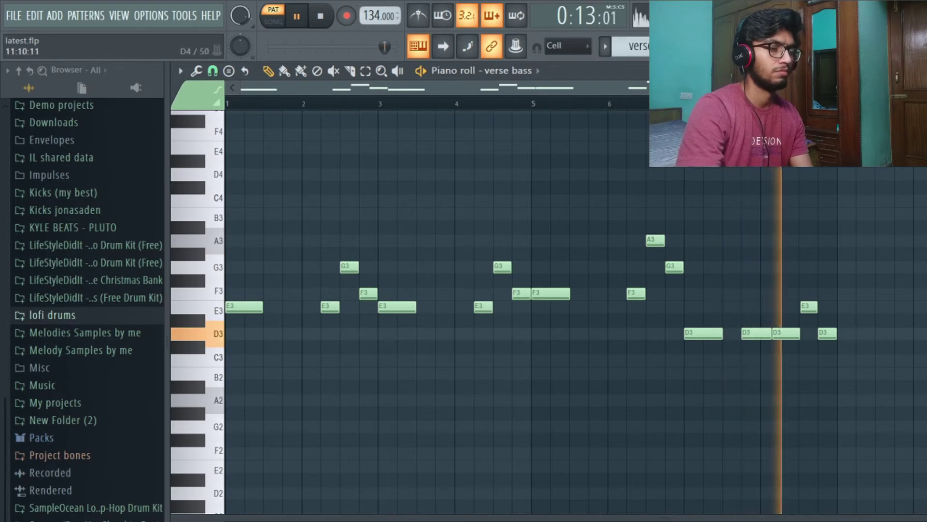
pyautogui.press('space')
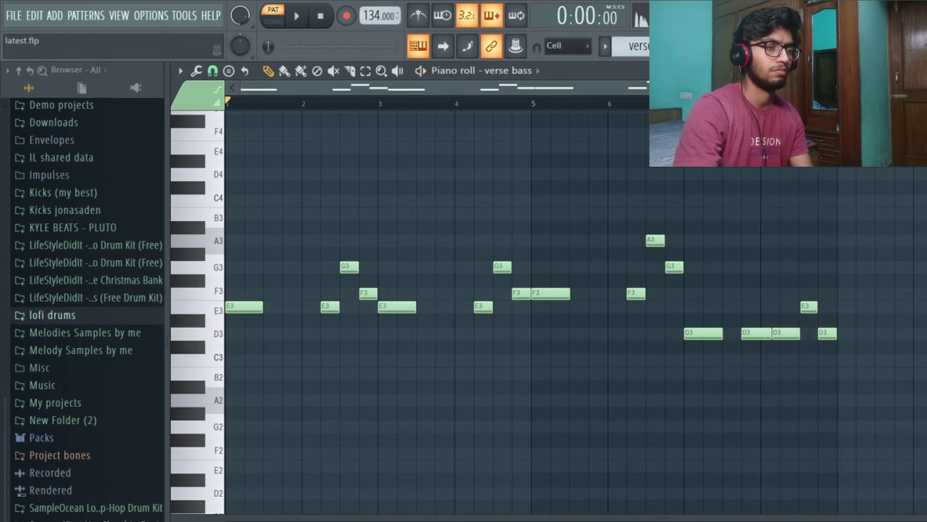
pyautogui.press('Escape')
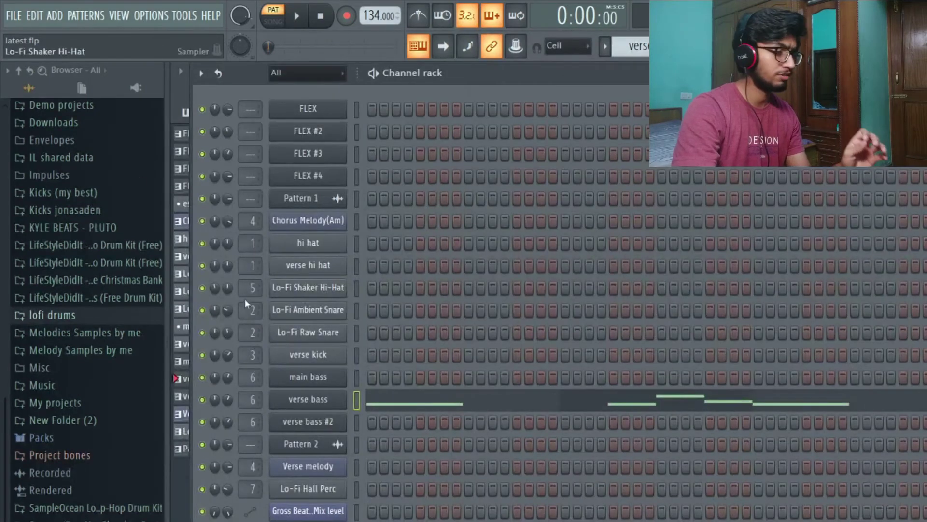
pyautogui.press('F5')
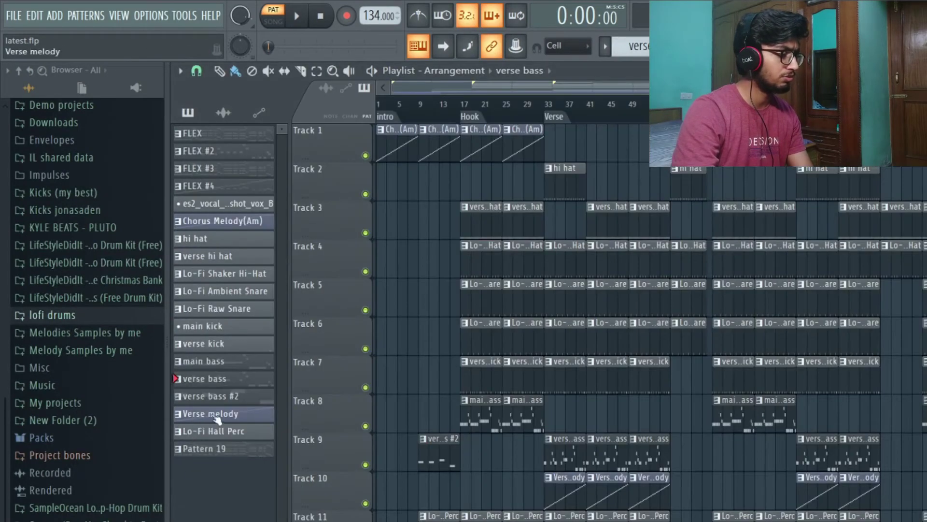
# - Open the verse bass #2 notes in the piano roll, play them through, and return to the playlist
pyautogui.press('F6')
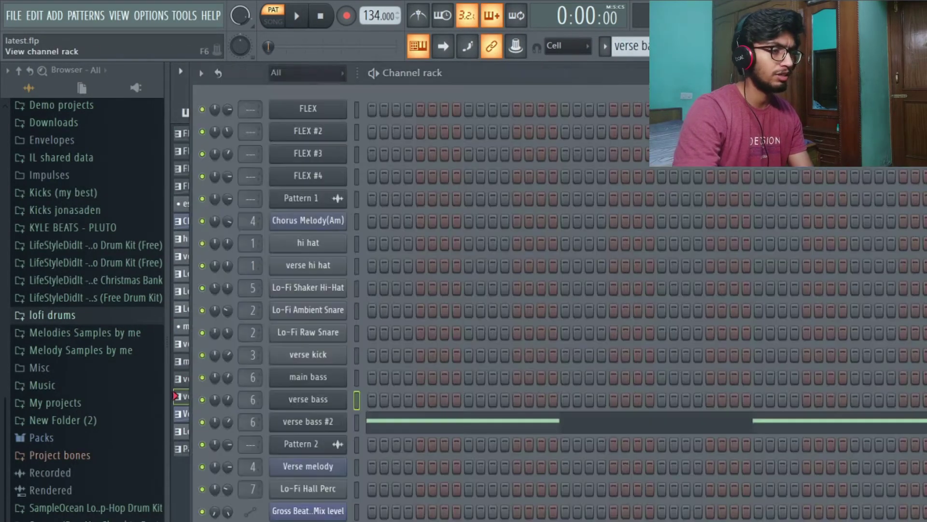
pyautogui.rightClick(322, 424)
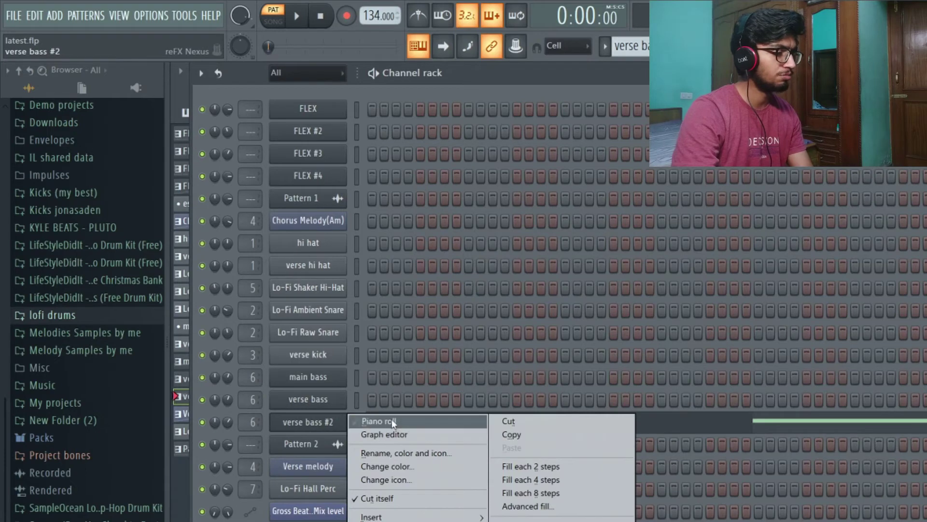
pyautogui.click(379, 421)
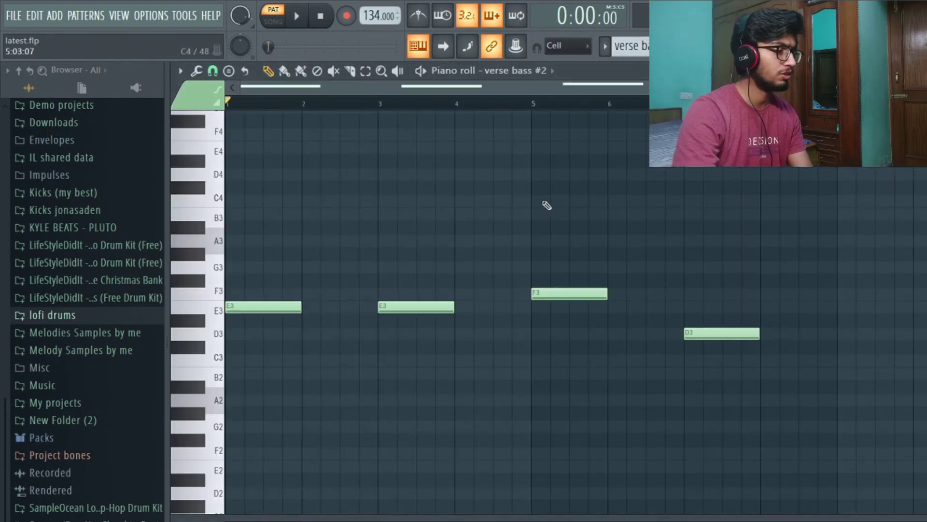
pyautogui.press('space')
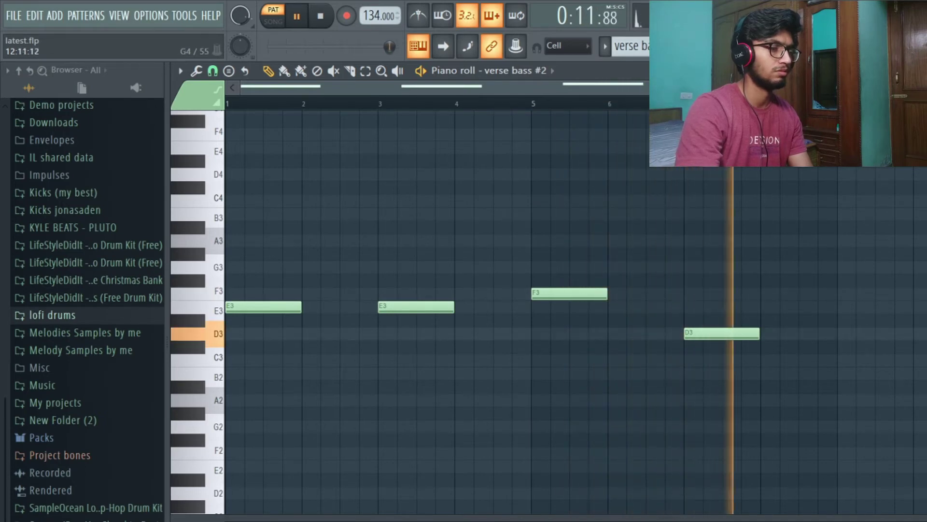
pyautogui.press('space')
pyautogui.press('F6')
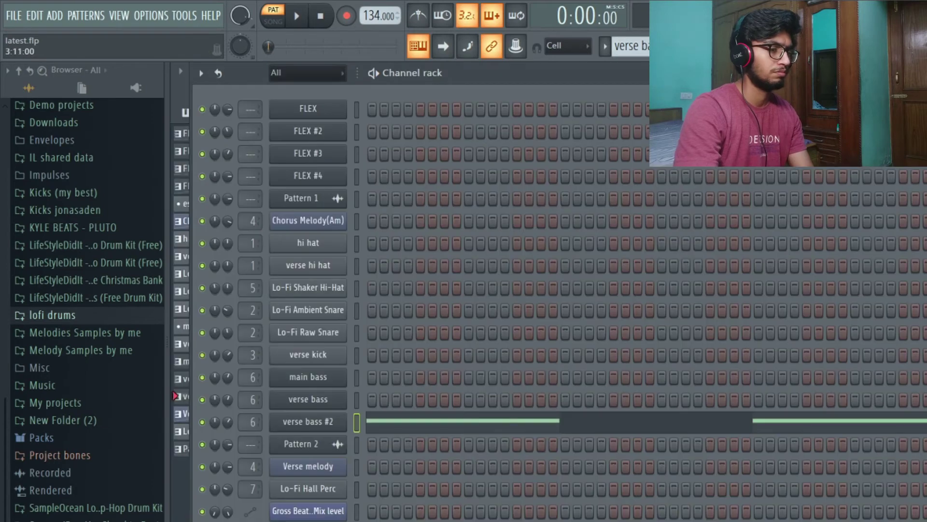
pyautogui.press('F5')
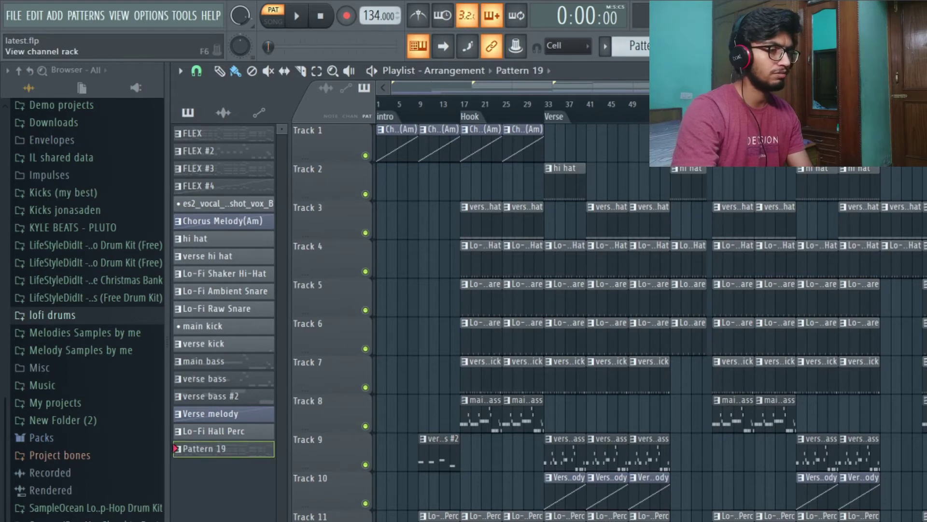
# - Audition Pattern 19 with its FLEX #3 chords from the channel rack, then stop playback
pyautogui.press('F6')
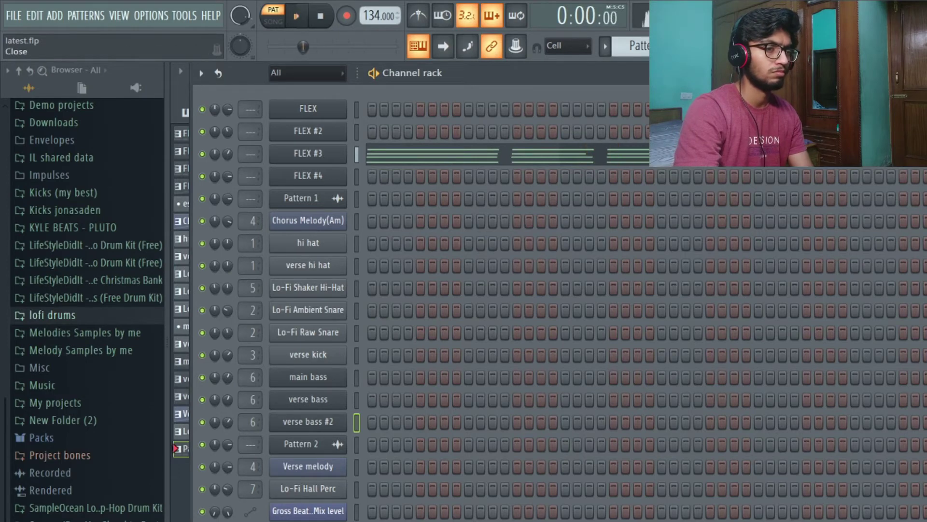
pyautogui.press('space')
pyautogui.press('F6')
# - Inspect the Pattern 2 audio clip's sample settings, close them, and return to the pattern list
pyautogui.click(221, 116)
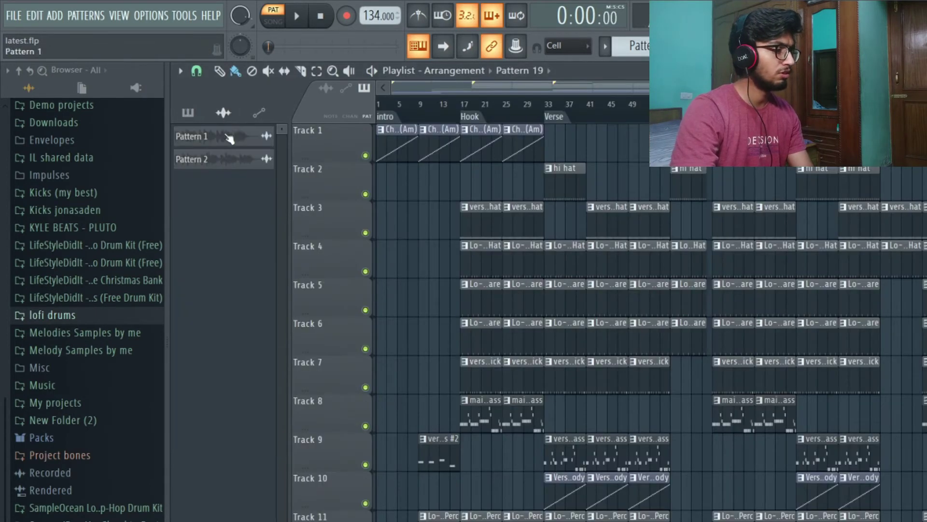
pyautogui.click(227, 160)
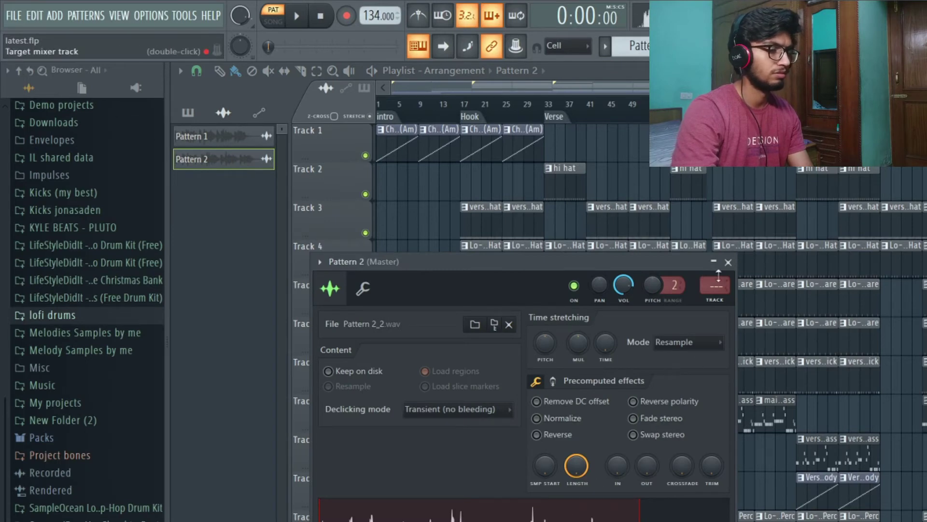
pyautogui.click(730, 263)
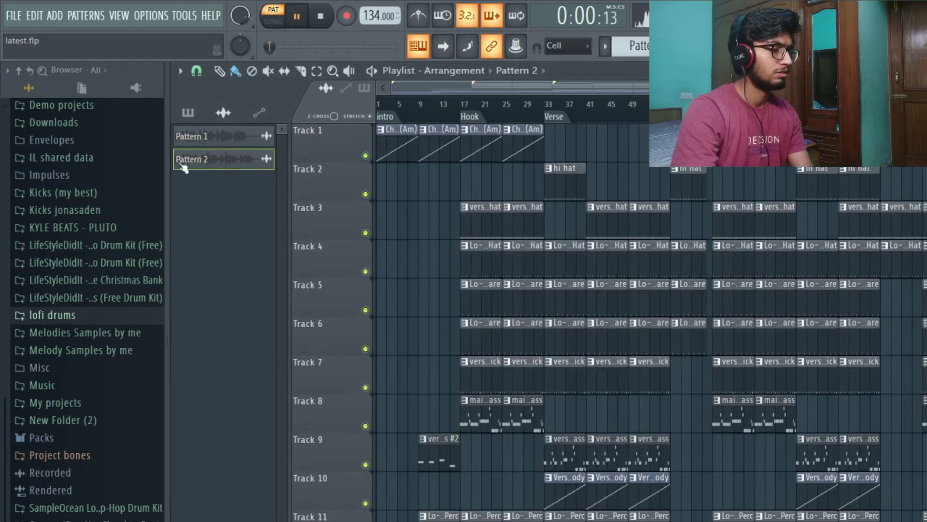
pyautogui.click(188, 114)
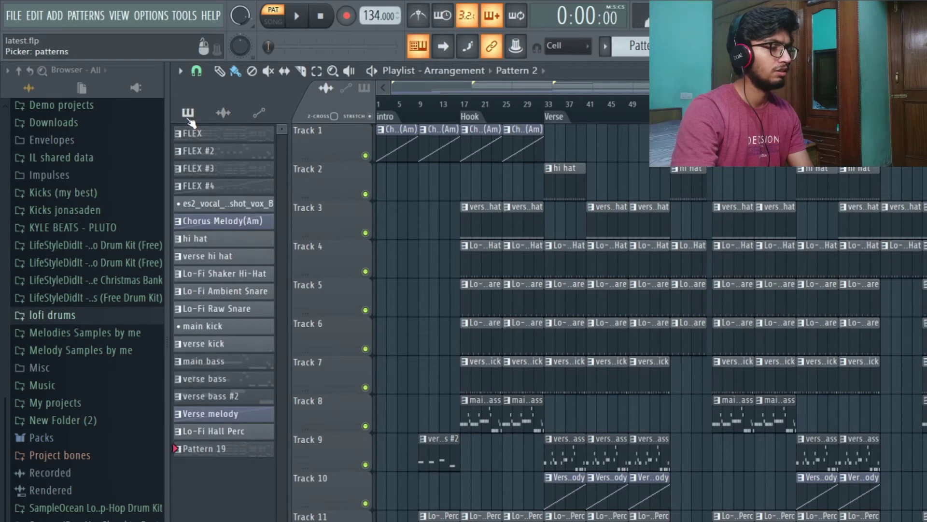
# - Open the Verse melody pattern's Fruity Slicer notes in the piano roll, listen to the slices, and close the piano roll
pyautogui.click(233, 413)
pyautogui.click(772, 46)
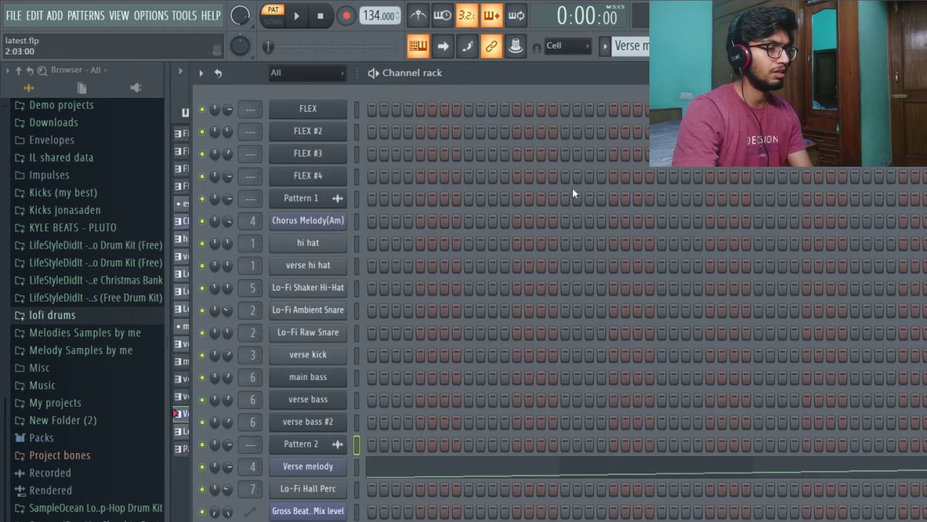
pyautogui.rightClick(308, 474)
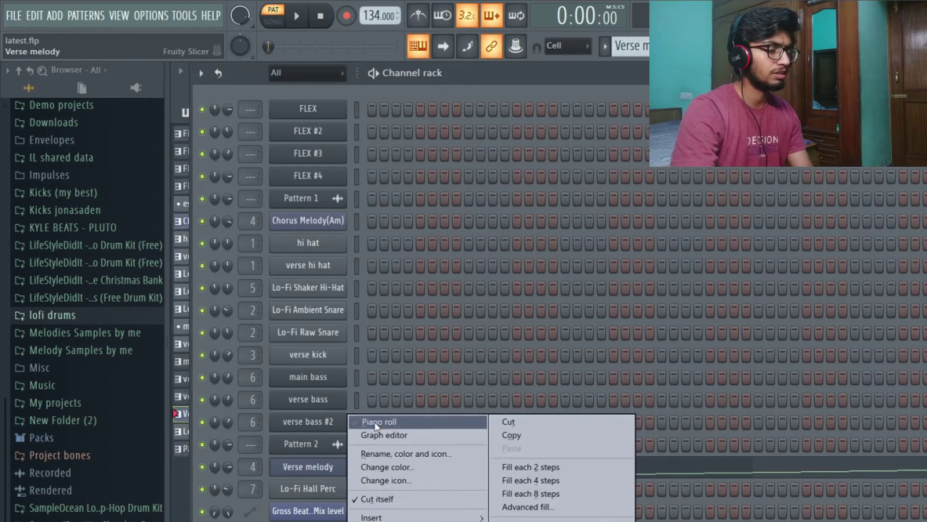
pyautogui.click(372, 420)
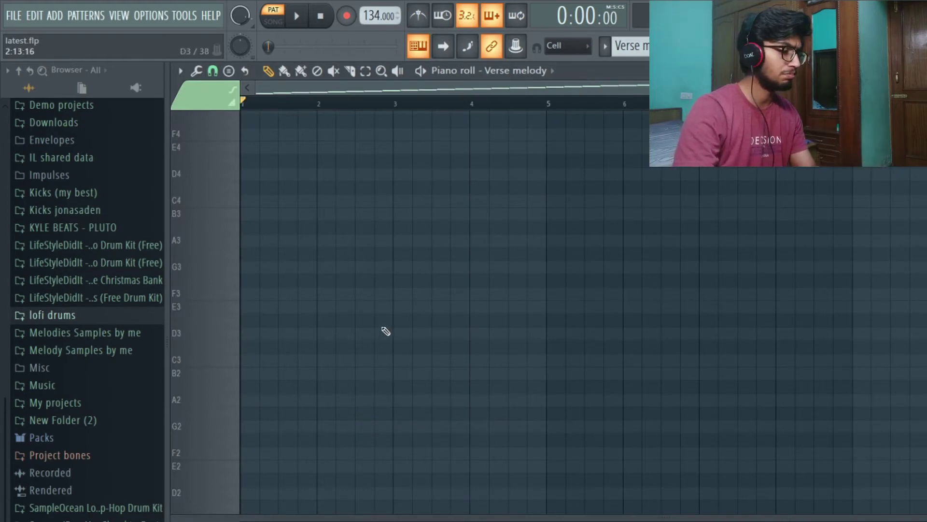
pyautogui.scroll(3, 460, 289)
pyautogui.press('space')
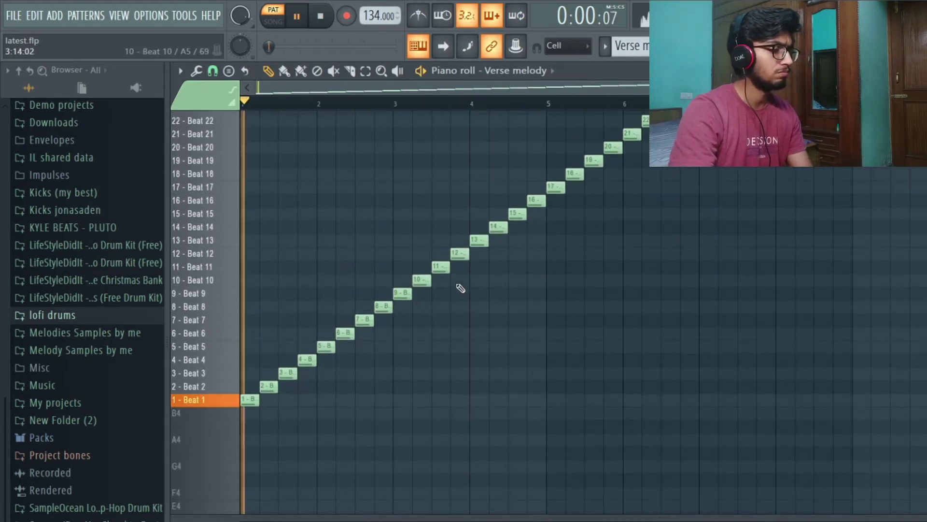
pyautogui.scroll(1, 601, 324)
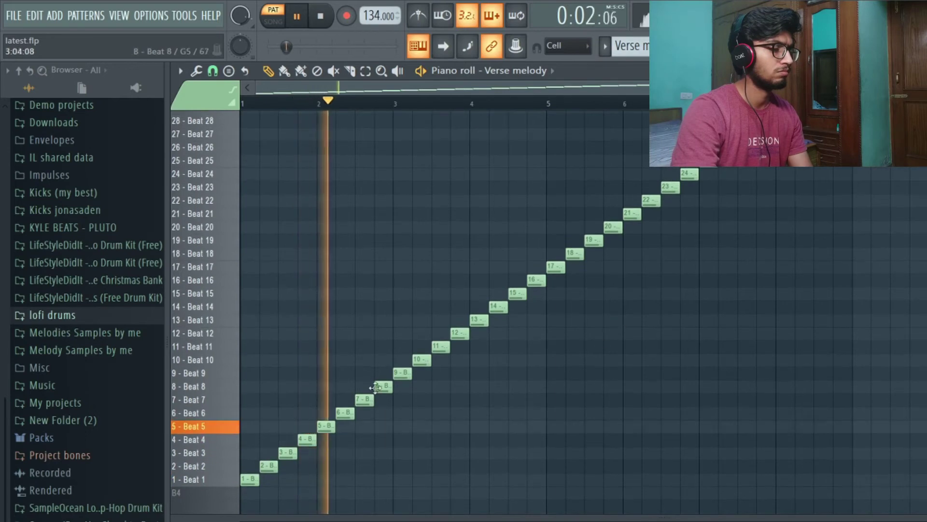
pyautogui.scroll(2, 880, 170)
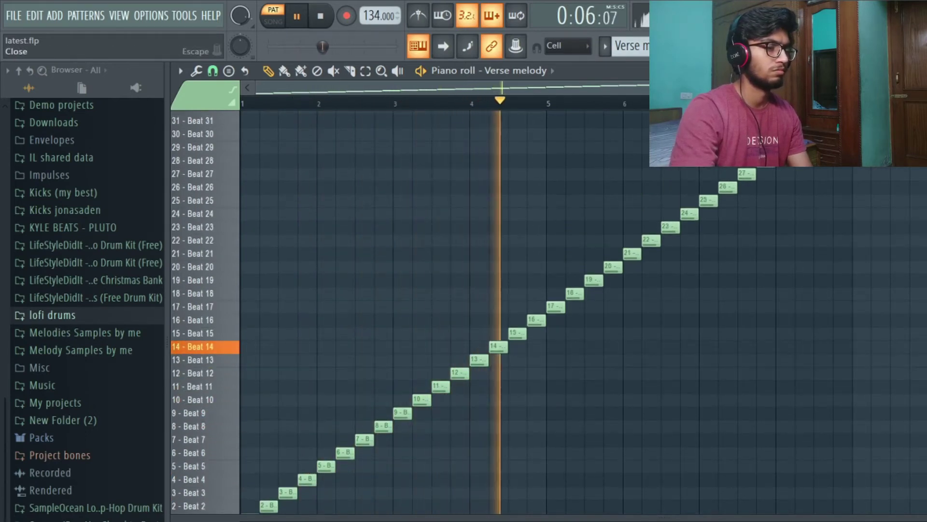
pyautogui.press('space')
pyautogui.click(918, 71)
# - Switch to the Lo-Fi Hall Perc pattern, audition its steps in the channel rack, and return to the playlist
pyautogui.click(240, 433)
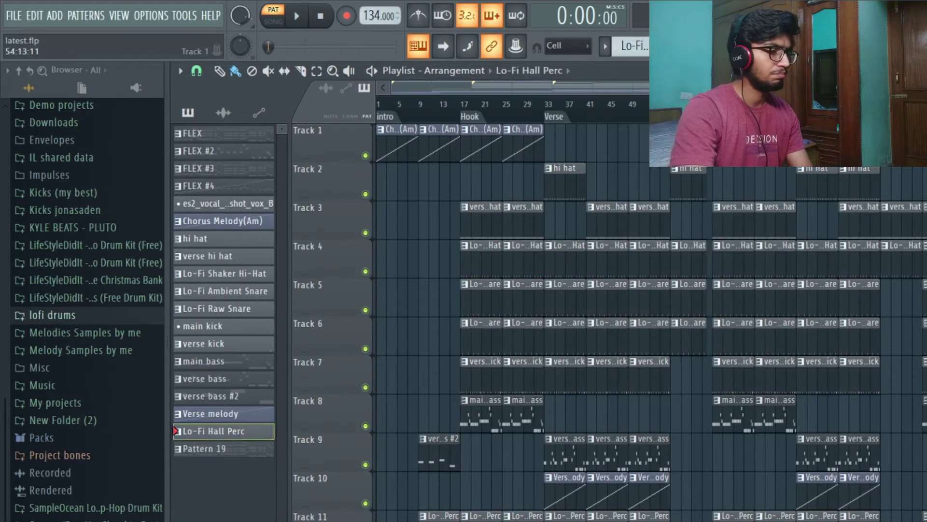
pyautogui.press('F6')
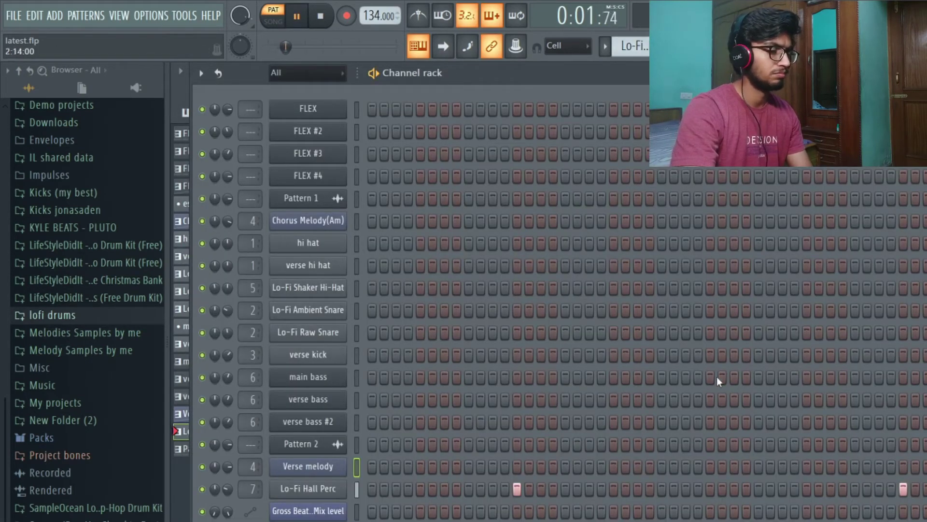
pyautogui.press('space')
pyautogui.press('F6')
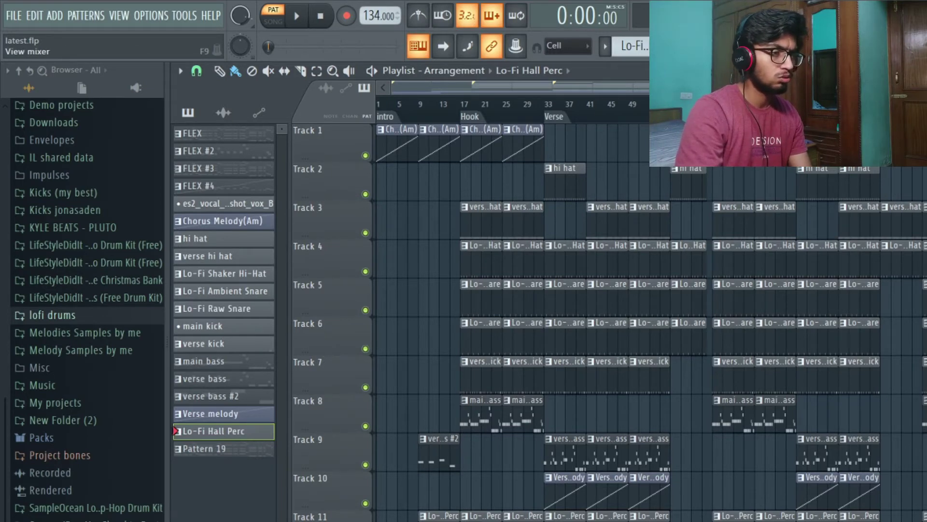
# - Solo the melody's mixer track Insert 4, switch playback to song mode, and listen to it briefly
pyautogui.click(762, 46)
pyautogui.click(371, 193)
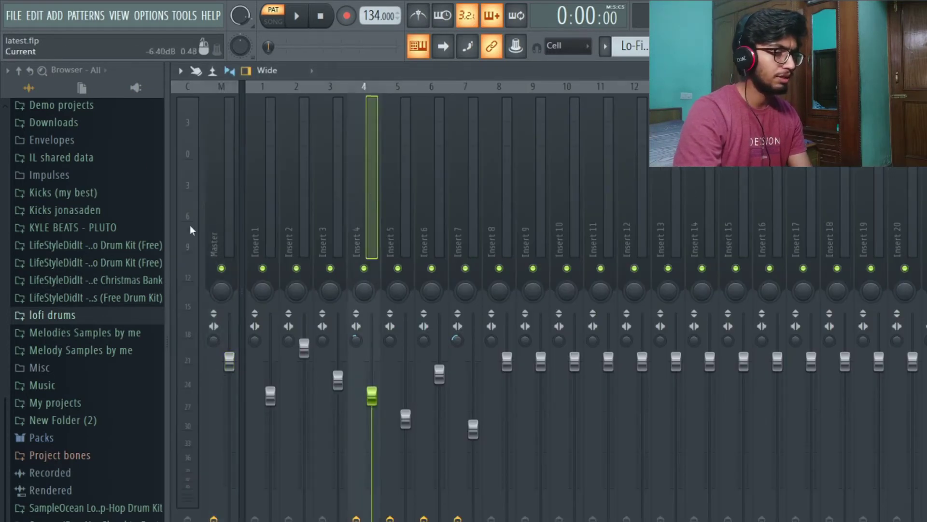
pyautogui.rightClick(364, 268)
pyautogui.press('l')
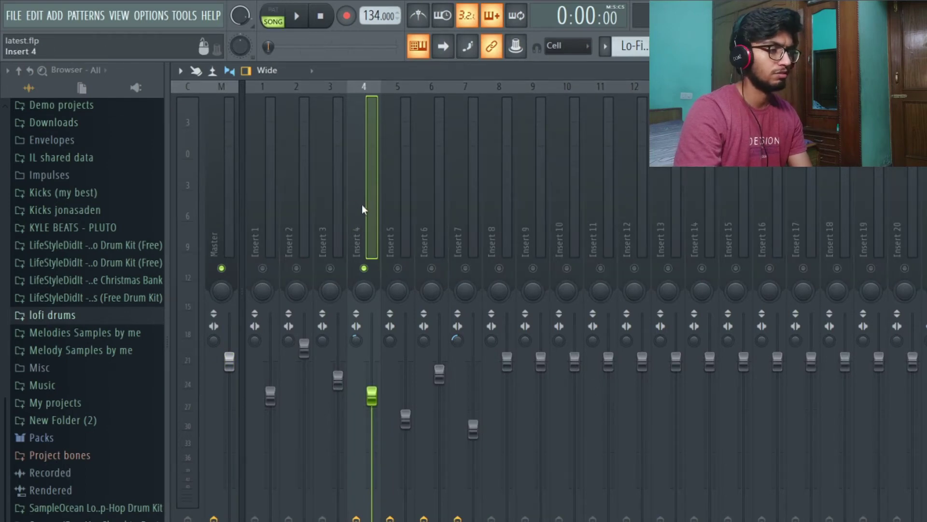
pyautogui.press('space')
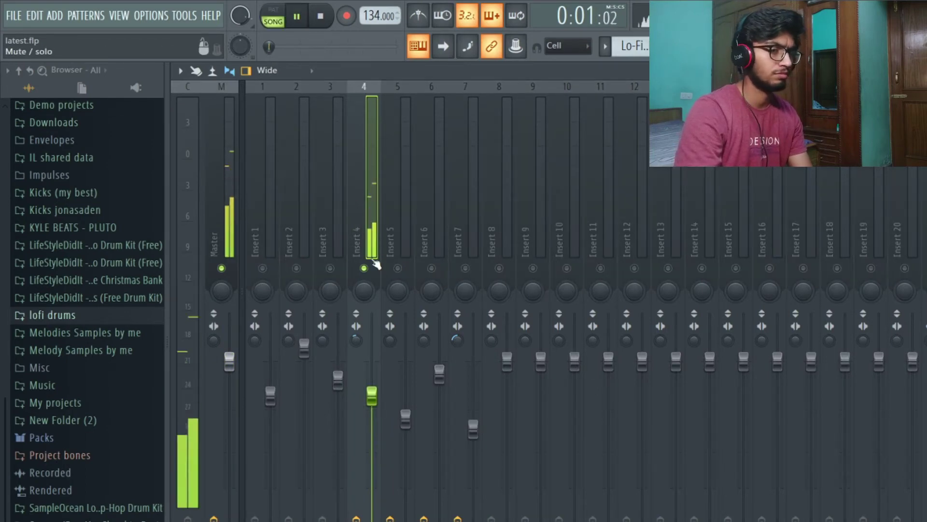
pyautogui.press('space')
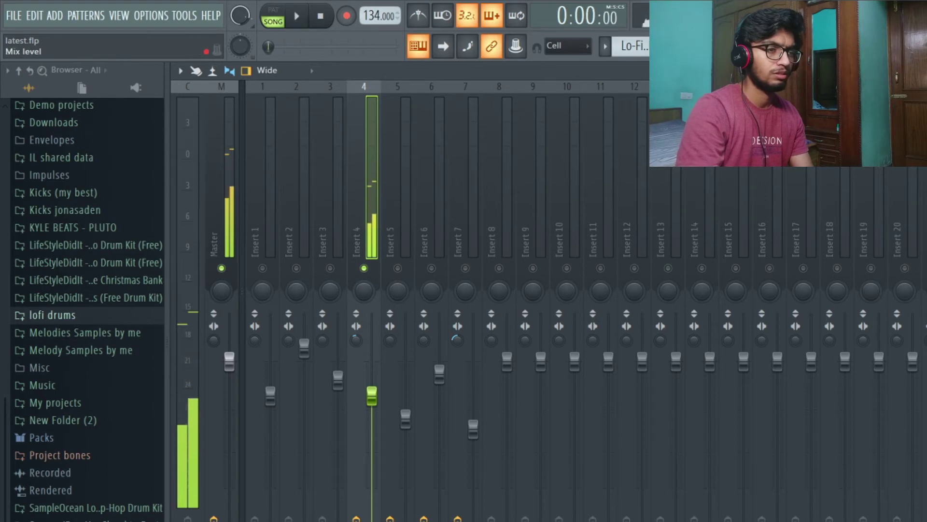
# - Review the Fruity Chorus settings on Insert 4, close the effect, and listen to the soloed track again
pyautogui.click(924, 113)
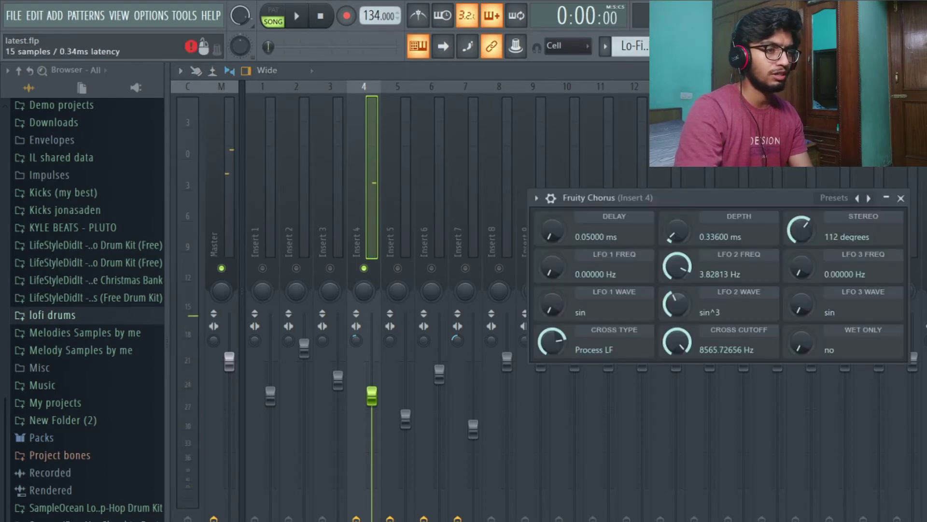
pyautogui.moveTo(693, 200); pyautogui.dragTo(656, 173)
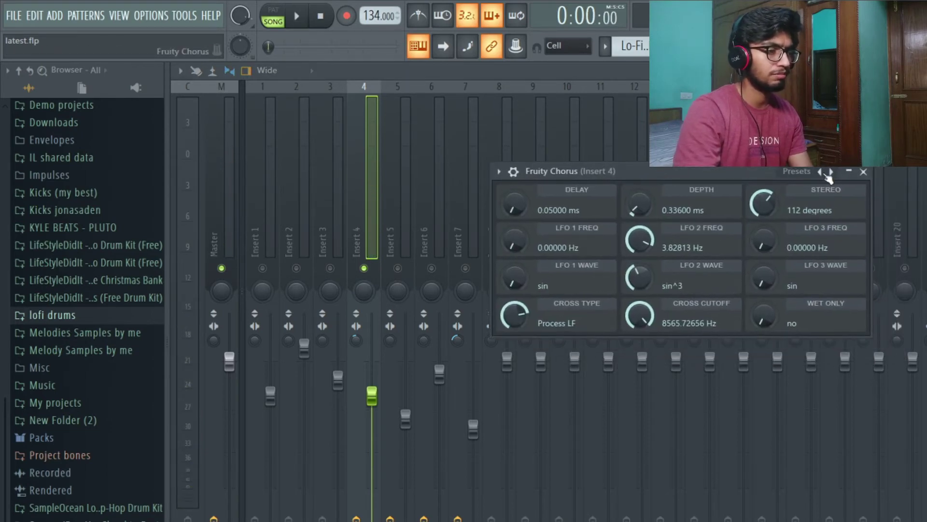
pyautogui.click(863, 172)
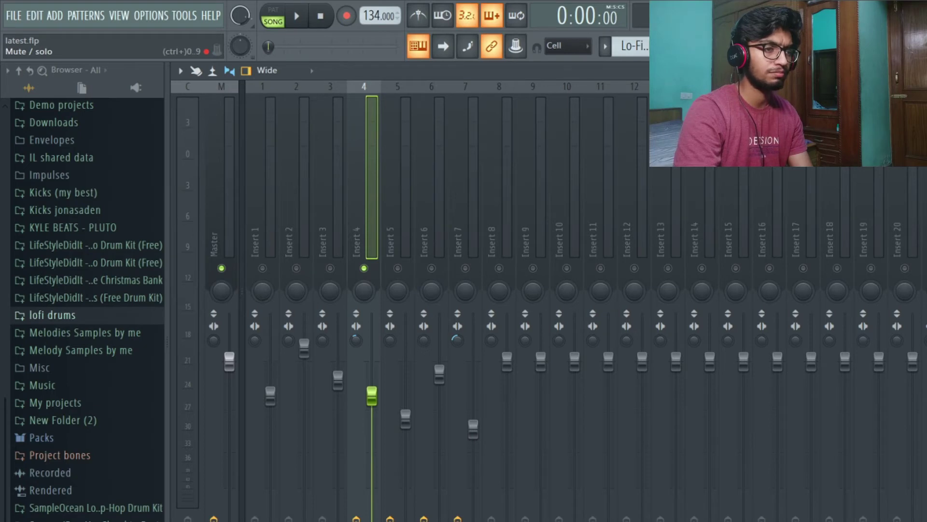
pyautogui.press('space')
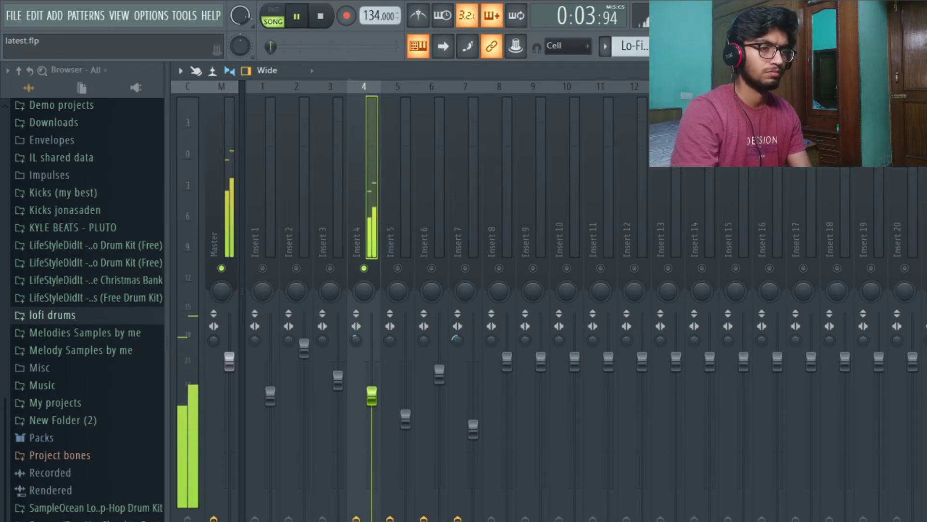
pyautogui.press('space')
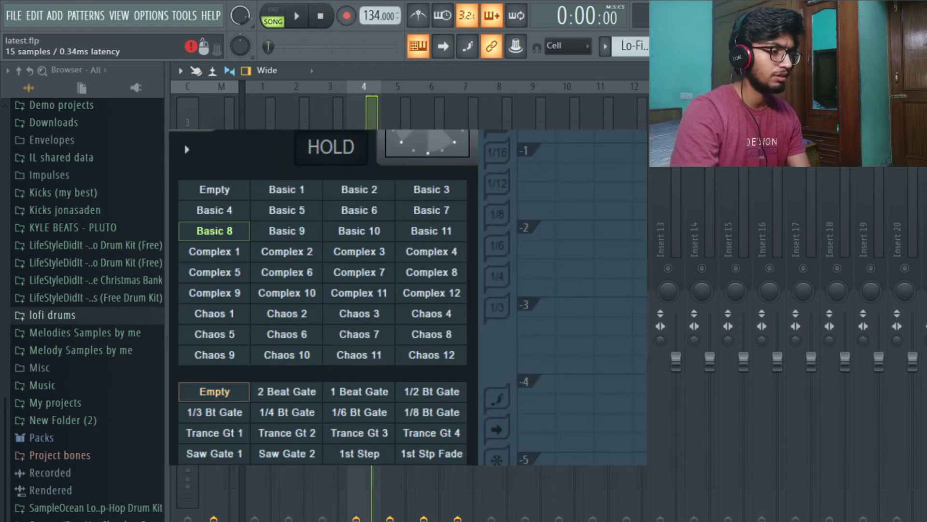
# - Close the Gross Beat window and review the Fruity Parametric EQ 2 curve on Insert 4, closing the effect again
pyautogui.click(924, 202)
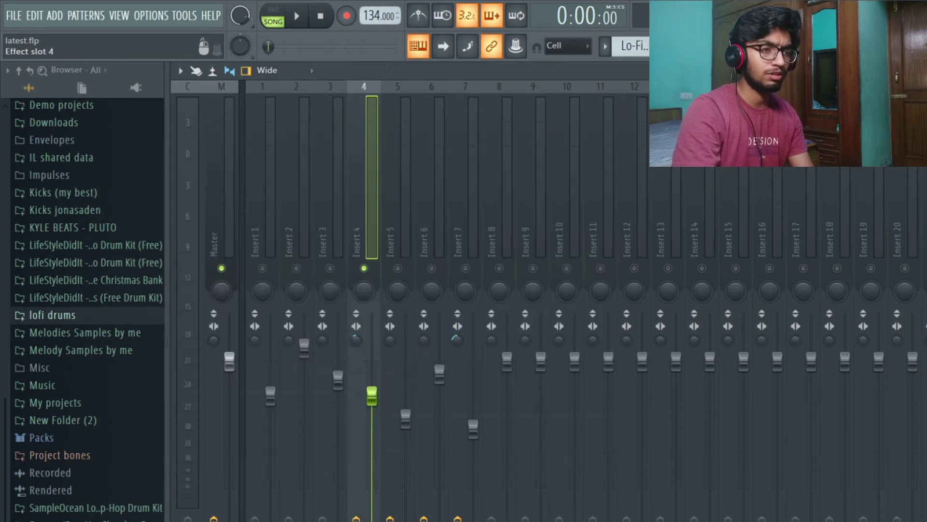
pyautogui.click(925, 188)
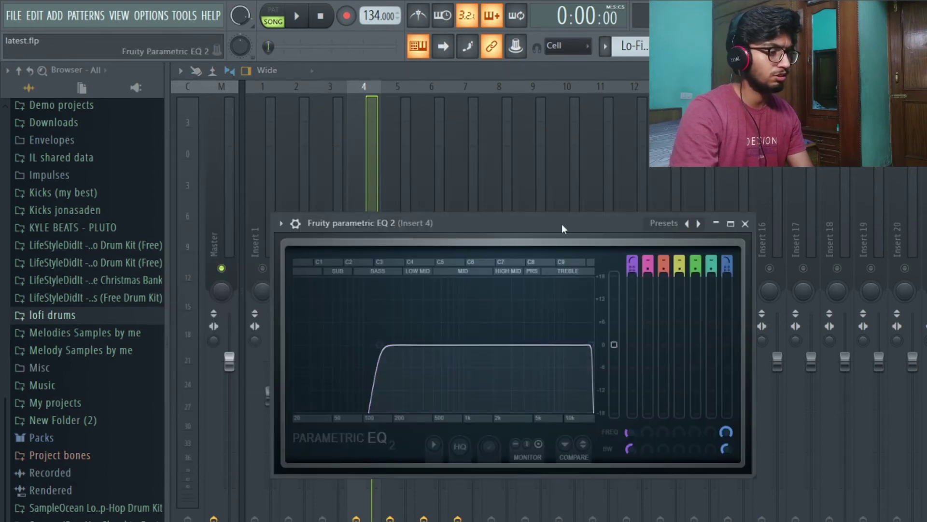
pyautogui.click(744, 224)
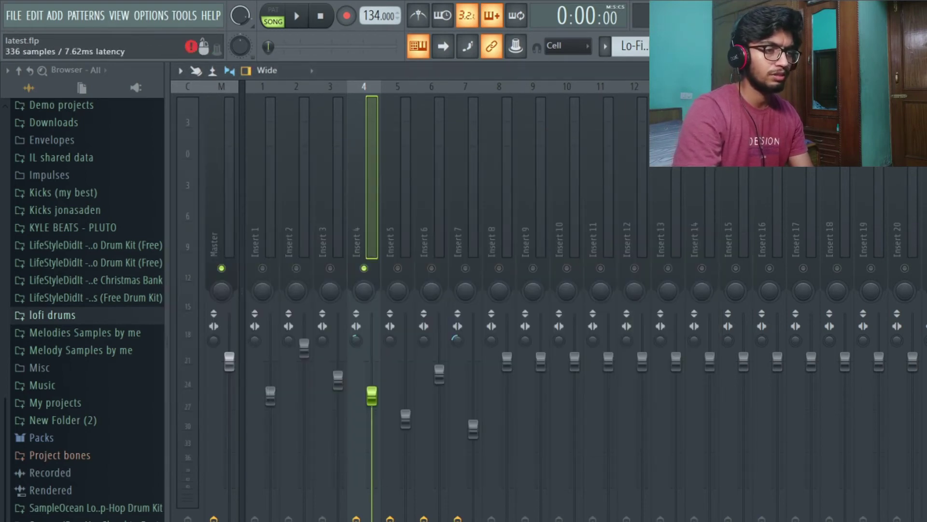
# - Listen to the soloed Insert 4 with its effects, unsolo it, and close the mixer to return to the playlist
pyautogui.press('space')
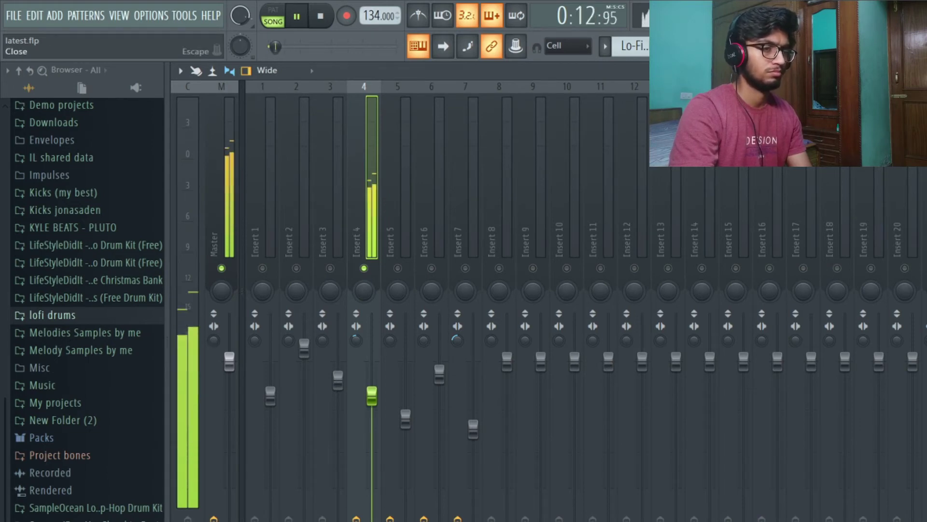
pyautogui.press('space')
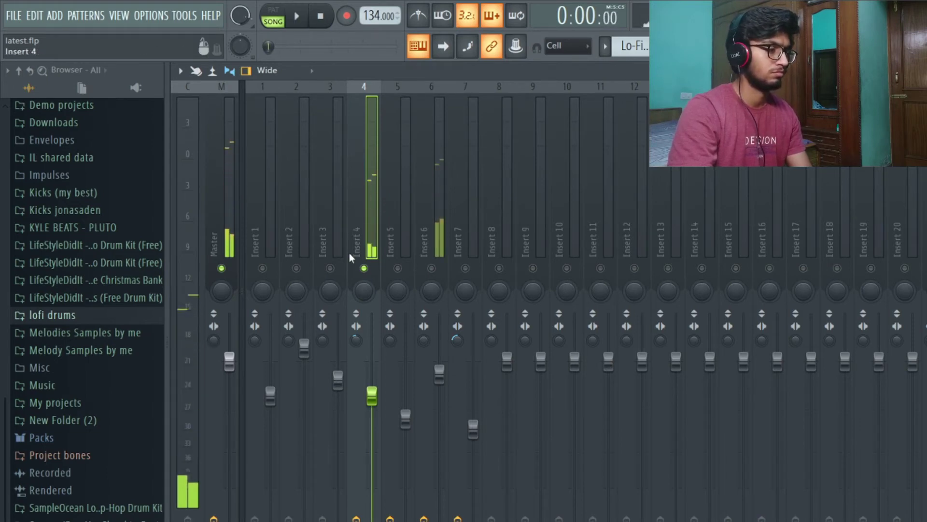
pyautogui.rightClick(365, 268)
pyautogui.click(919, 71)
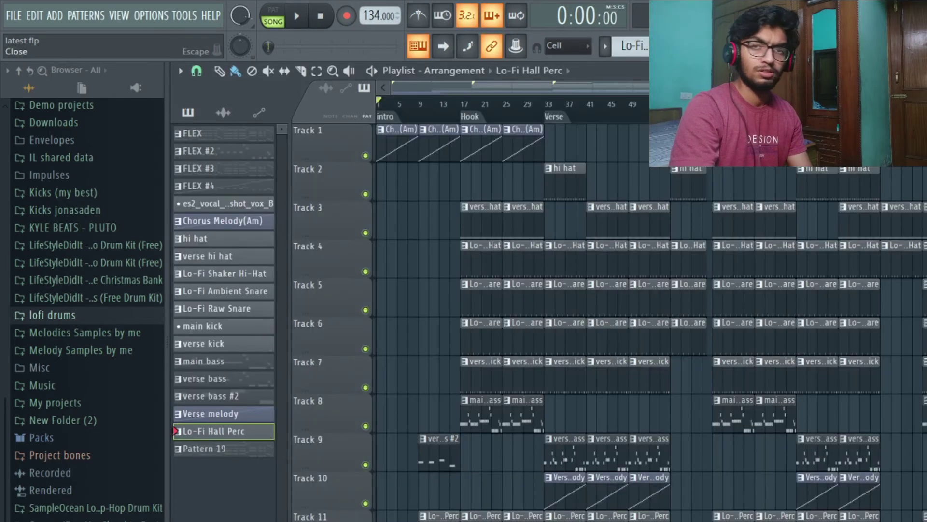
# - Examine the Gross Beat and iZotope Vinyl mix level automation clips on playlist Tracks 12 and 13
pyautogui.scroll(-4, 393, 325)
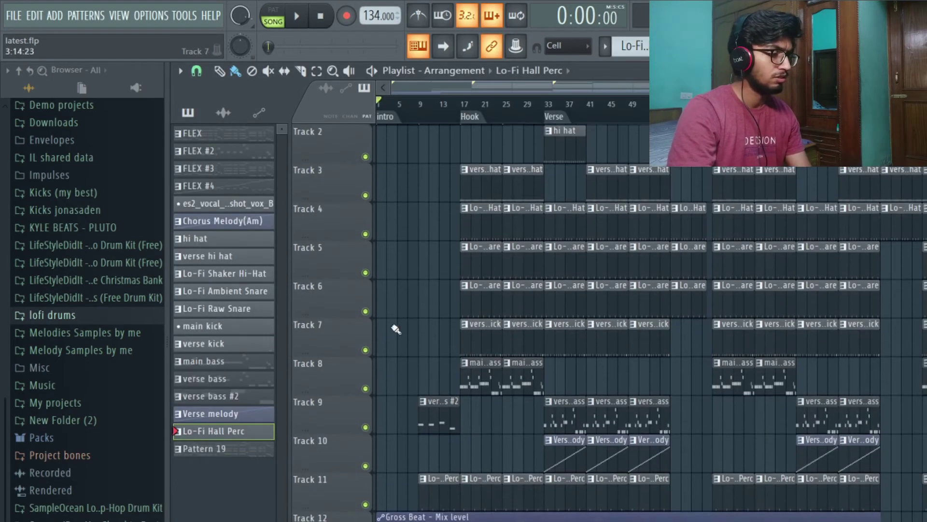
pyautogui.scroll(3, 400, 351)
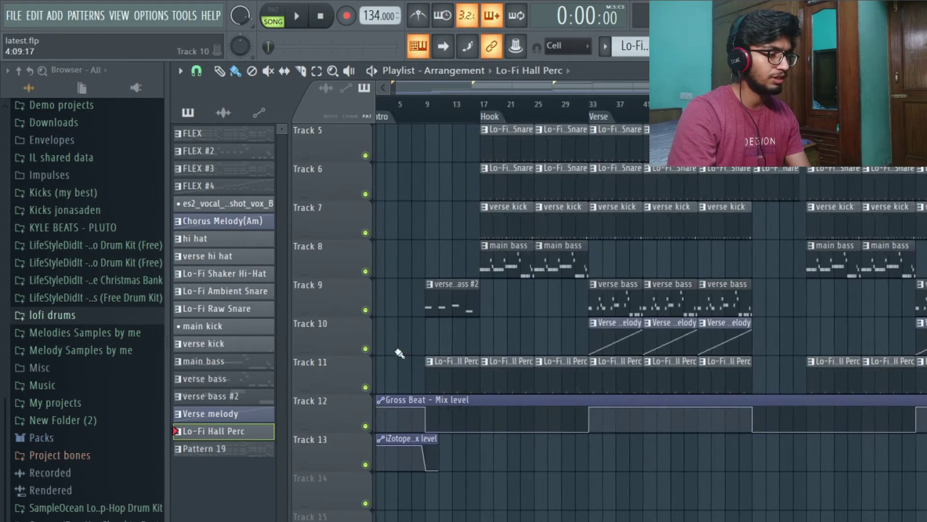
pyautogui.scroll(3, 419, 343)
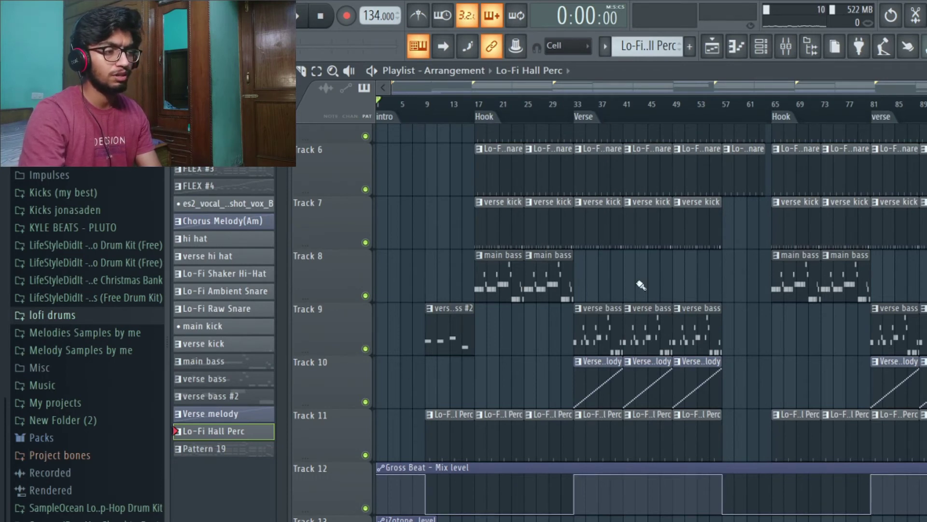
pyautogui.scroll(-2, 828, 124)
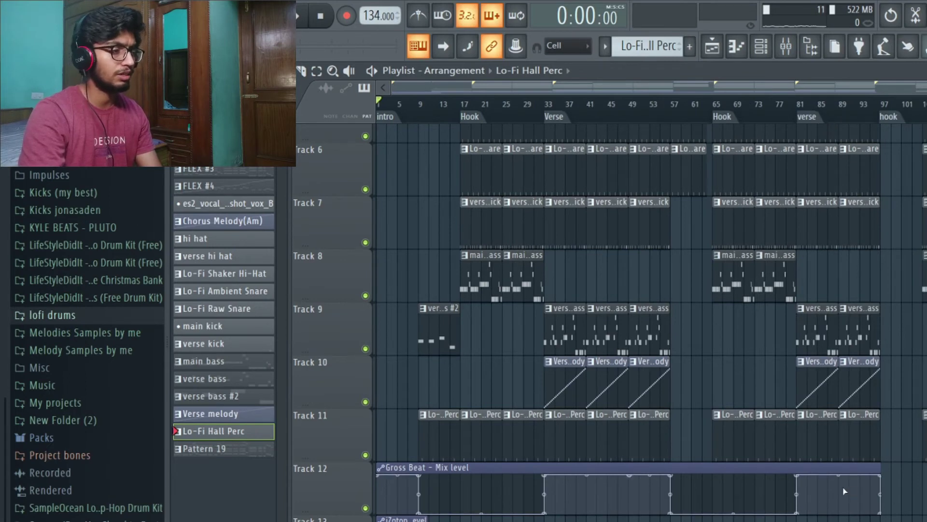
pyautogui.scroll(4, 501, 449)
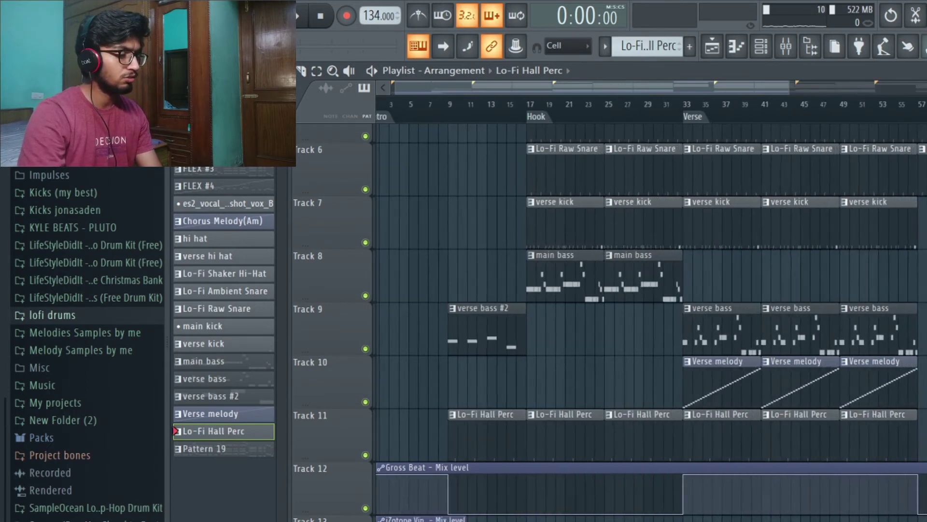
pyautogui.scroll(-2, 501, 449)
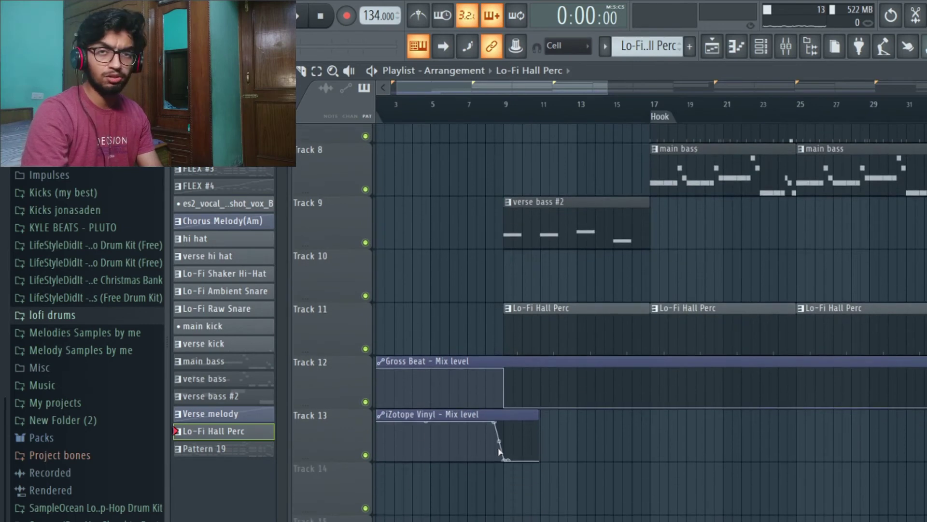
pyautogui.scroll(3, 391, 436)
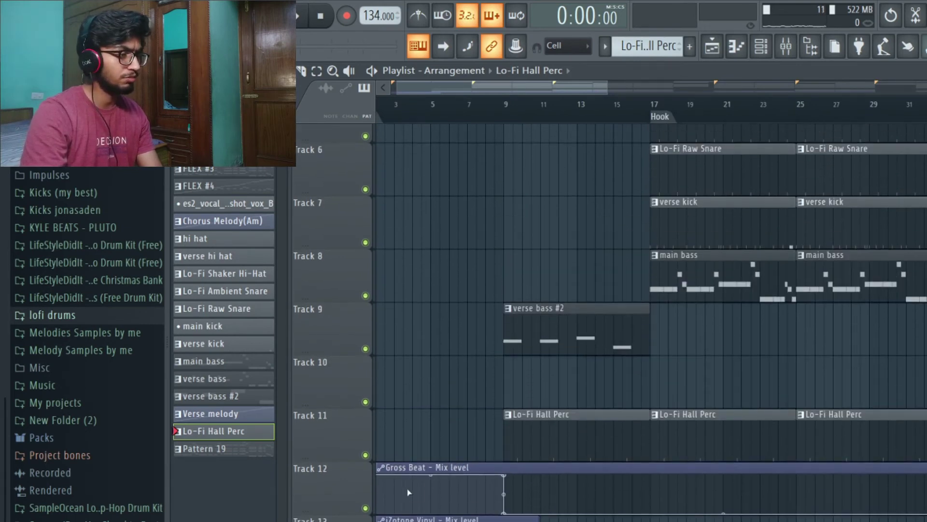
pyautogui.scroll(-1, 454, 385)
pyautogui.scroll(5, 454, 385)
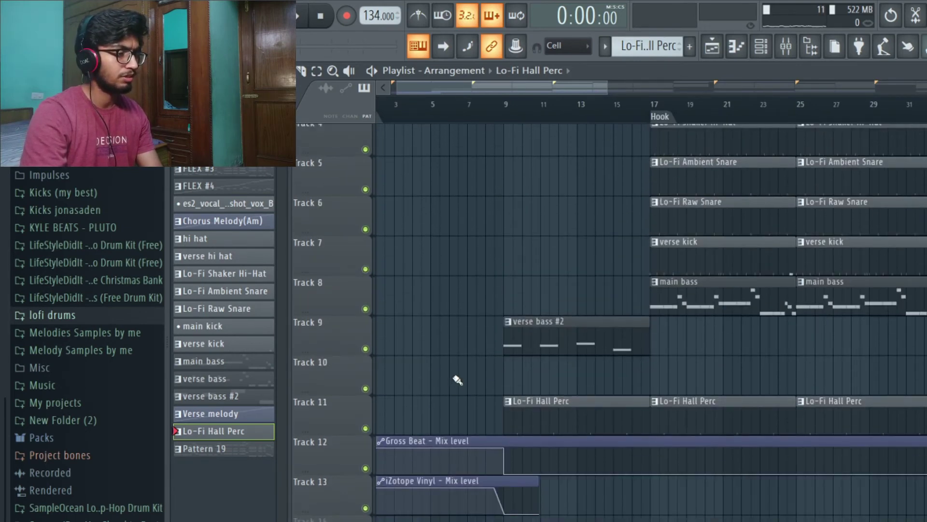
pyautogui.scroll(-2, 478, 506)
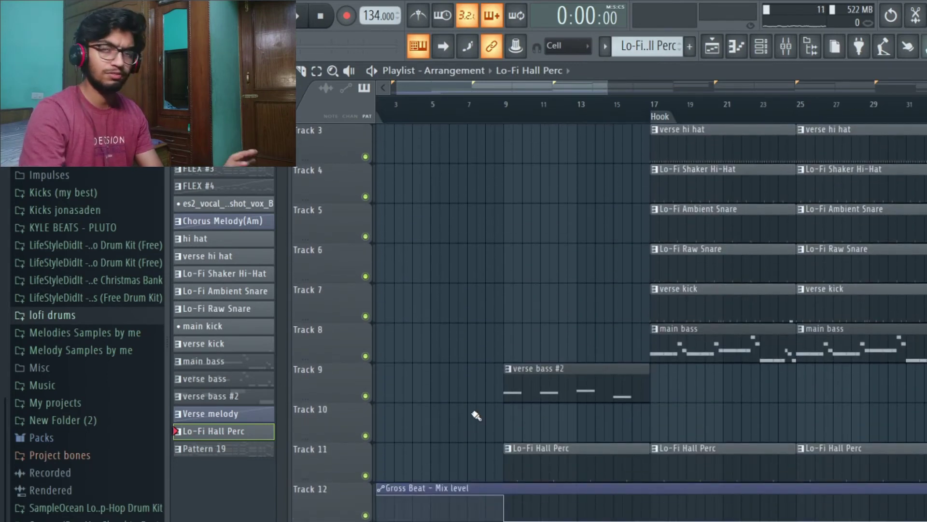
# - Look over the start of the arrangement and listen to the intro's Chorus Melody(Am) section from bar 1
pyautogui.scroll(-6, 459, 300)
pyautogui.scroll(1, 423, 262)
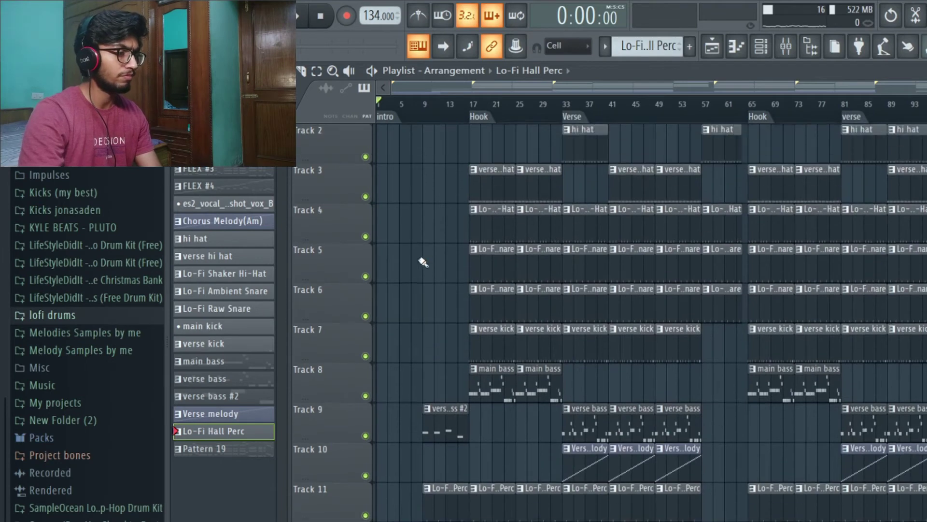
pyautogui.scroll(1, 422, 247)
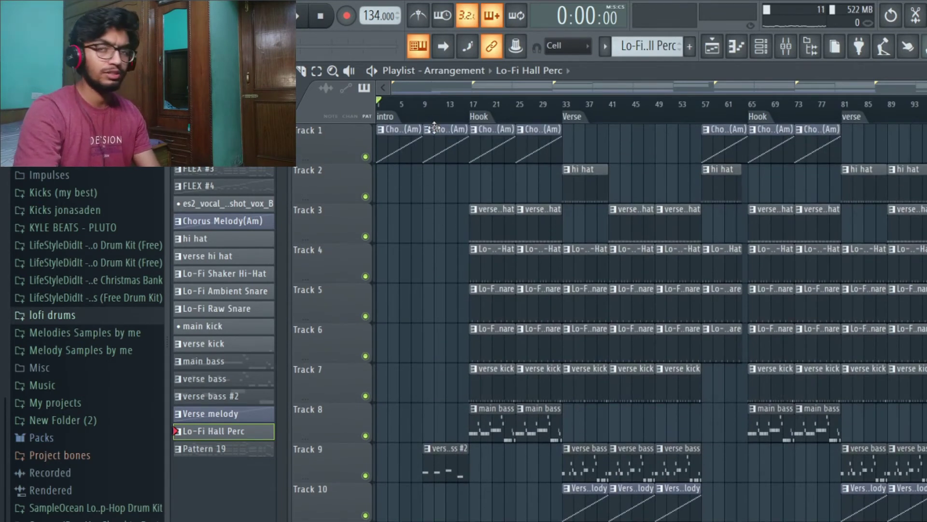
pyautogui.scroll(-1, 434, 127)
pyautogui.press('space')
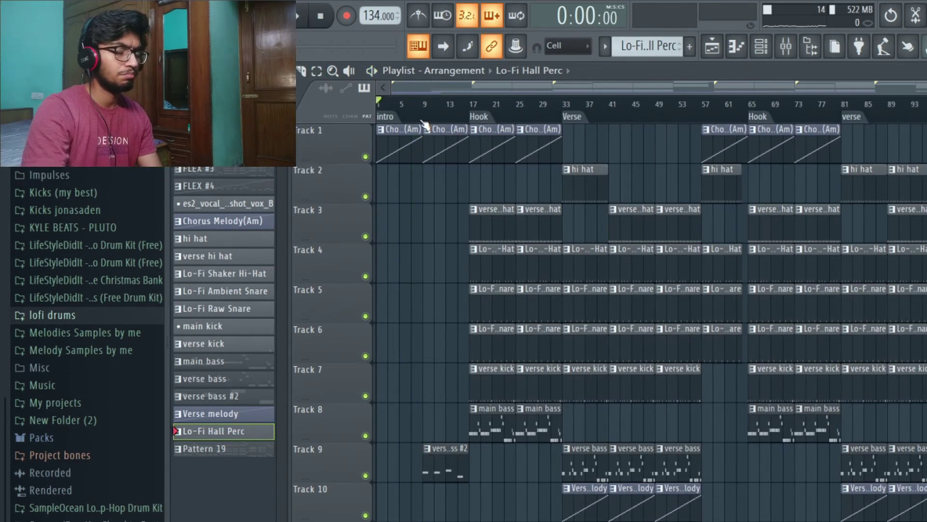
# - Place the playhead at bar 9 and listen to the second half of the intro up to the hook
pyautogui.scroll(-1, 419, 275)
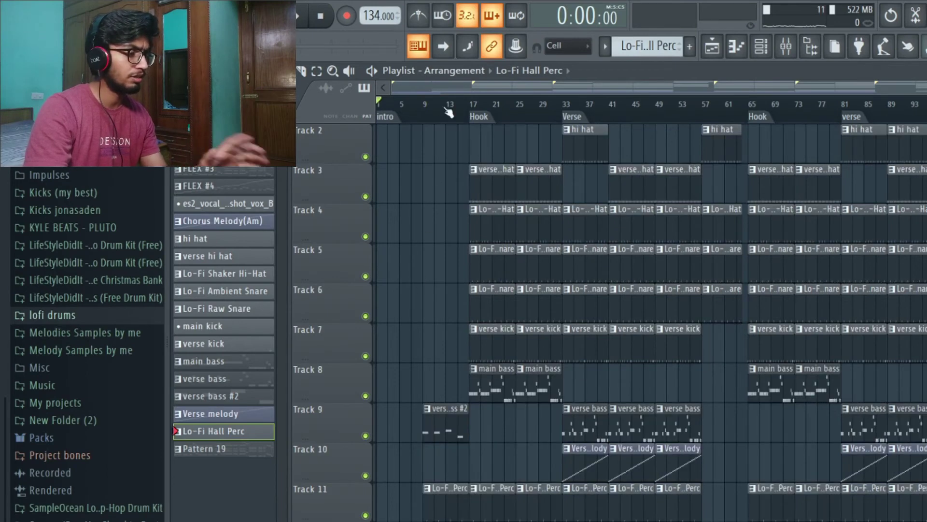
pyautogui.scroll(1, 407, 126)
pyautogui.scroll(1, 408, 125)
pyautogui.click(428, 117)
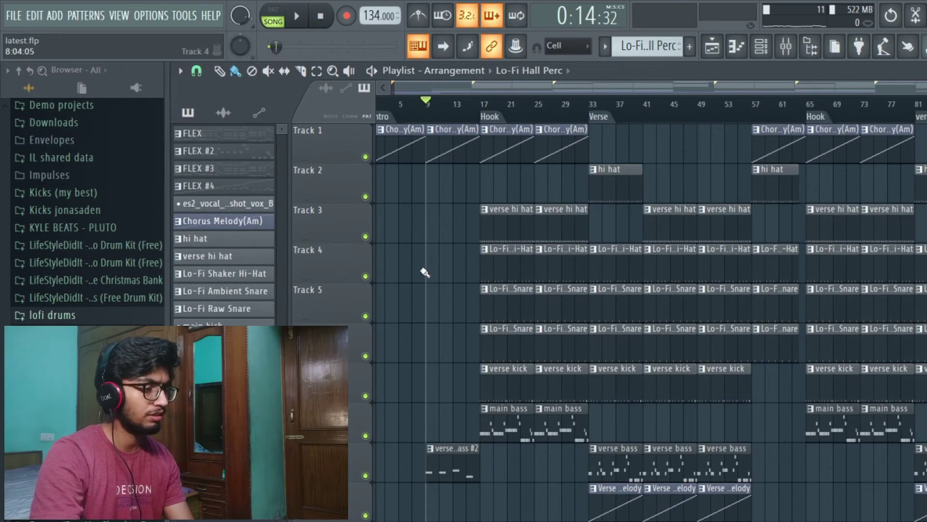
pyautogui.press('space')
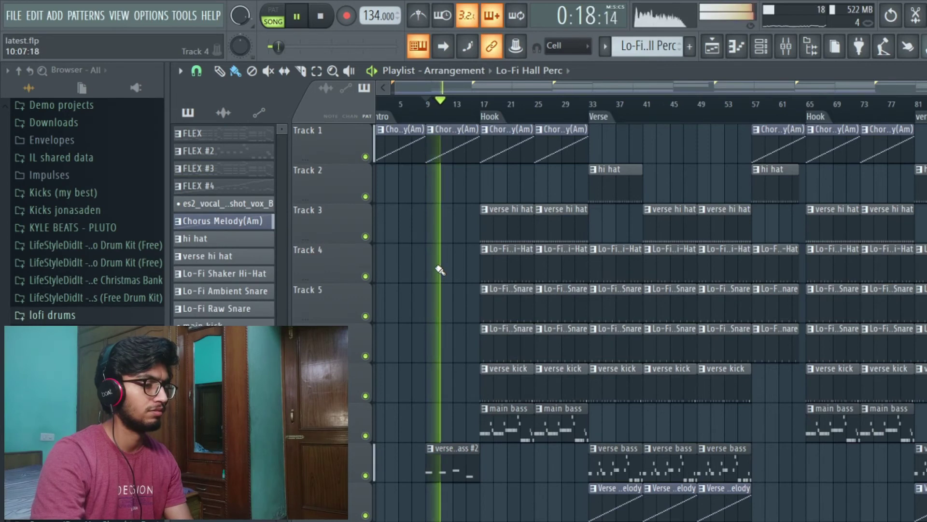
pyautogui.scroll(-1, 439, 270)
pyautogui.scroll(1, 439, 270)
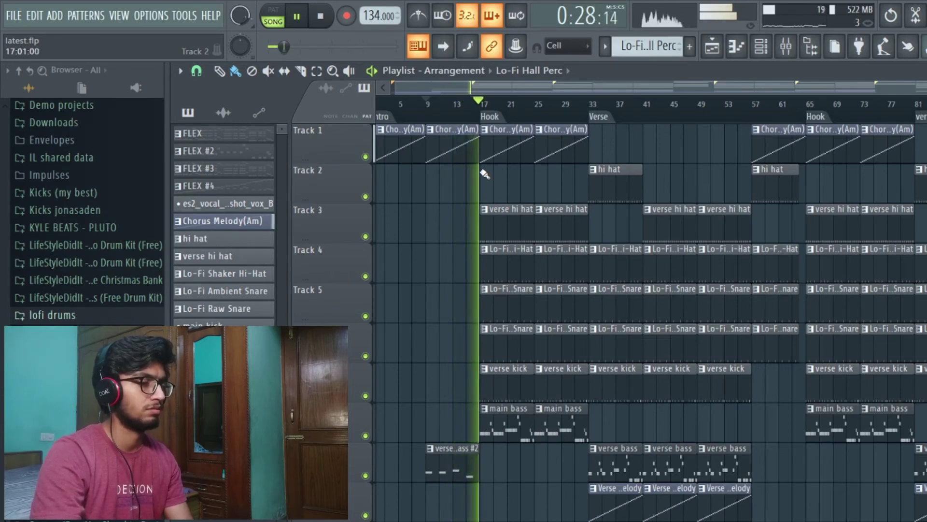
pyautogui.press('space')
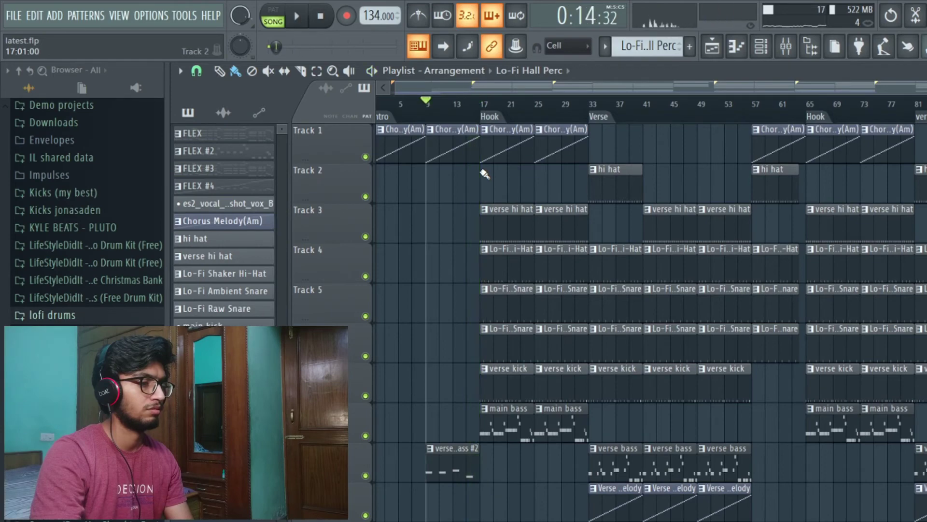
# - Place the playhead at the first Hook marker at bar 17, look over its clips, and listen to the hook
pyautogui.click(485, 117)
pyautogui.scroll(1, 476, 129)
pyautogui.scroll(3, 476, 131)
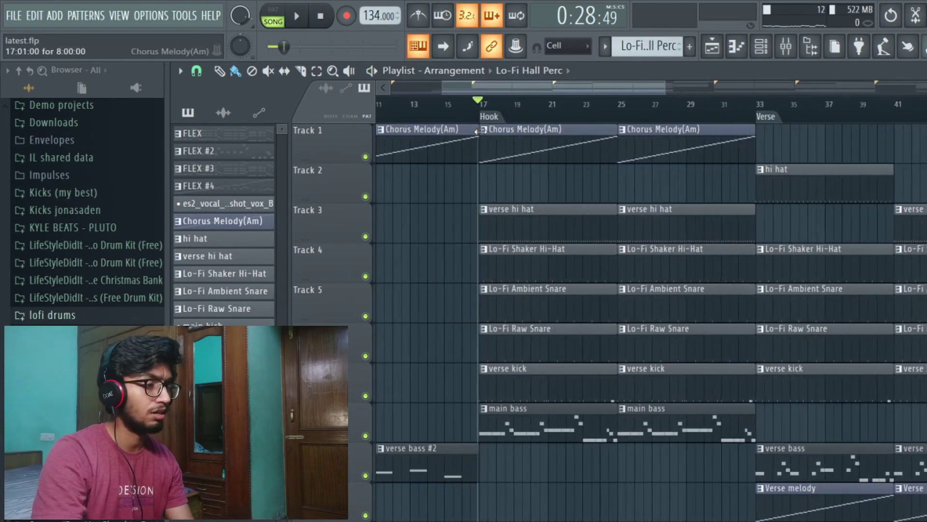
pyautogui.scroll(-4, 526, 145)
pyautogui.scroll(-1, 530, 148)
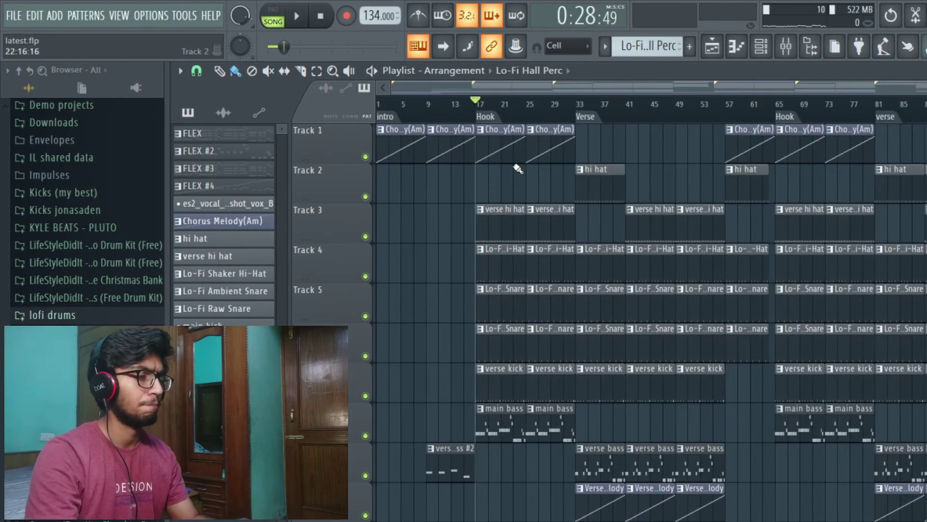
pyautogui.press('space')
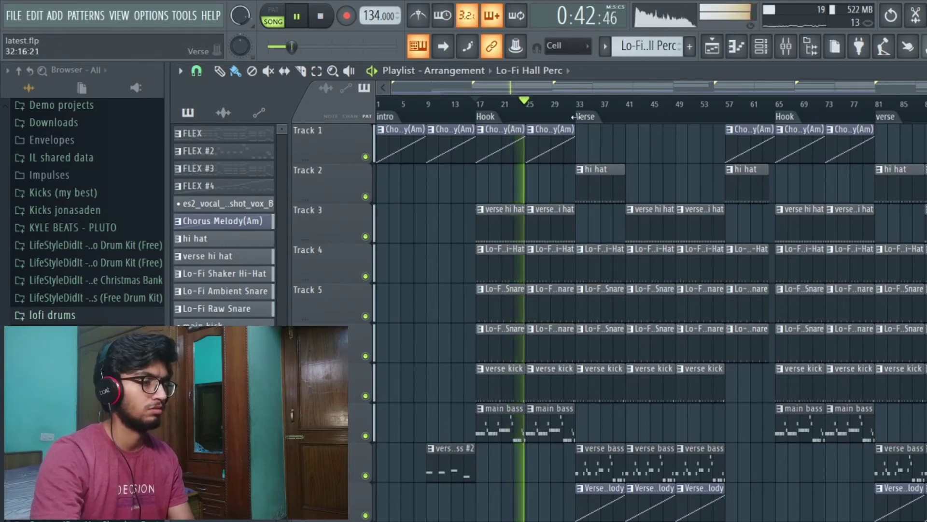
pyautogui.press('space')
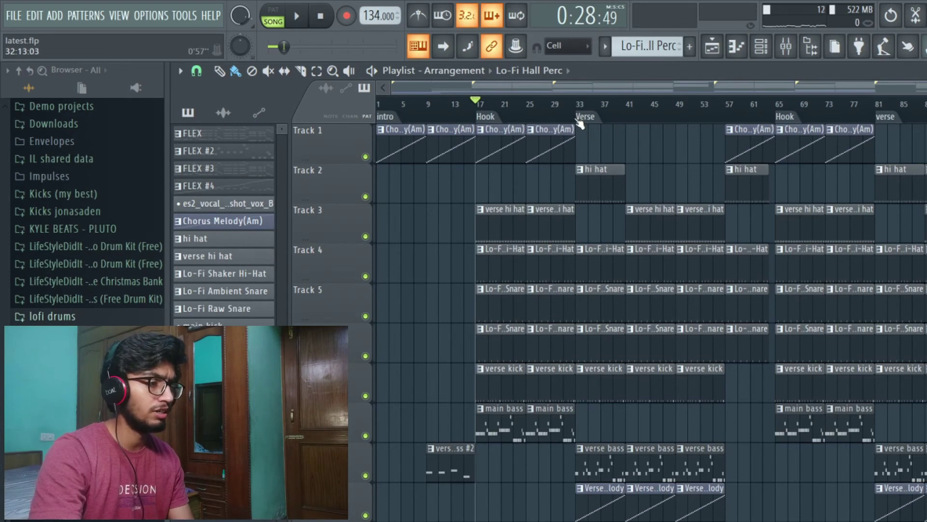
# - Place the playhead at the first Verse marker at bar 33, look over the verse clips, and listen to them
pyautogui.click(579, 120)
pyautogui.scroll(-3, 579, 124)
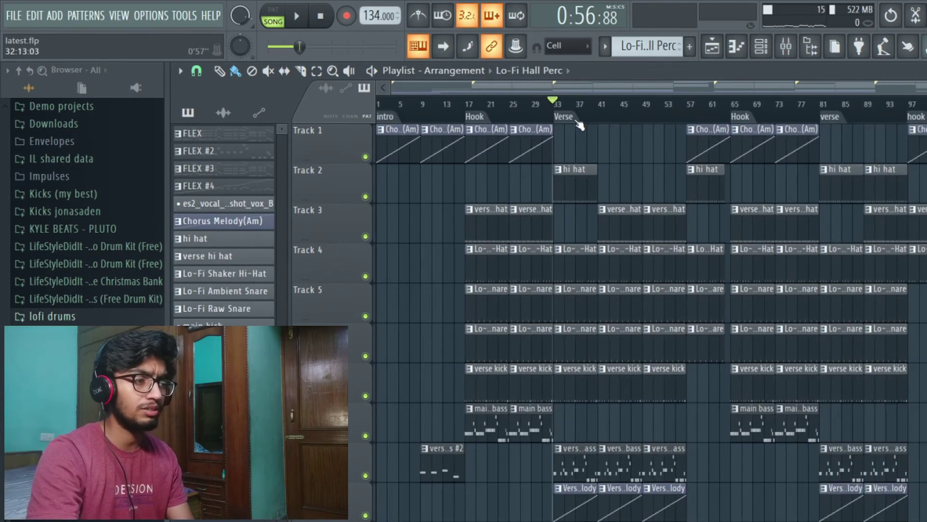
pyautogui.scroll(-1, 580, 217)
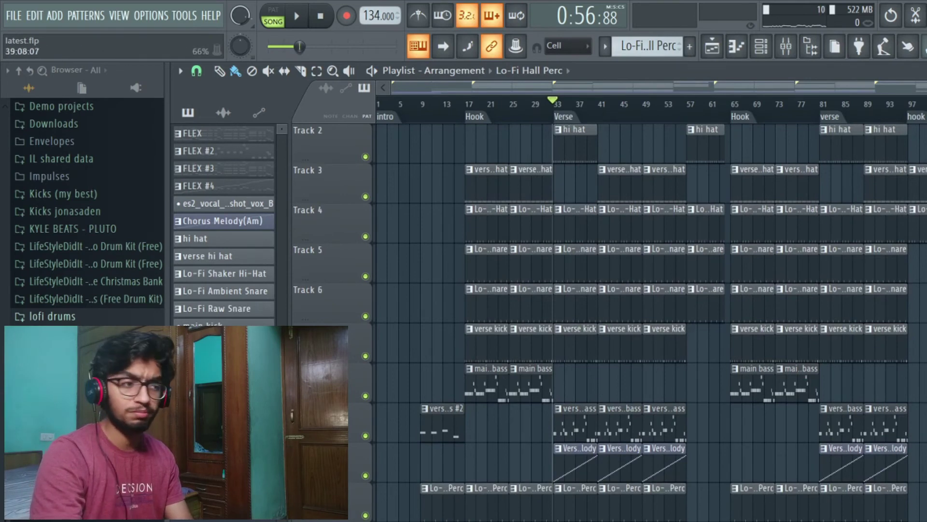
pyautogui.scroll(1, 566, 412)
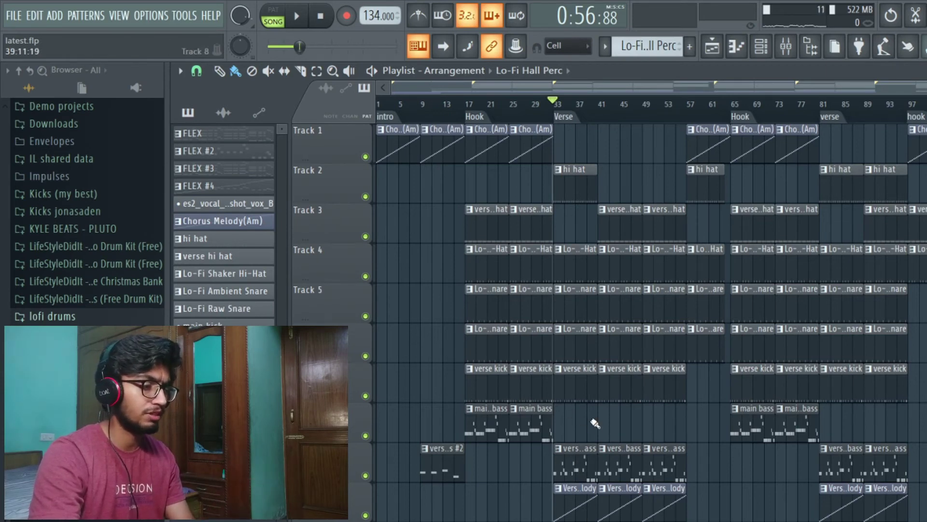
pyautogui.press('space')
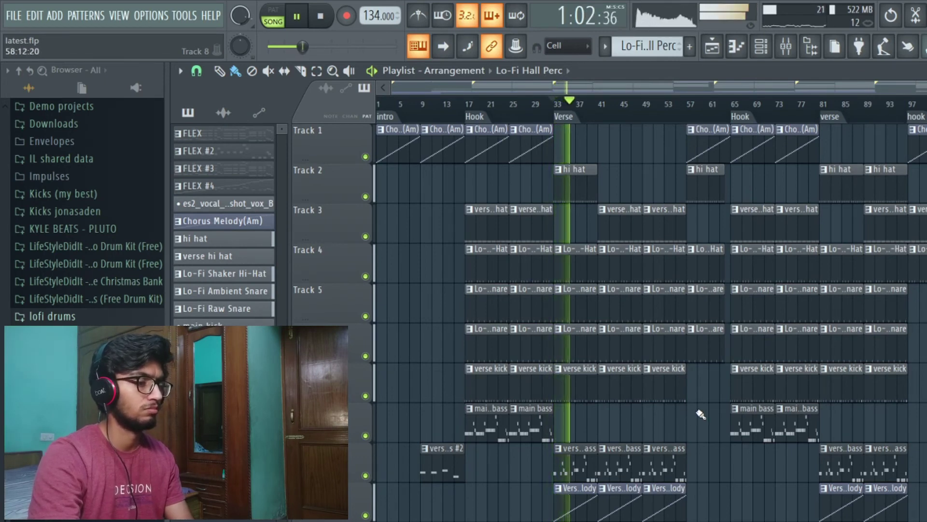
pyautogui.scroll(-1, 692, 411)
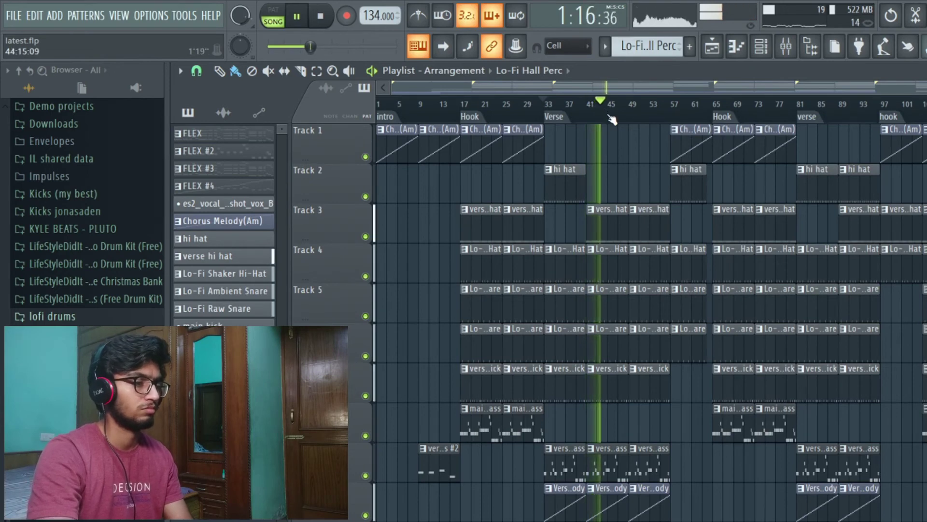
pyautogui.press('space')
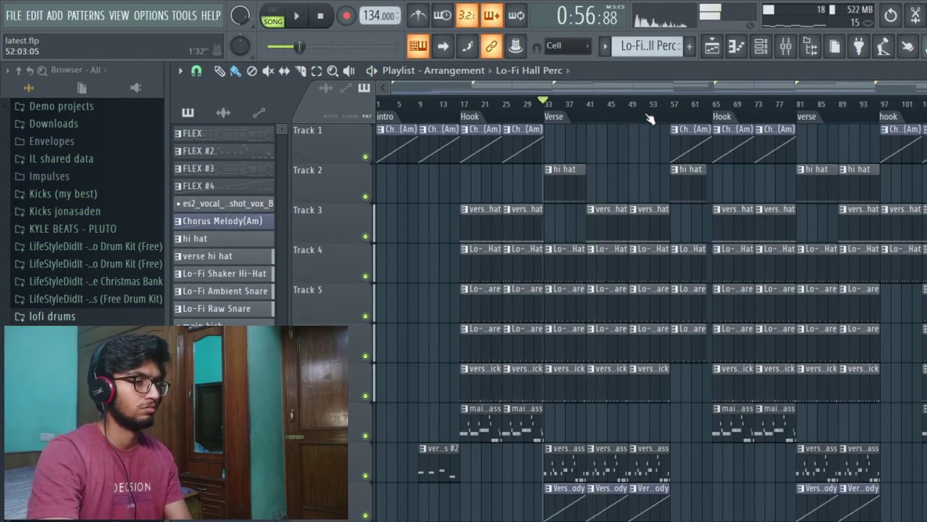
# - Place the playhead at bar 57 and listen to the section leading into the second Hook
pyautogui.click(668, 118)
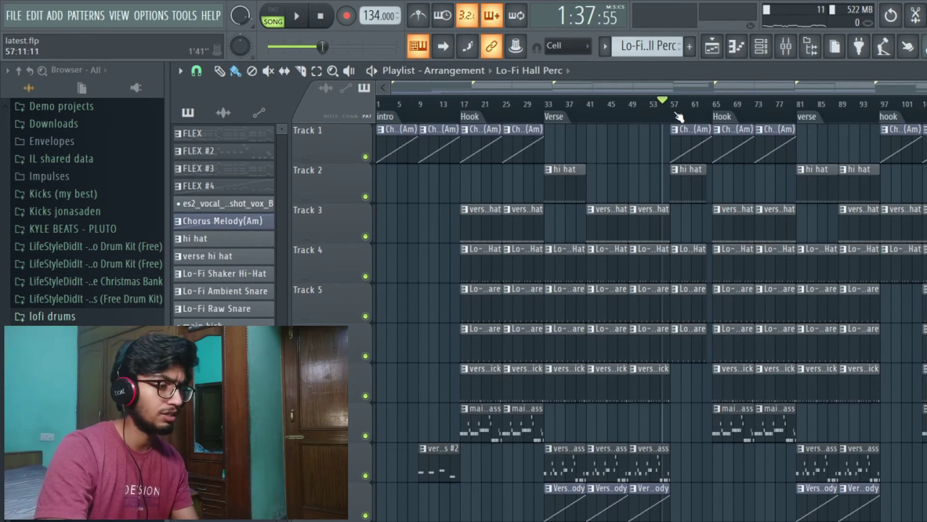
pyautogui.click(678, 117)
pyautogui.click(675, 116)
pyautogui.click(674, 116)
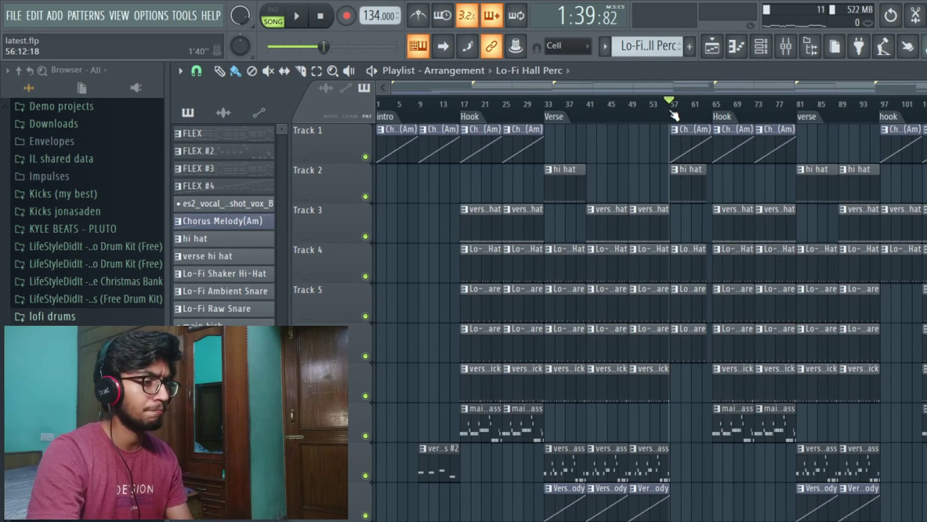
pyautogui.press('space')
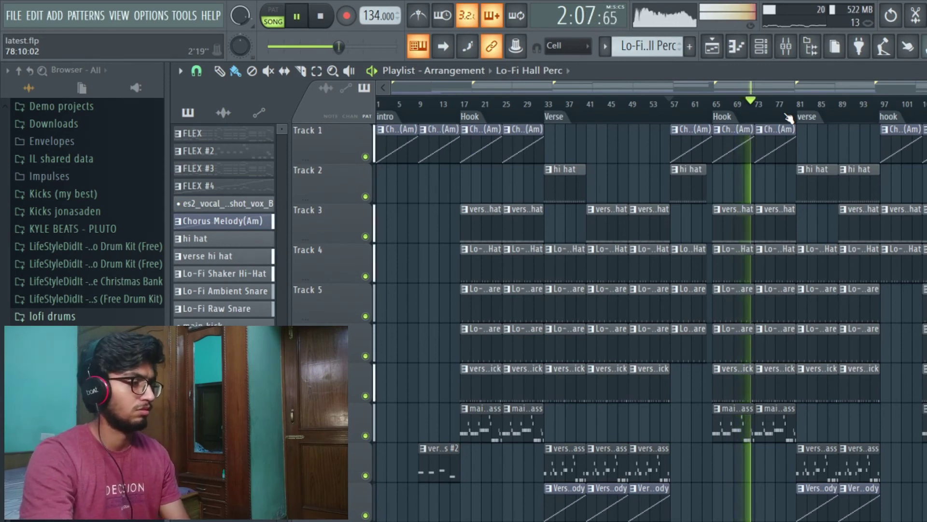
pyautogui.press('space')
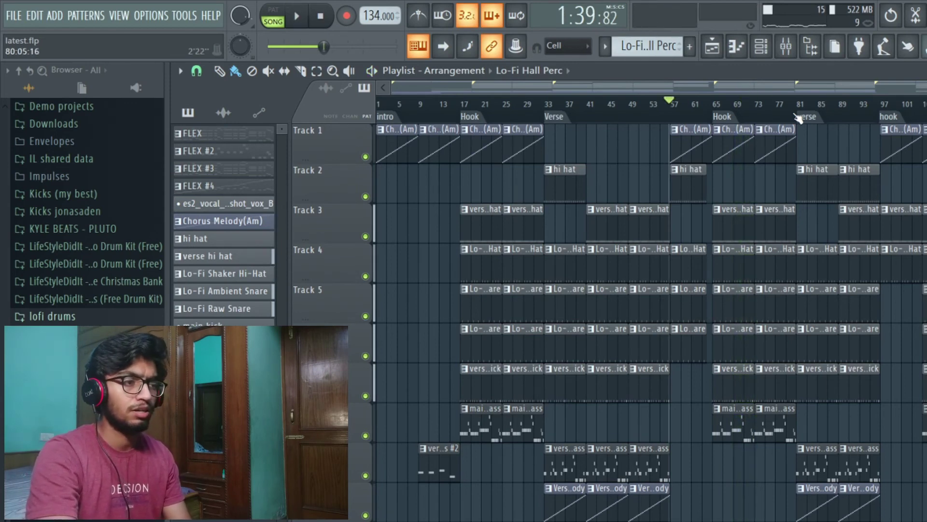
# - Place the playhead at the second verse marker at bar 81, look over its clips, and listen to the verse
pyautogui.click(797, 119)
pyautogui.scroll(2, 797, 119)
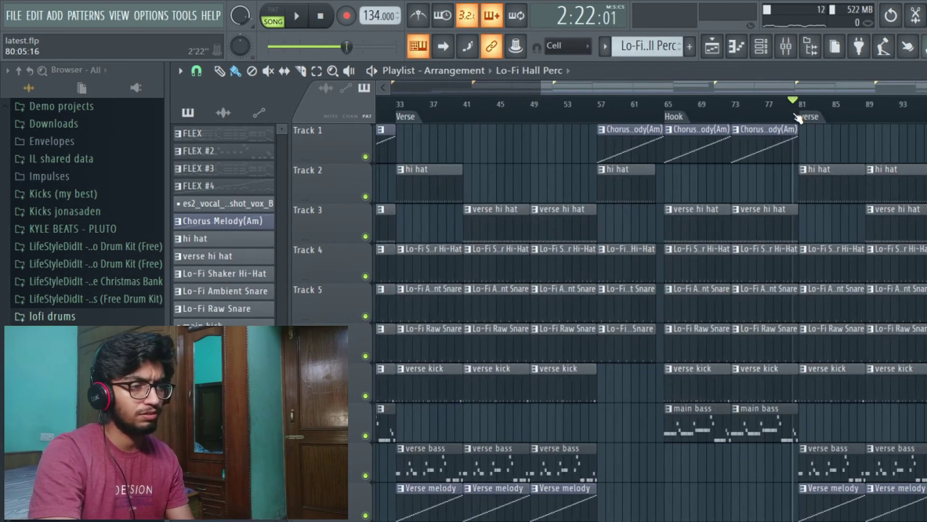
pyautogui.scroll(-2, 819, 131)
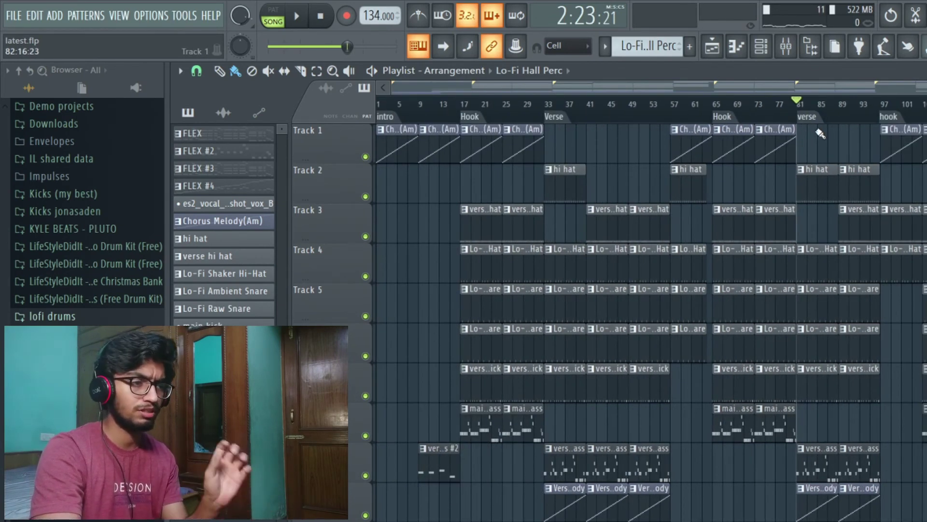
pyautogui.press('space')
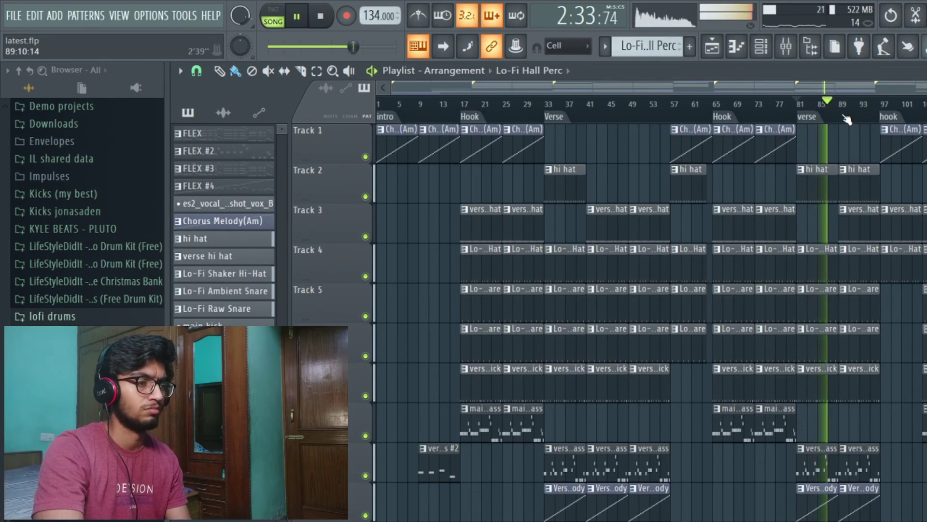
pyautogui.press('space')
# - Place the playhead at the last hook marker near bar 97 and listen to the start of that section
pyautogui.moveTo(854, 121); pyautogui.dragTo(879, 116)
pyautogui.click(884, 110)
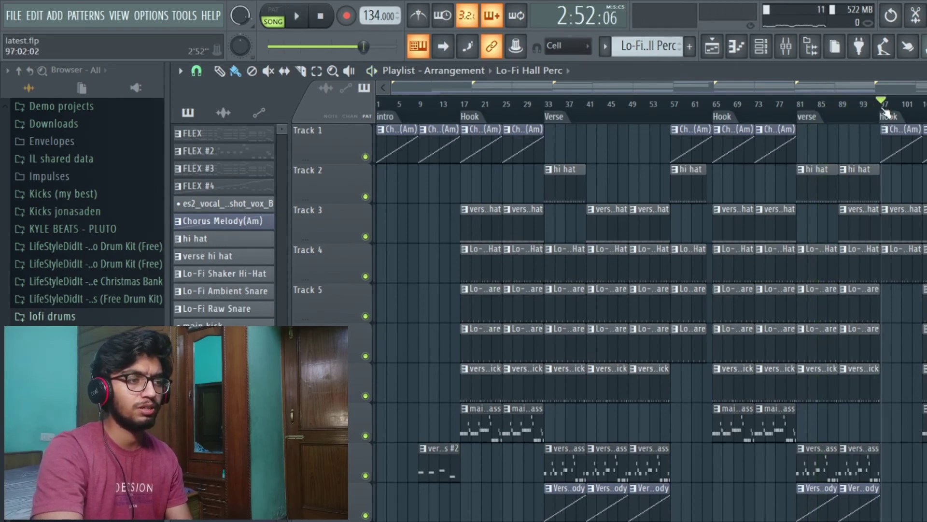
pyautogui.click(885, 110)
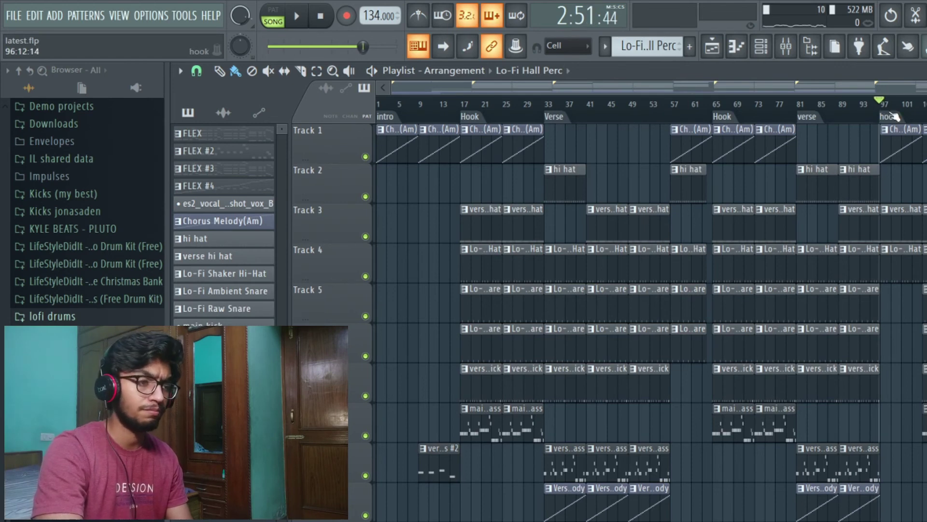
pyautogui.press('space')
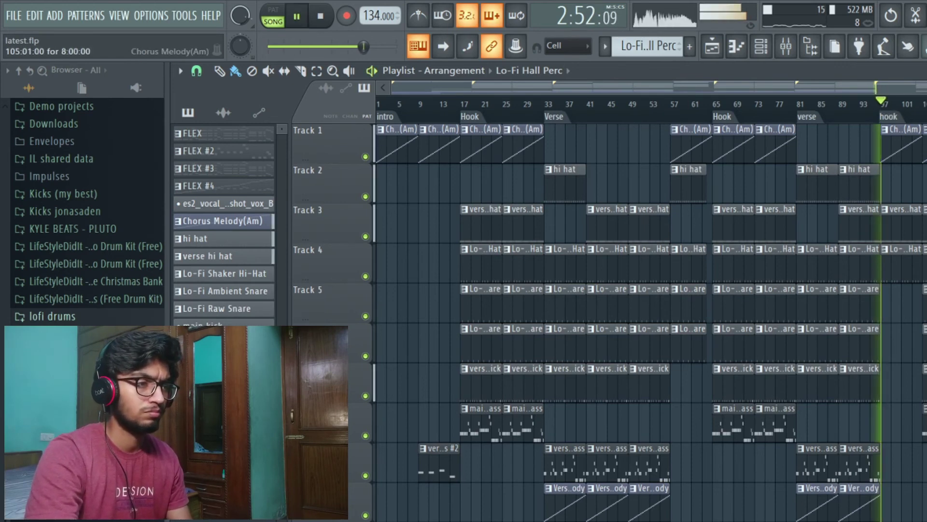
pyautogui.press('space')
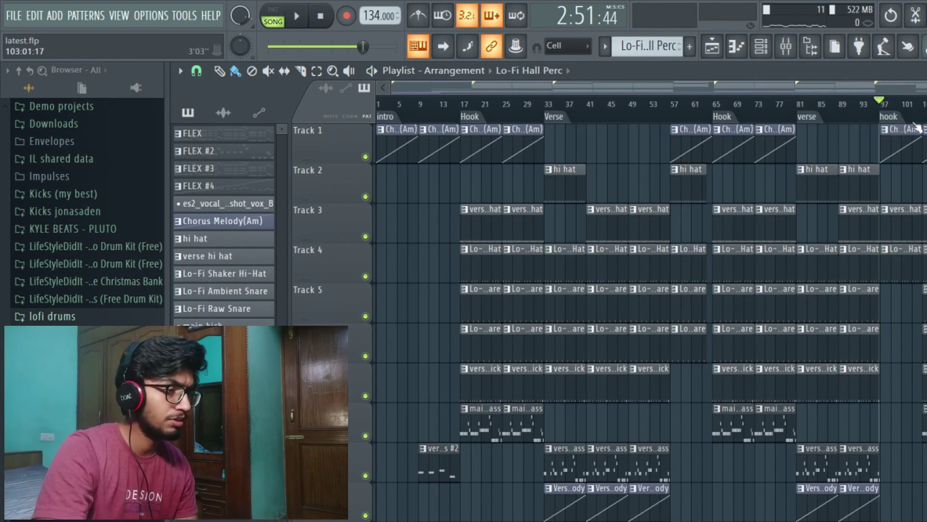
# - Delete the hook marker near bar 97 and add a time marker named hook at about bar 105
pyautogui.rightClick(892, 119)
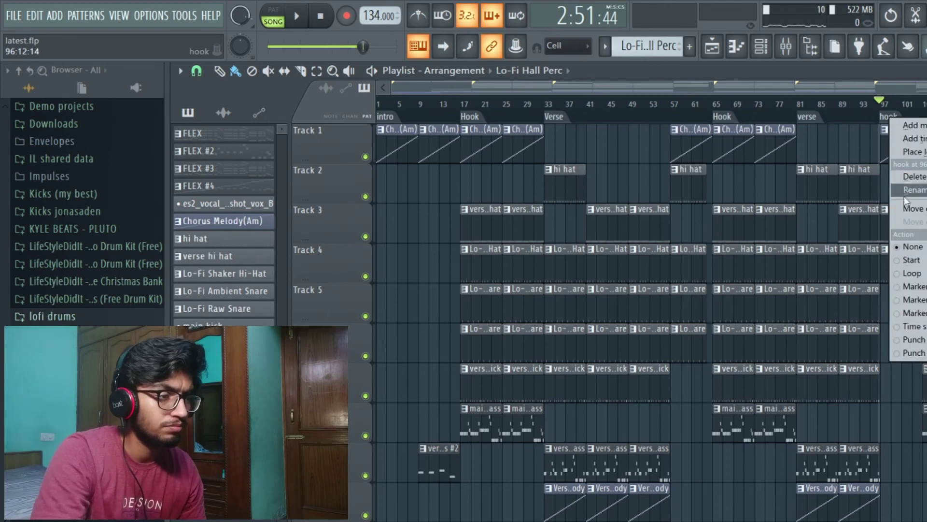
pyautogui.click(921, 177)
pyautogui.click(924, 116)
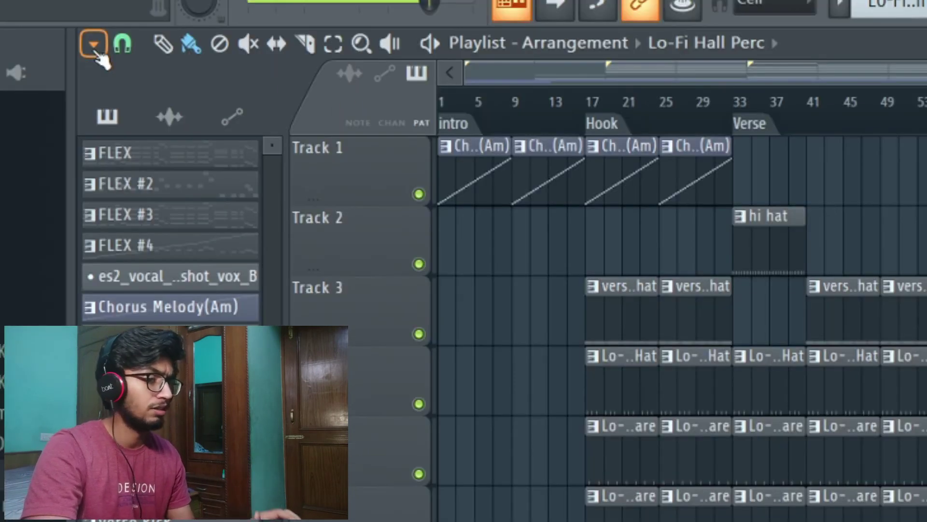
pyautogui.click(93, 47)
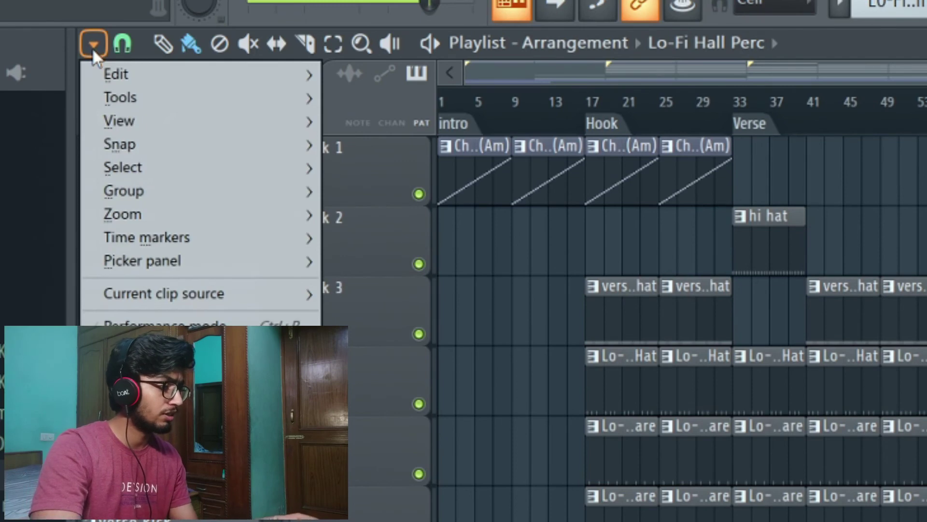
pyautogui.moveTo(170, 234)
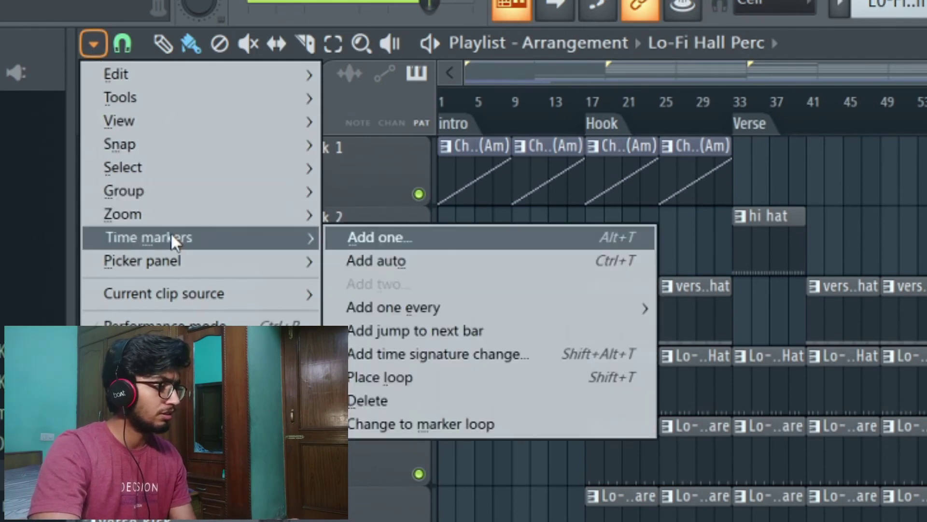
pyautogui.click(387, 238)
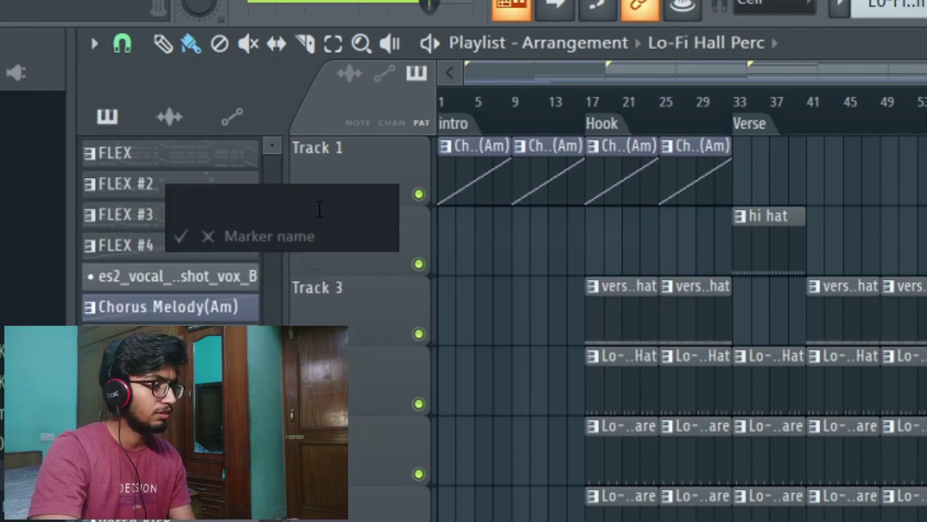
pyautogui.write('hook')
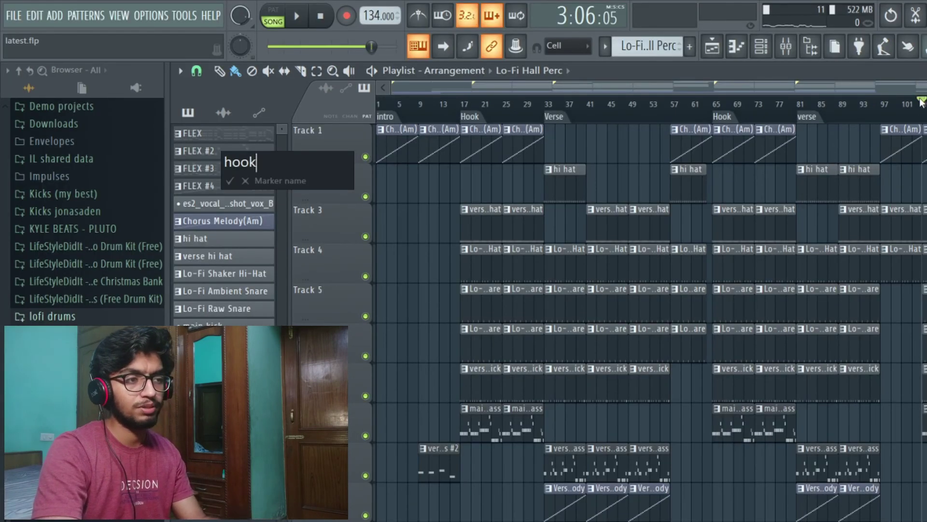
pyautogui.click(231, 181)
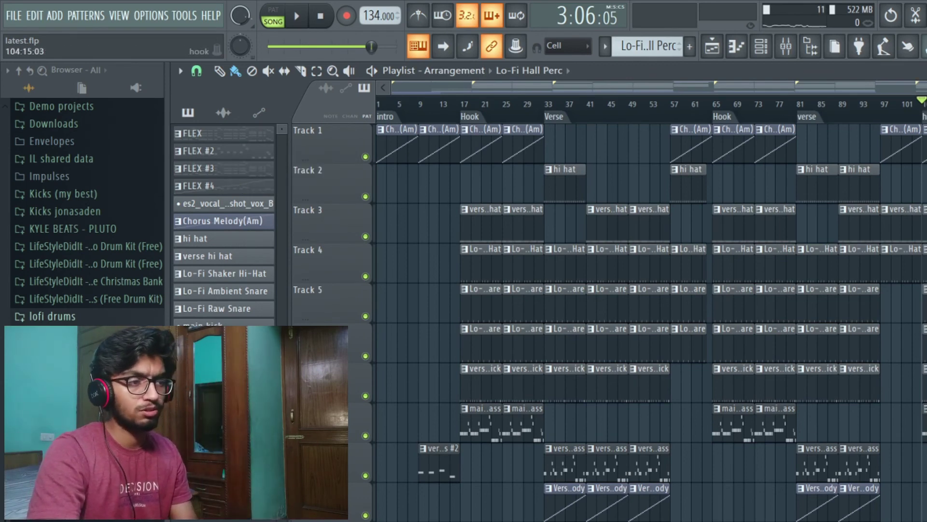
# - Place the playhead at bar 97 and listen to the Chorus Melody(Am) and hi-hat section before the last hook
pyautogui.click(884, 110)
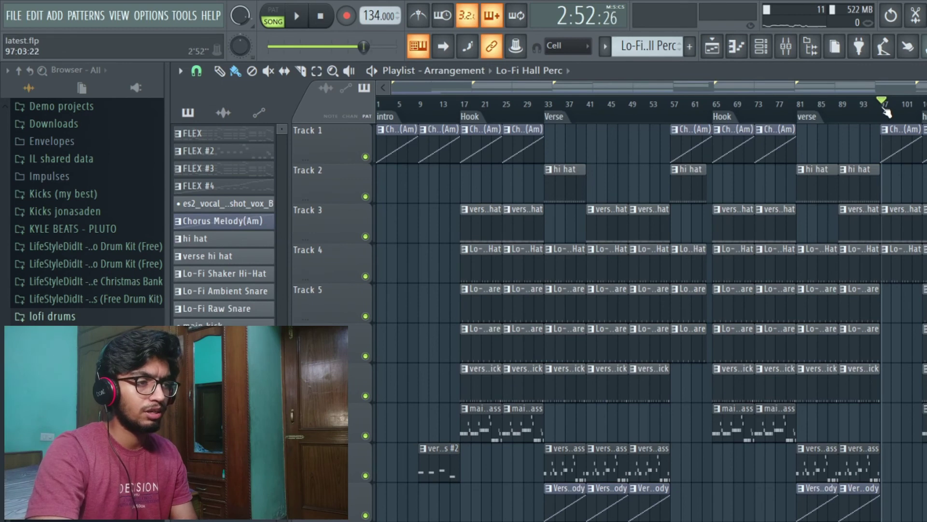
pyautogui.press('space')
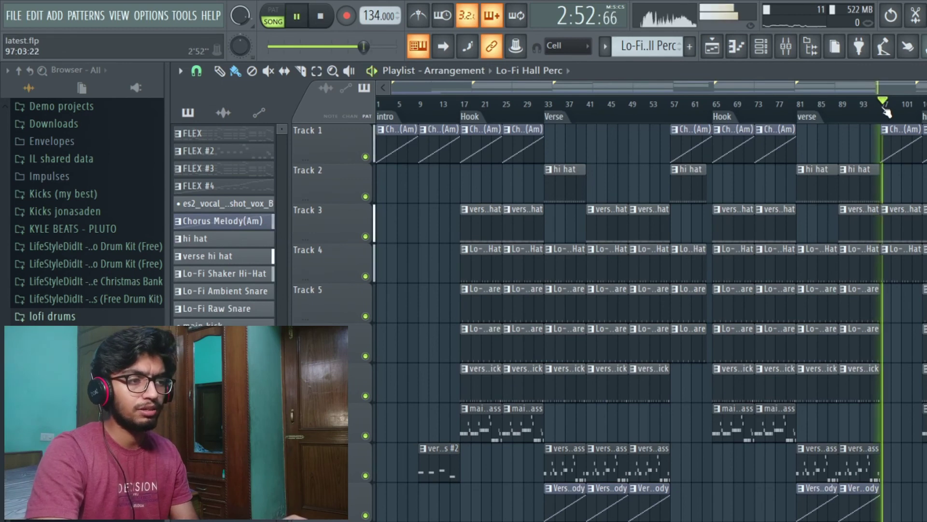
pyautogui.press('space')
# - Place the playhead at the hook marker near bar 105, listen to the last hook, and play on from about bar 120
pyautogui.click(922, 113)
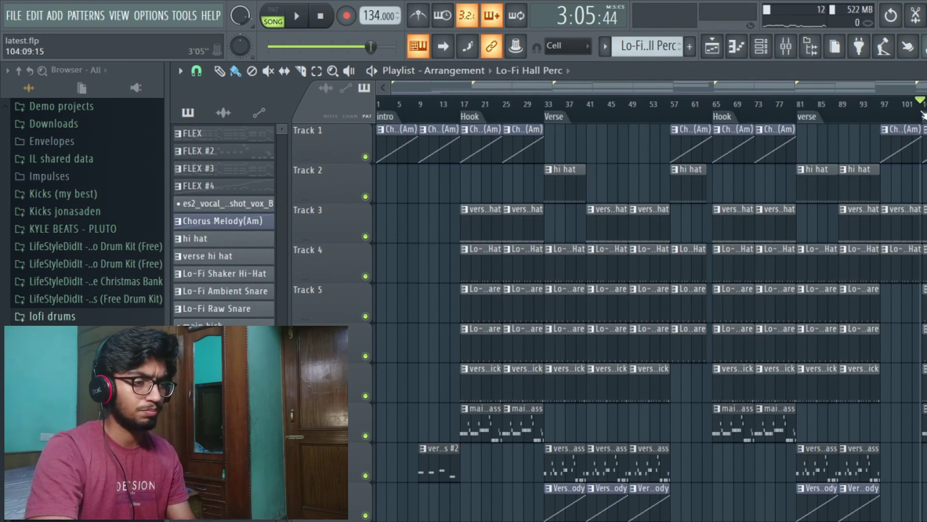
pyautogui.press('space')
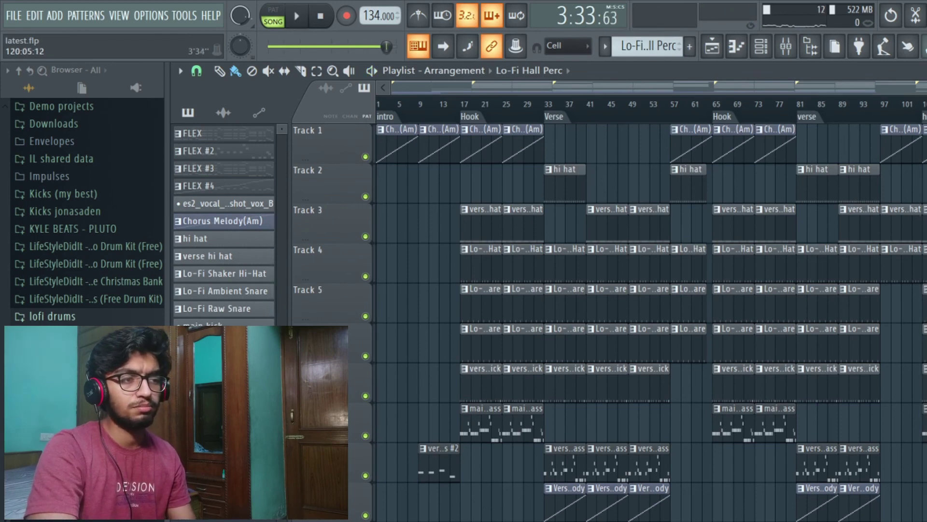
pyautogui.press('space')
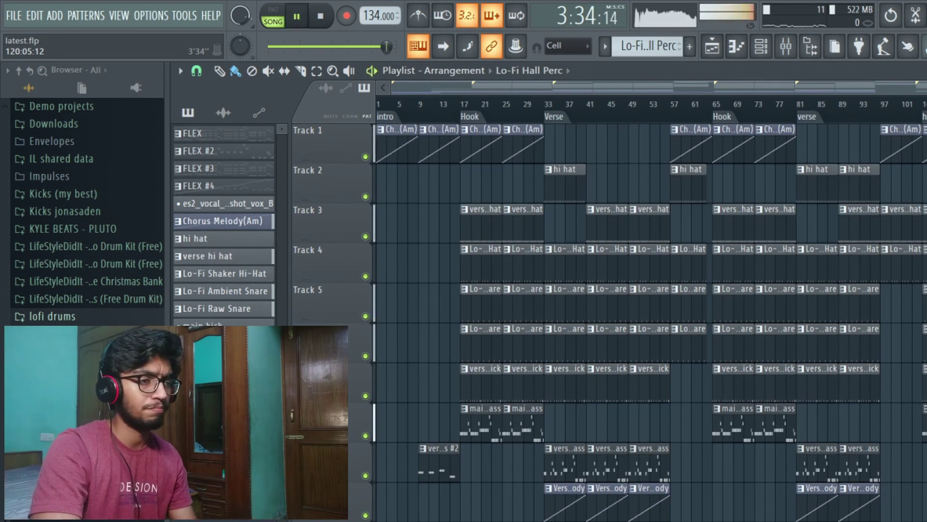